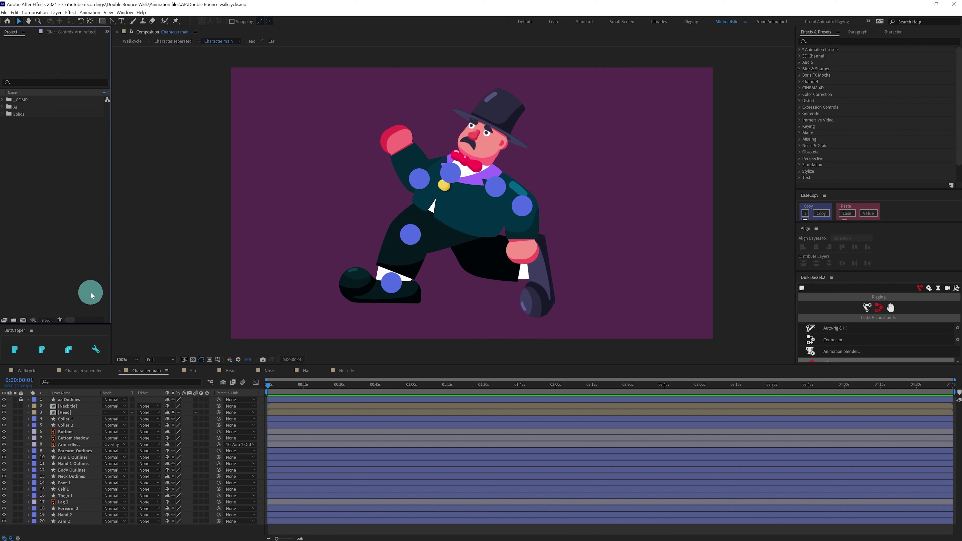
Step: Solo the Arm reflect, Forearm Outlines, Arm 1 Outlines, Hand 1 Outlines and aa Outlines layers, and unlock aa Outlines
click(75, 451)
click(76, 451)
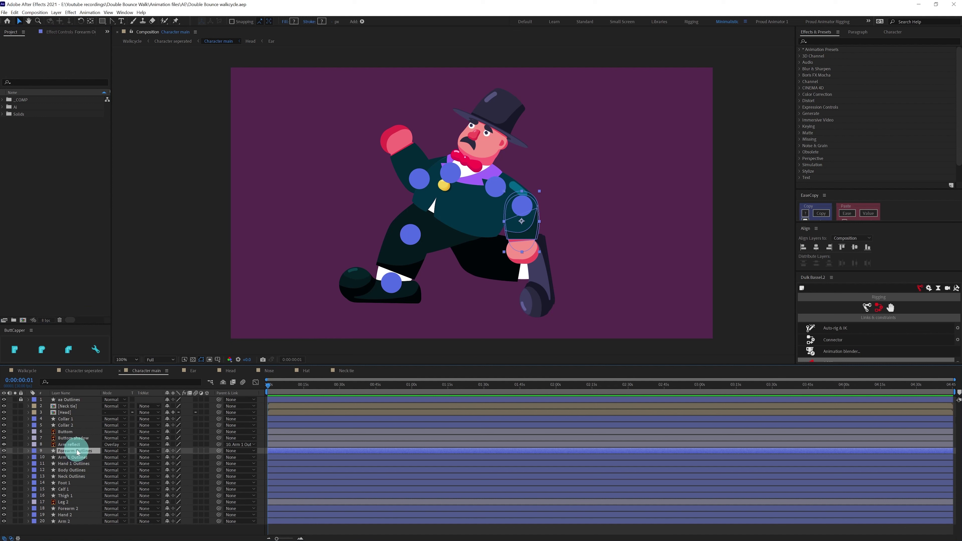
ctrl+click(76, 458)
ctrl+click(75, 463)
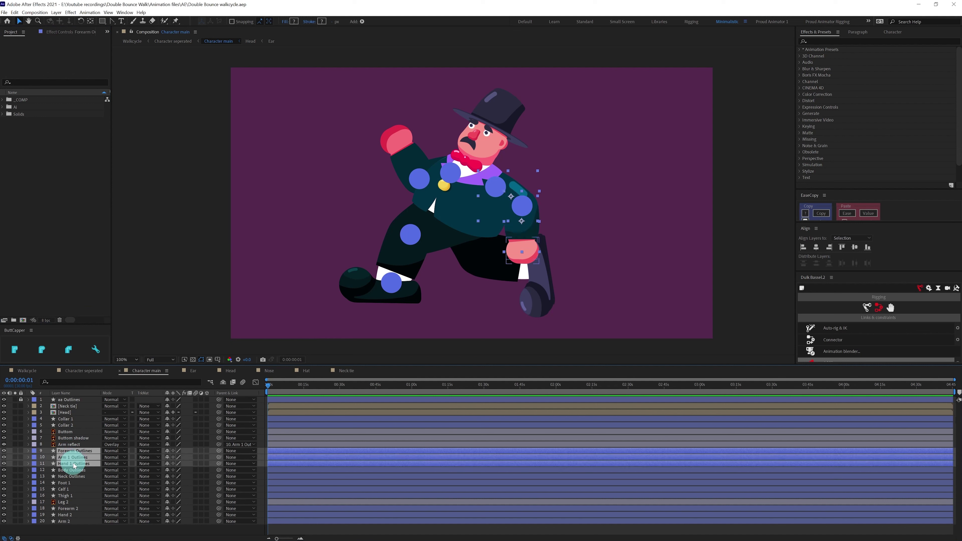
ctrl+click(70, 444)
click(15, 457)
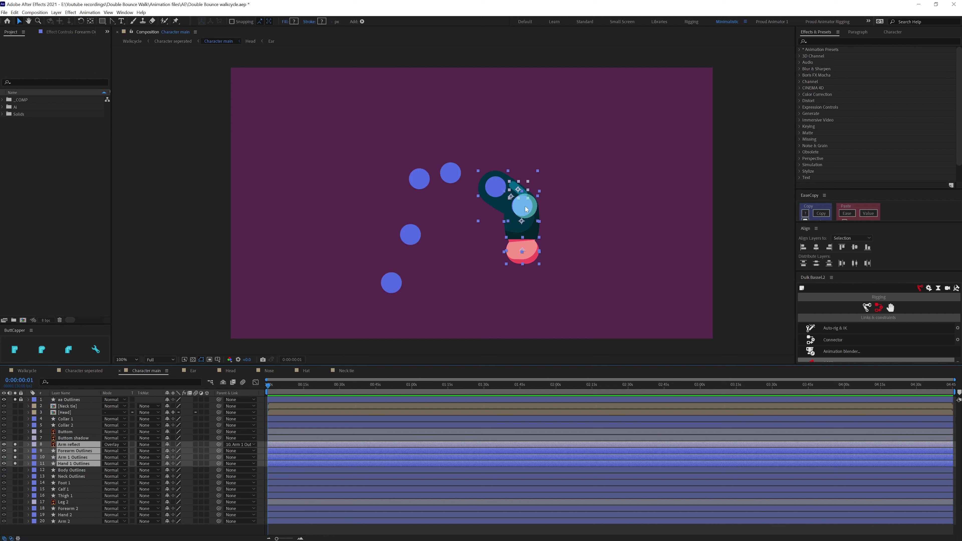
click(21, 400)
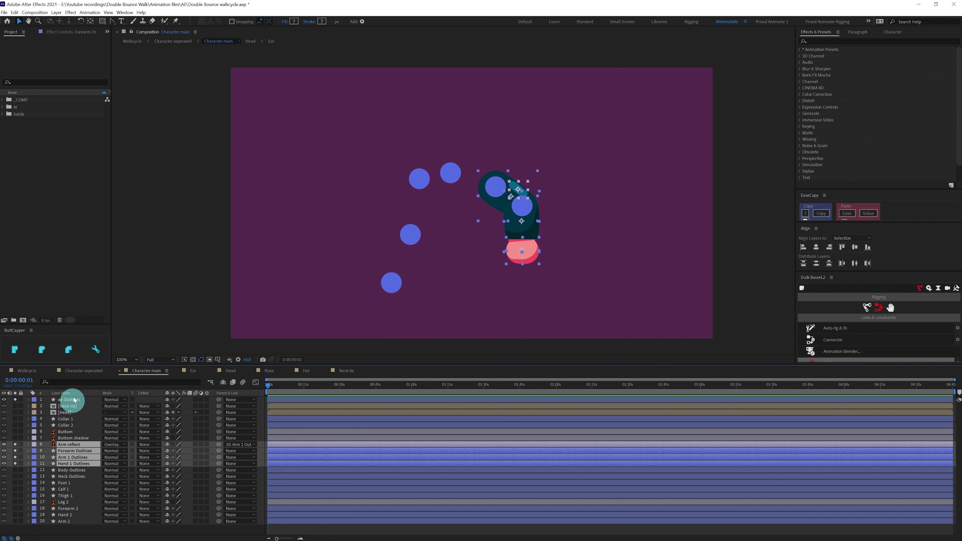
click(17, 270)
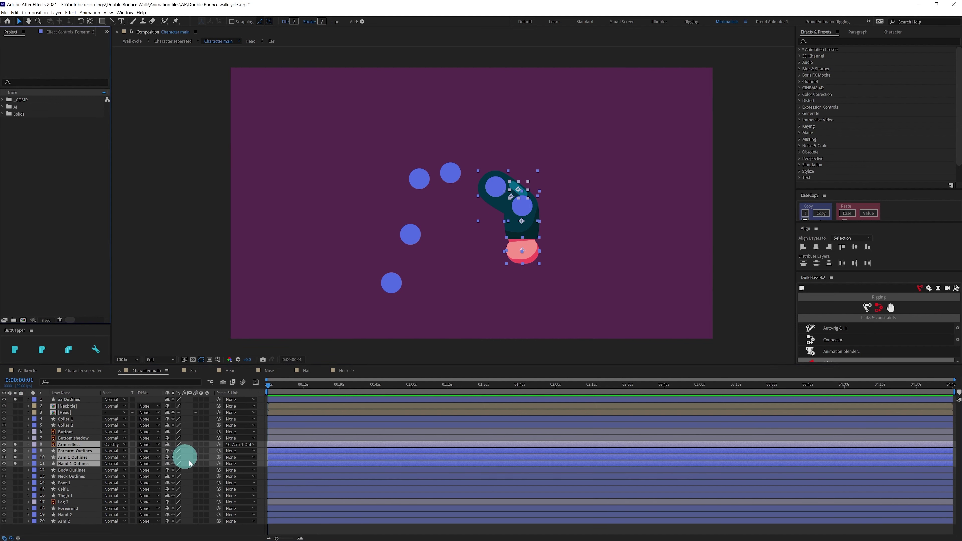
Step: Create a Duik Arm (or front leg) structure in the Character main composition
click(84, 471)
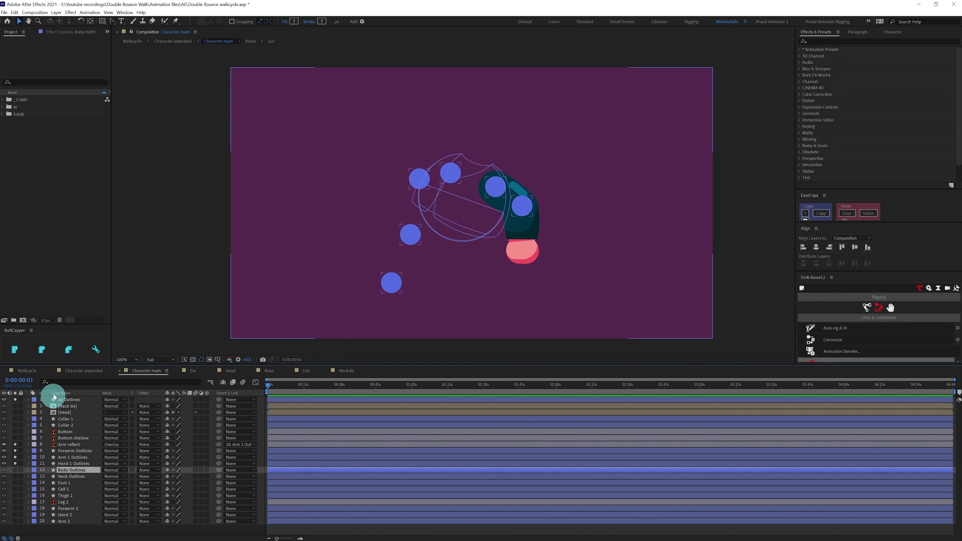
click(60, 288)
click(866, 307)
drag(857, 261, 858, 220)
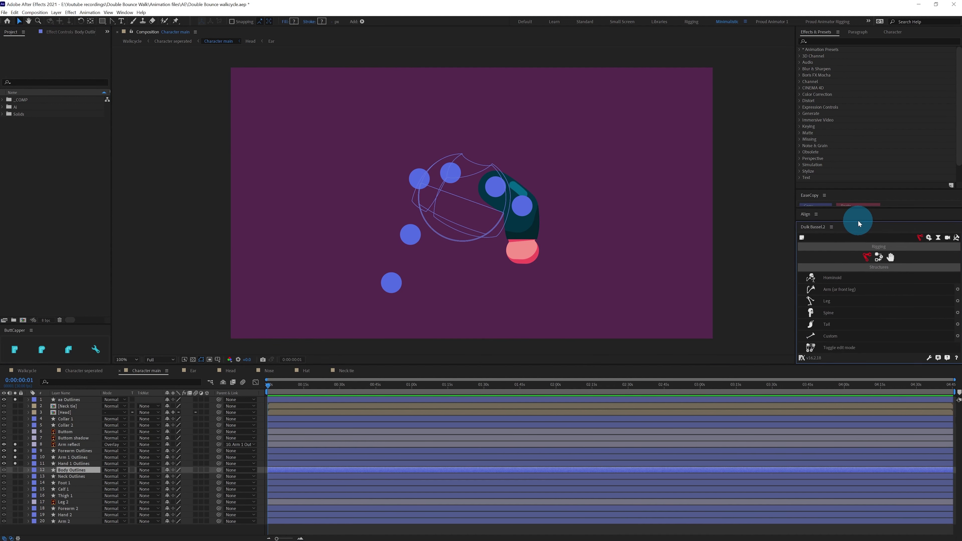
click(847, 291)
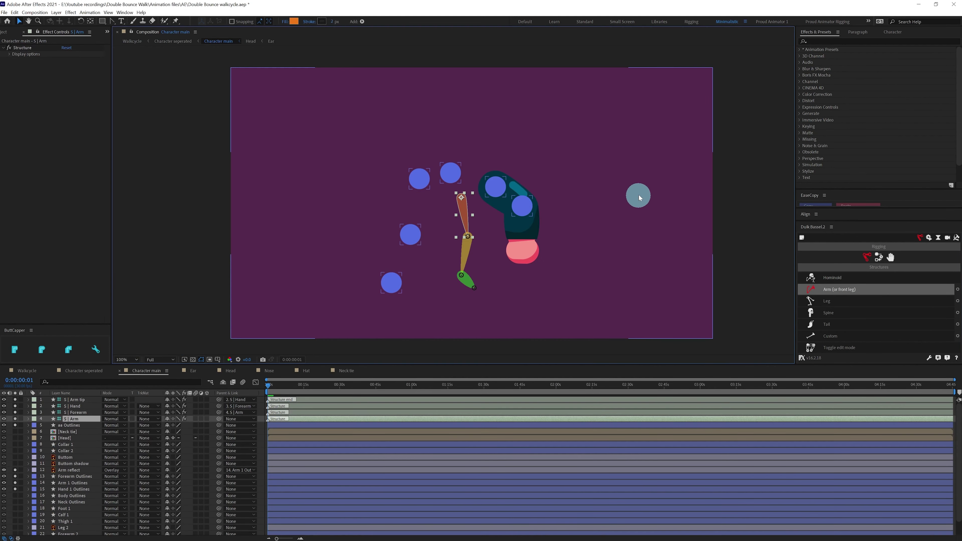
Step: Position the arm structure's joints on the front arm's shoulder, elbow and wrist, with the tip at the lower end of the hand
scroll(638, 197, up, 1)
drag(471, 195, 538, 174)
drag(551, 261, 591, 214)
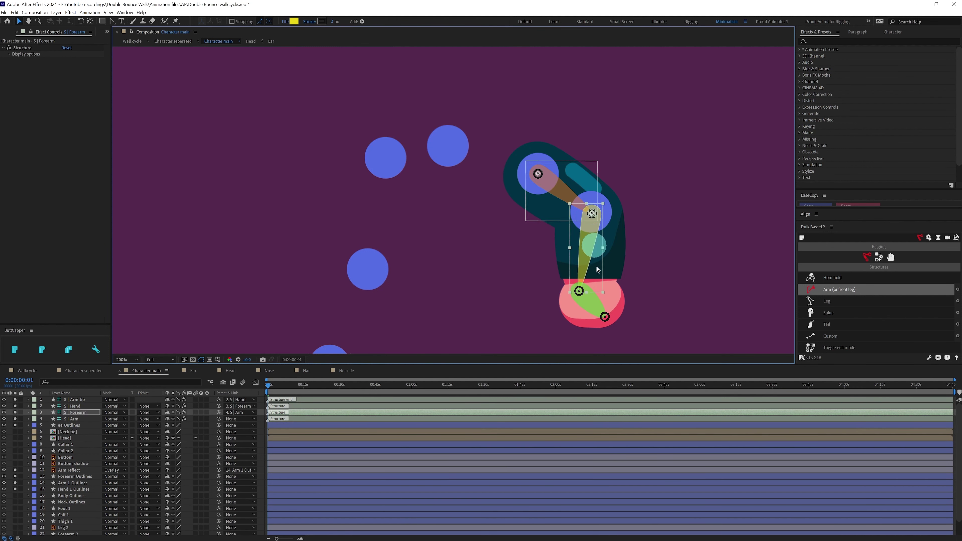
click(580, 291)
drag(584, 288, 590, 282)
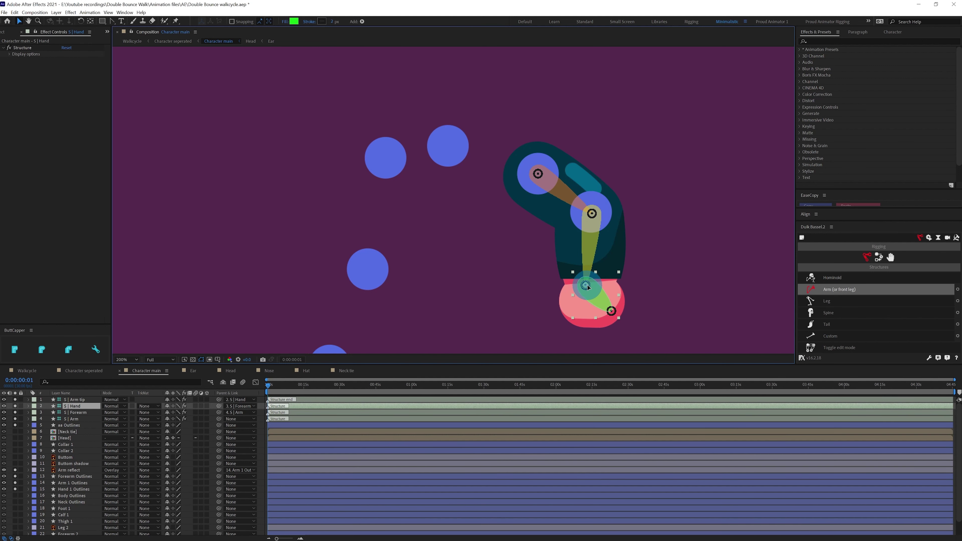
click(75, 399)
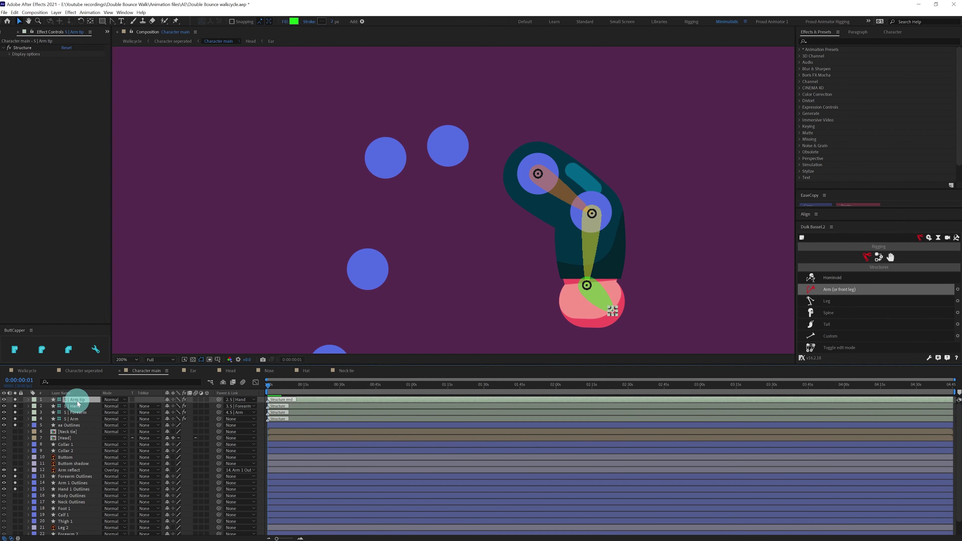
drag(535, 281, 495, 197)
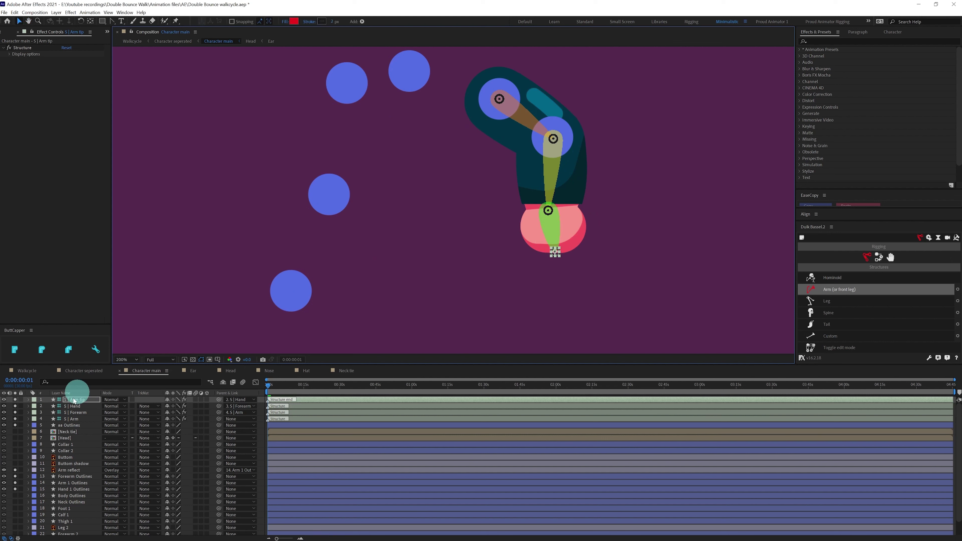
Step: Move the four arm structure layers down the layer stack to just above Arm reflect
click(70, 420)
shift+click(83, 420)
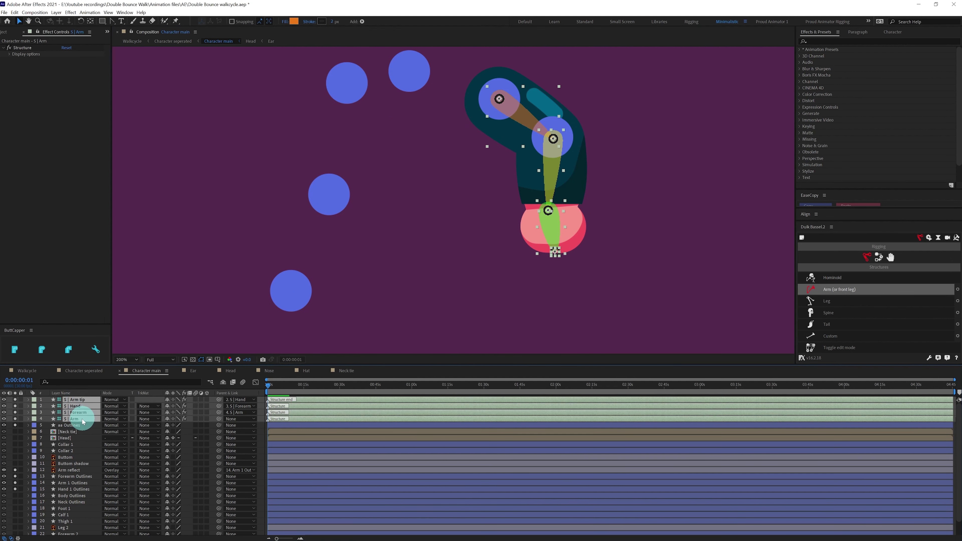
drag(83, 434, 82, 471)
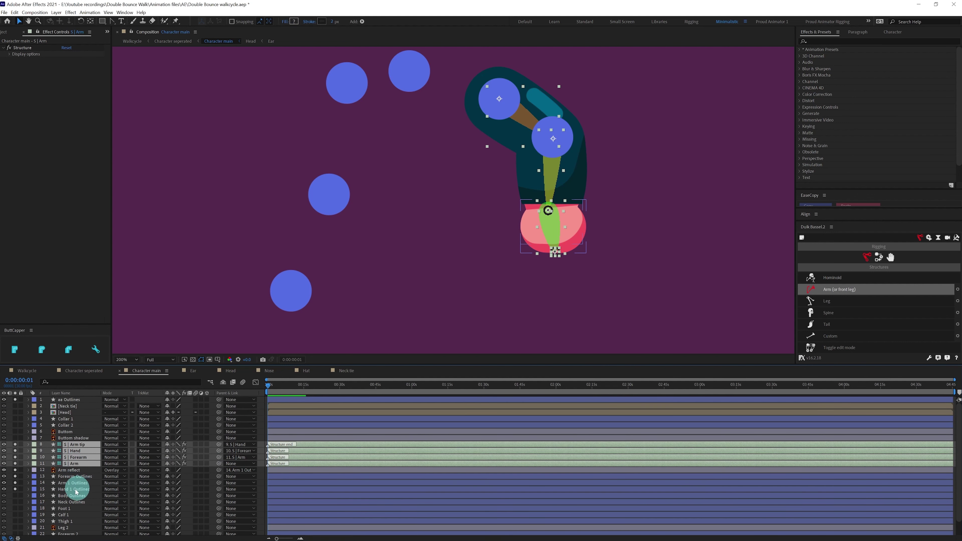
Step: Parent Arm 1 Outlines to S | Arm, Hand 1 Outlines to S | Hand, and Forearm Outlines to S | Forearm
click(70, 471)
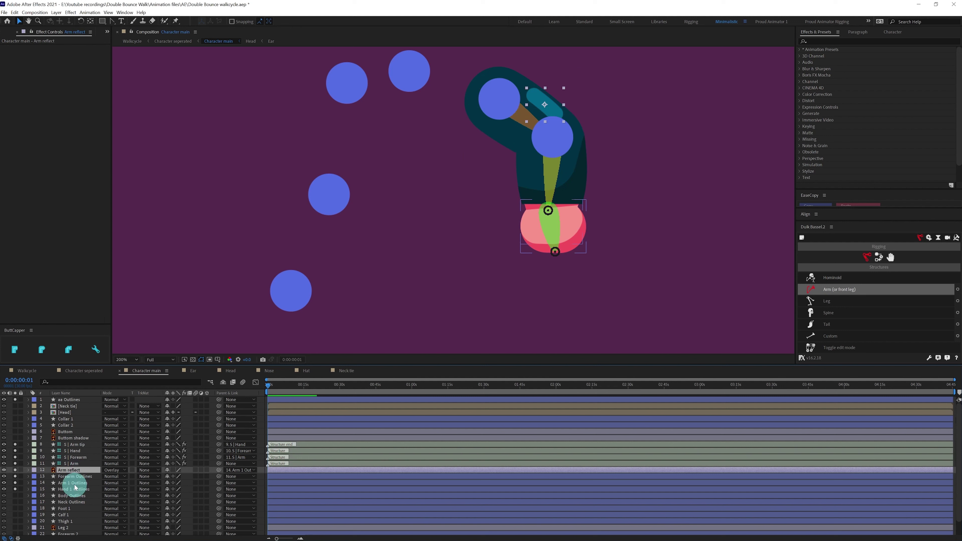
click(75, 483)
drag(218, 483, 76, 463)
click(73, 492)
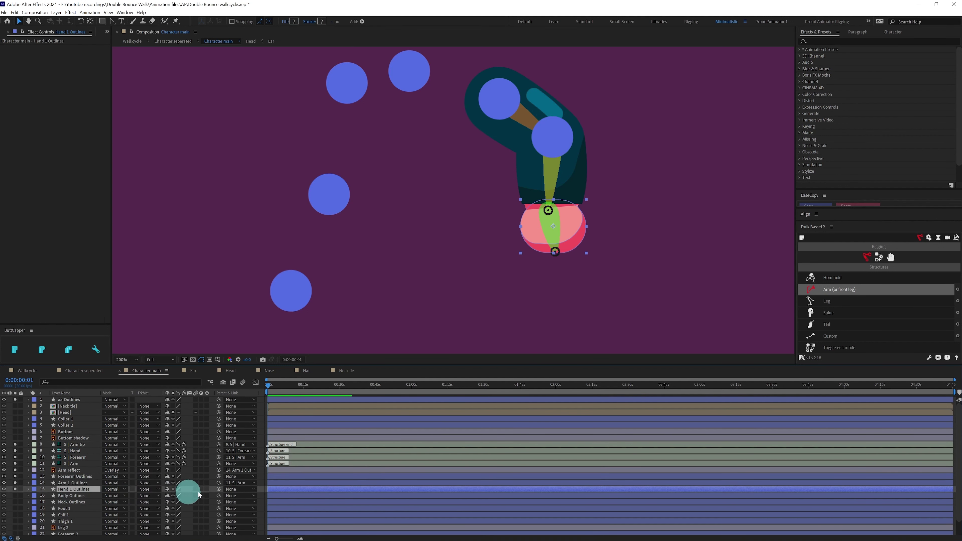
drag(219, 489, 75, 451)
click(72, 477)
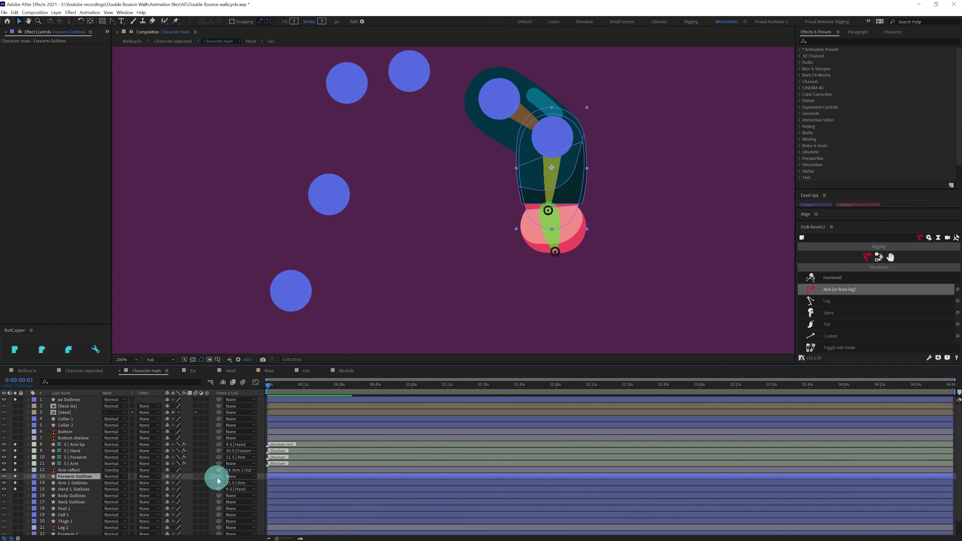
drag(218, 476, 75, 456)
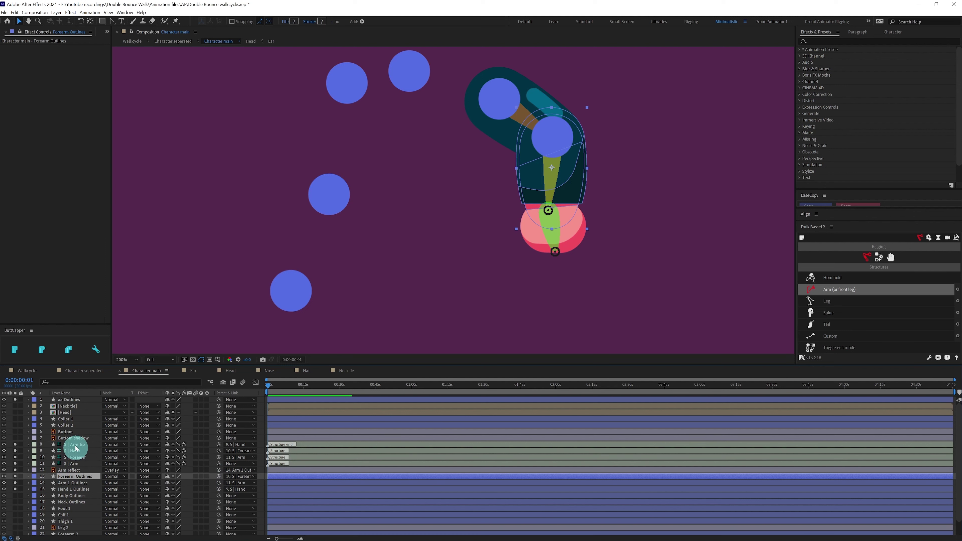
Step: Turn off solo for the front arm and joint marker layers to show the whole character again
click(73, 470)
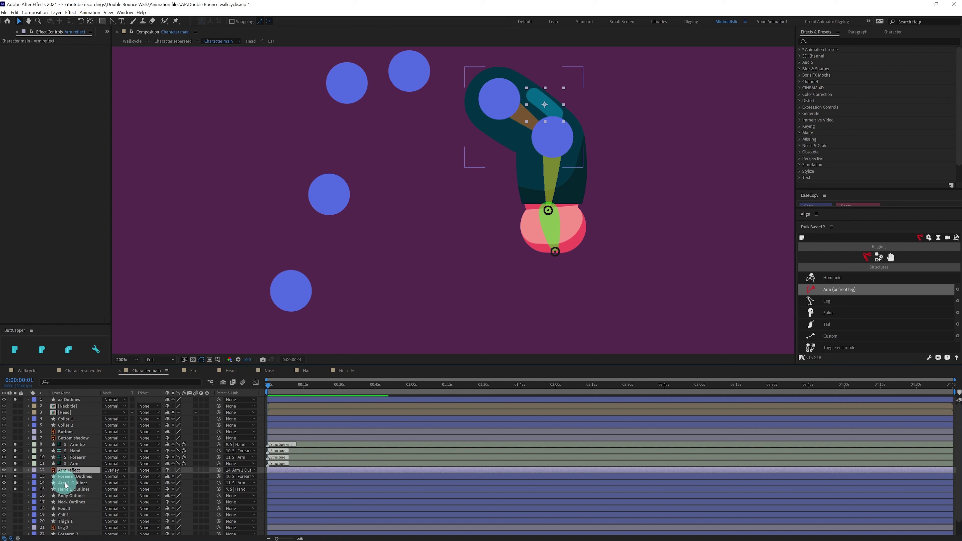
click(15, 399)
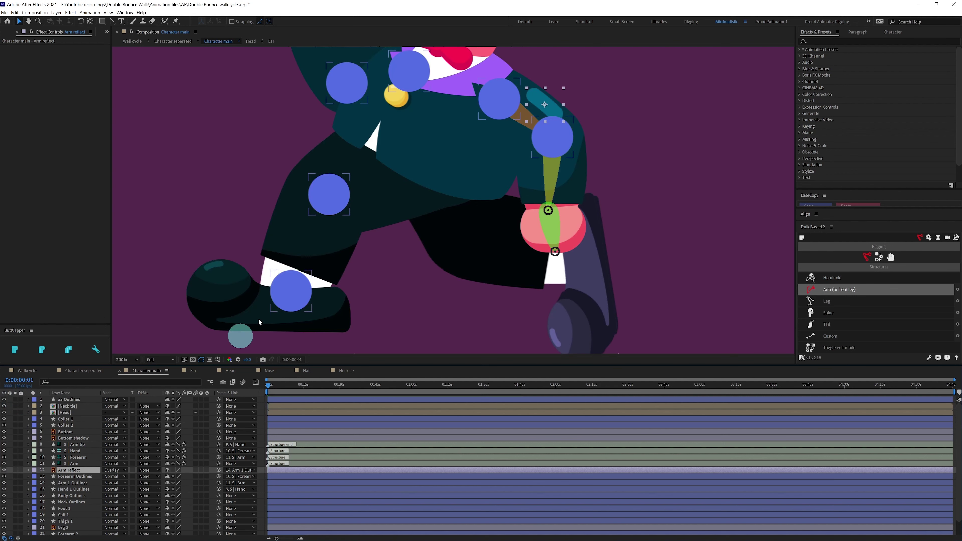
scroll(350, 252, down, 2)
drag(332, 253, 327, 238)
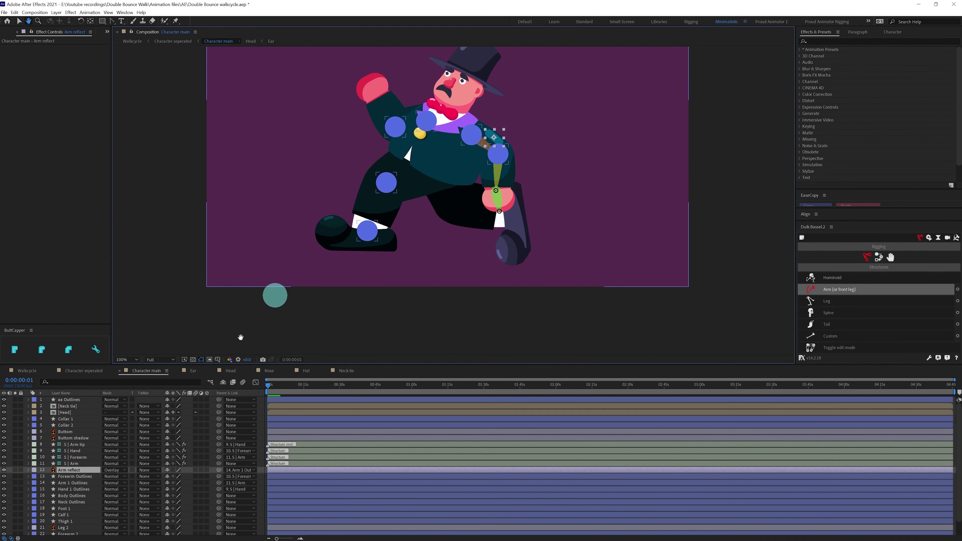
scroll(113, 463, down, 2)
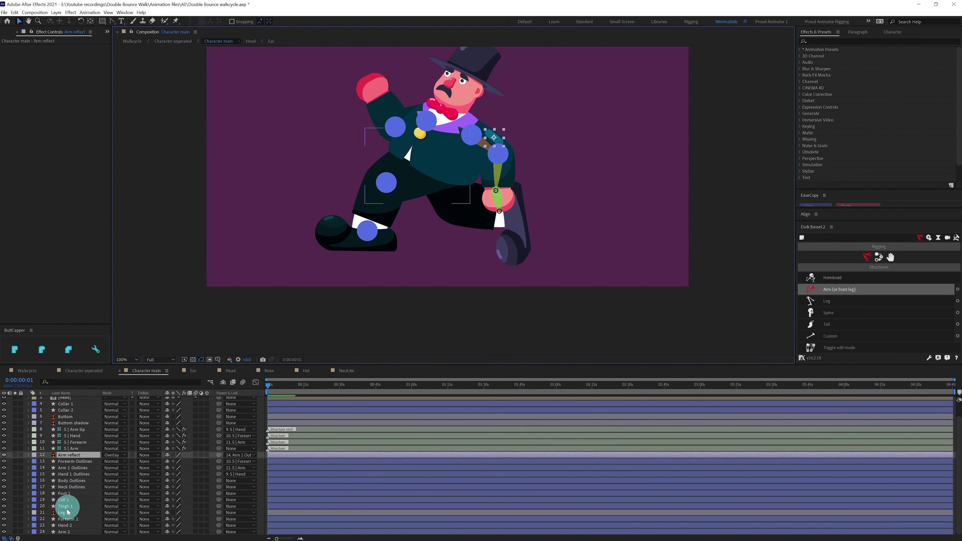
Step: Solo the back arm layers Forearm 2, Hand 2 and Arm 2 together with the aa Outlines joint markers
click(66, 519)
shift+click(66, 531)
click(14, 519)
scroll(42, 462, up, 2)
click(61, 399)
click(15, 399)
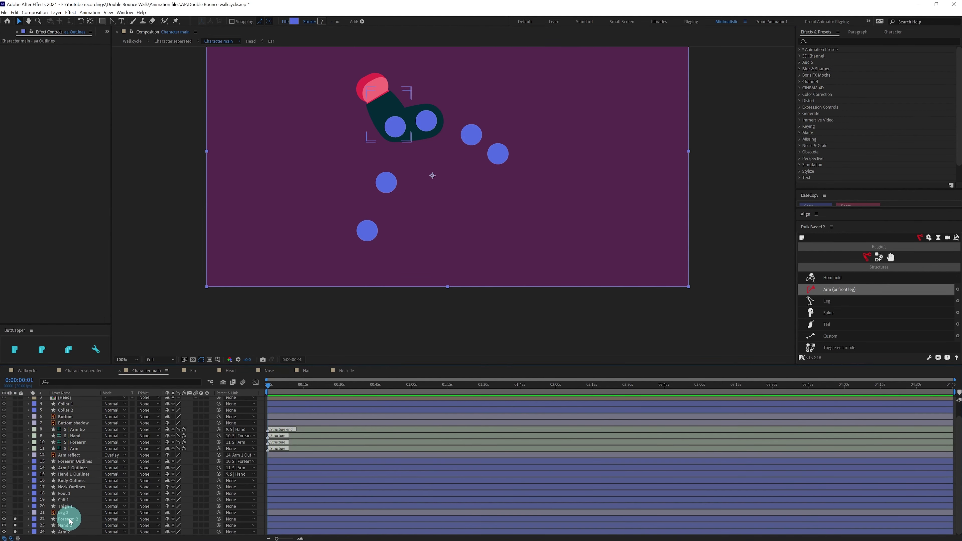
Step: Create a second Duik arm structure and place its joints along the raised back arm from shoulder to hand
click(839, 289)
click(390, 115)
drag(390, 114, 428, 245)
scroll(428, 245, up, 1)
drag(428, 245, 415, 142)
drag(400, 239, 325, 173)
drag(313, 251, 269, 73)
Step: Move the second arm structure's layers down the layer stack to just above Forearm 2
scroll(71, 403, up, 1)
click(72, 399)
click(76, 418)
shift+click(77, 400)
drag(79, 402, 99, 517)
scroll(90, 487, down, 2)
drag(78, 475, 75, 514)
Step: Parent the Arm 2, Hand 2 and Forearm 2 artwork layers to their matching back arm structure layers
click(71, 532)
drag(219, 532, 73, 513)
click(66, 525)
drag(219, 525, 72, 506)
click(75, 519)
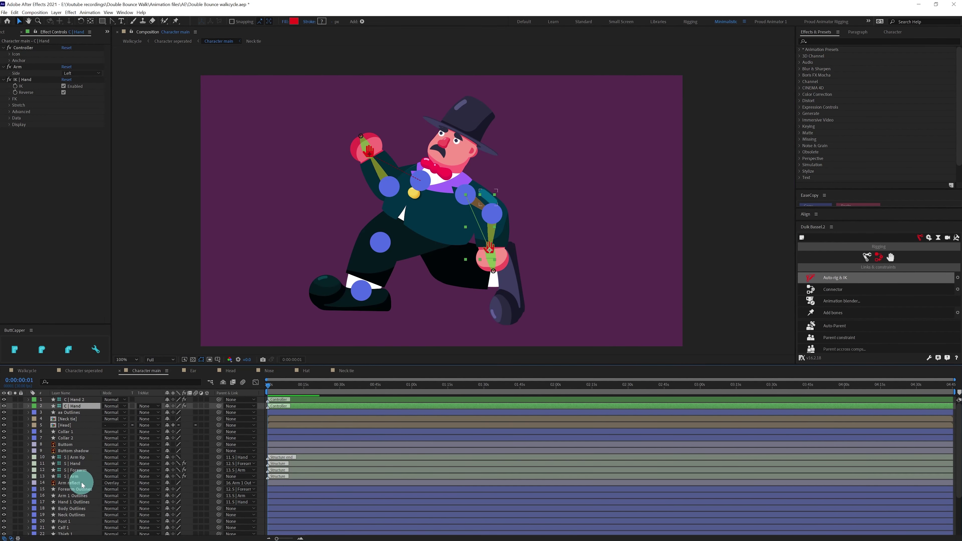
Step: Move the anchor point of Body Outlines down to the lower belly with the Pan Behind tool
click(434, 252)
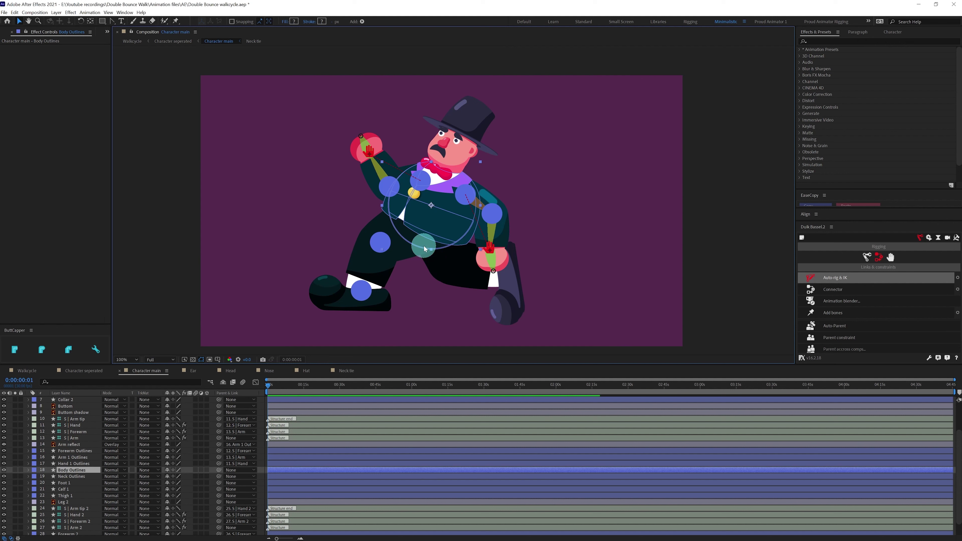
key(y)
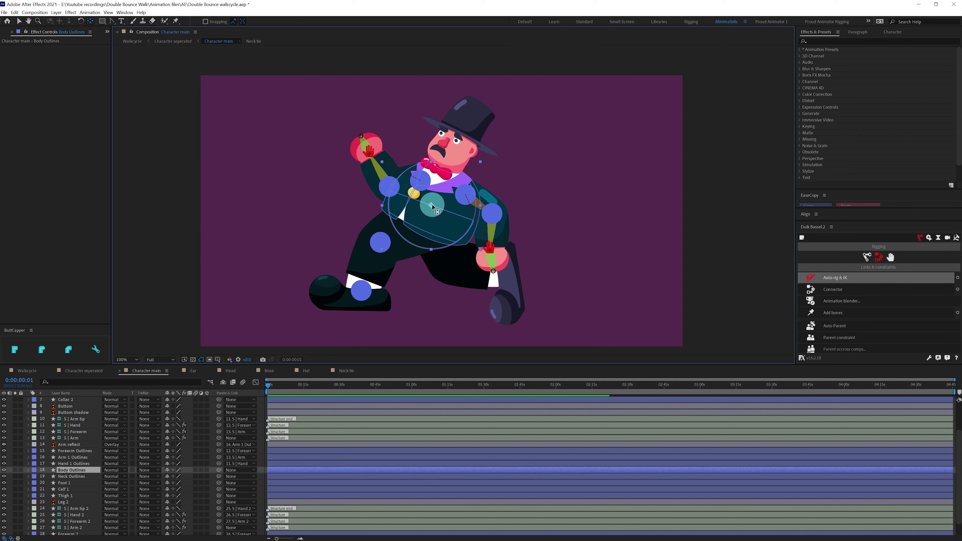
drag(431, 206, 426, 215)
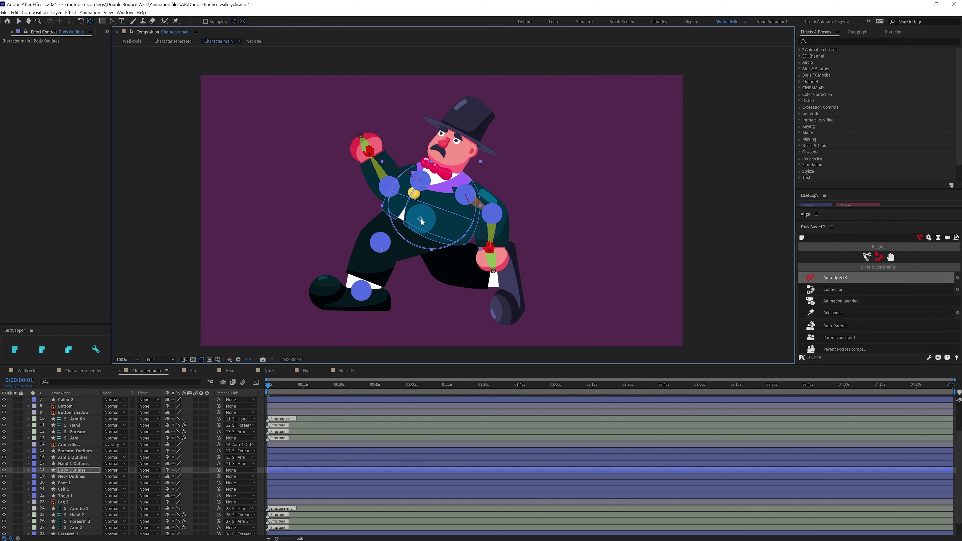
Step: Parent S | Arm and S | Arm 2 to Body Outlines, and test the link by moving the body
click(81, 439)
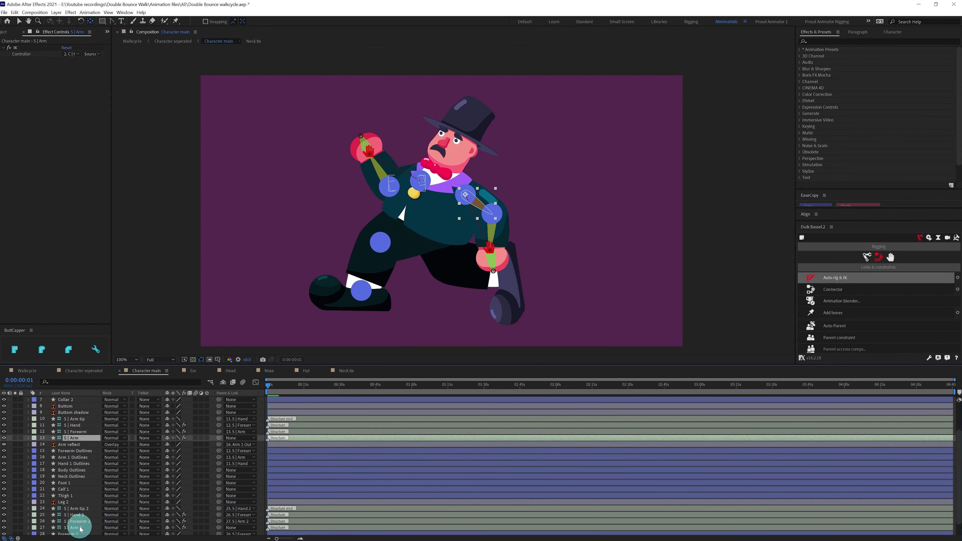
ctrl+click(92, 527)
click(224, 445)
drag(219, 439, 72, 471)
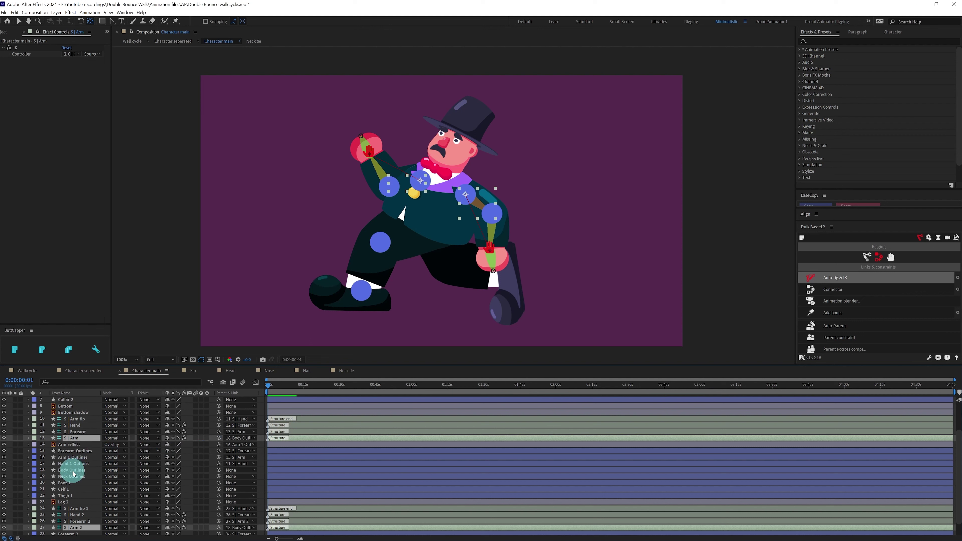
click(73, 472)
mouse_move(381, 236)
mouse_down()
mouse_move(434, 222)
mouse_move(414, 235)
mouse_up()
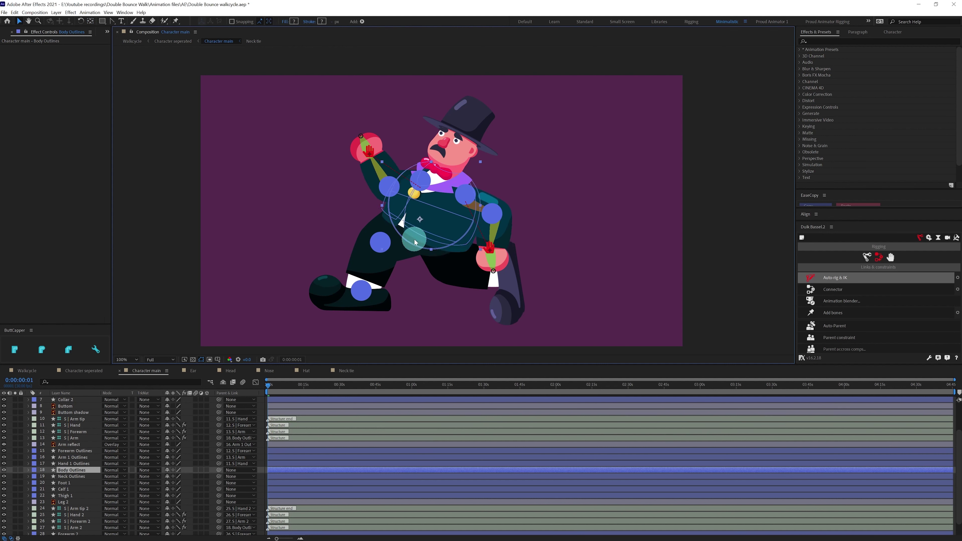
Step: Hide the arm tip, hand and forearm structure layers of both arms in the composition
click(77, 432)
shift+click(74, 419)
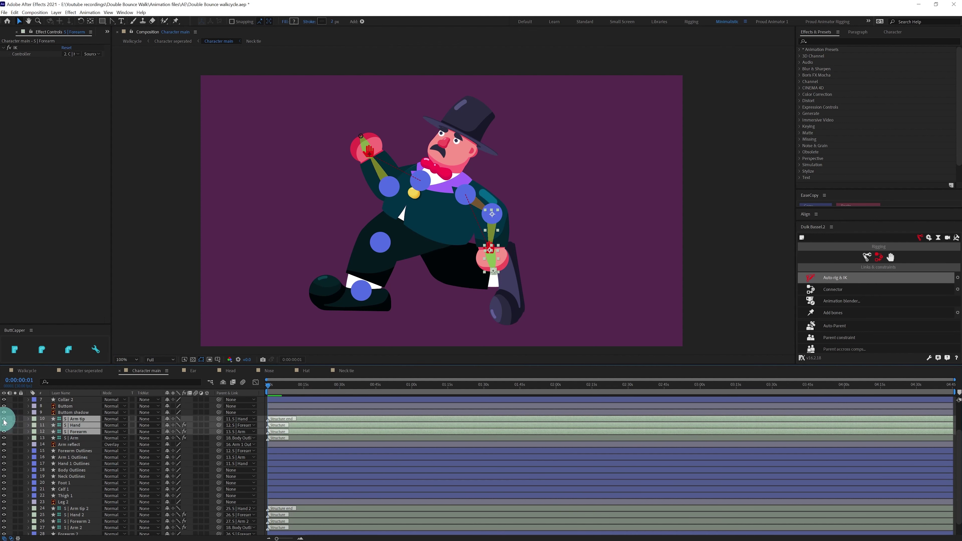
drag(5, 419, 4, 431)
click(78, 521)
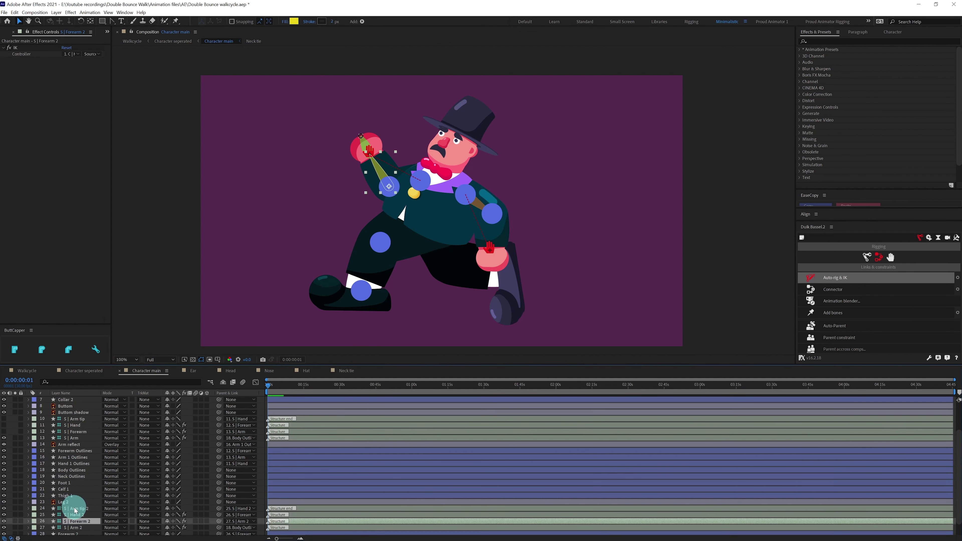
shift+click(76, 509)
drag(4, 508, 4, 521)
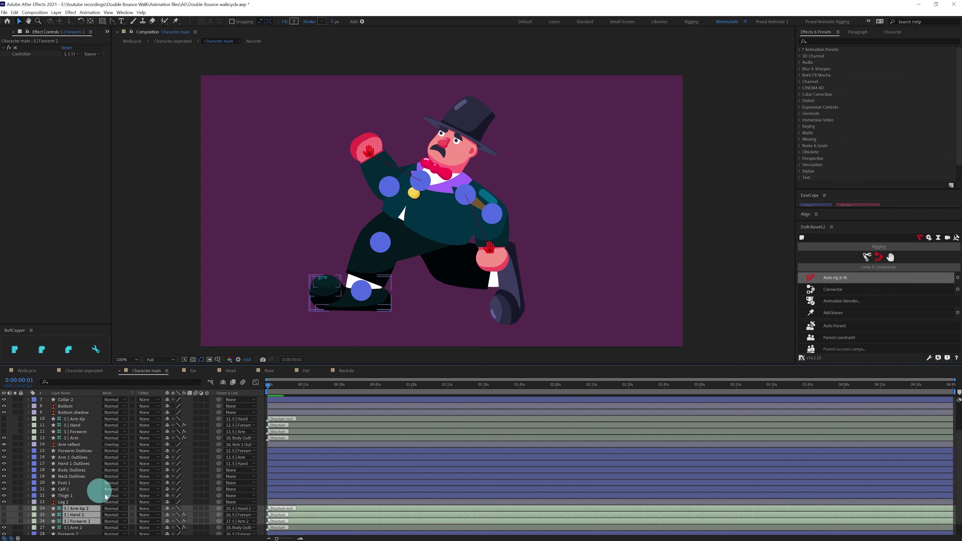
Step: Mark the arm tip, hand and forearm structure layers as shy and hide shy layers from the layer list
click(70, 432)
shift+click(71, 419)
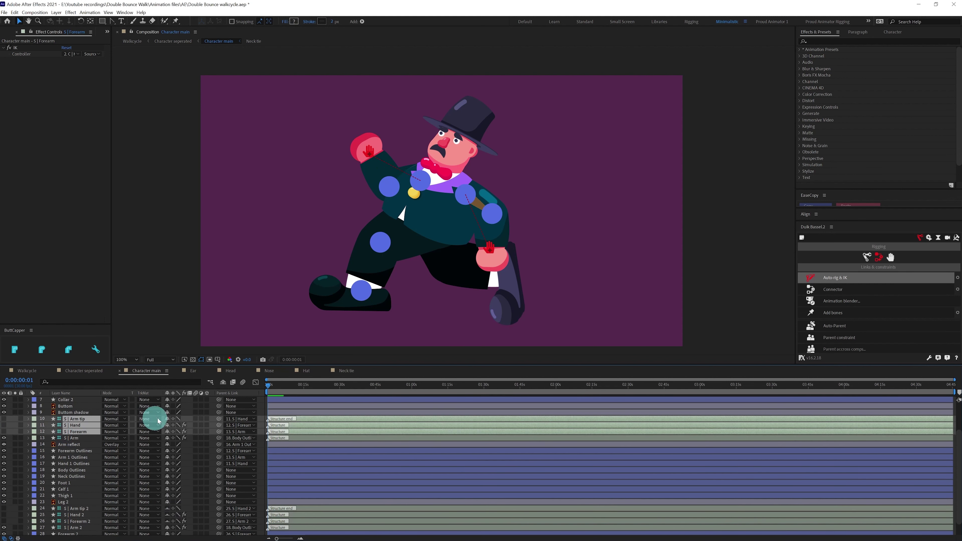
click(167, 419)
click(223, 382)
key(ctrl+a)
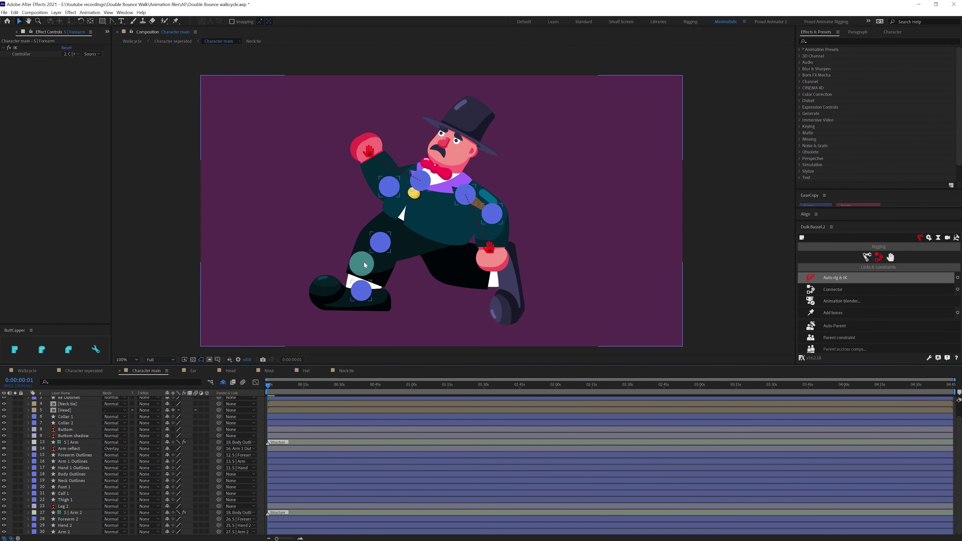
key(h)
key(v)
click(114, 486)
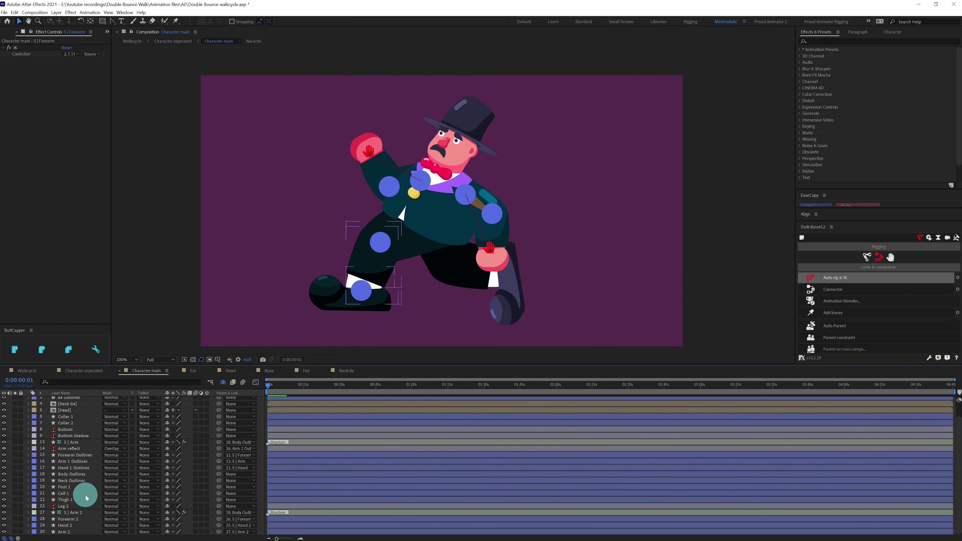
scroll(84, 488, up, 2)
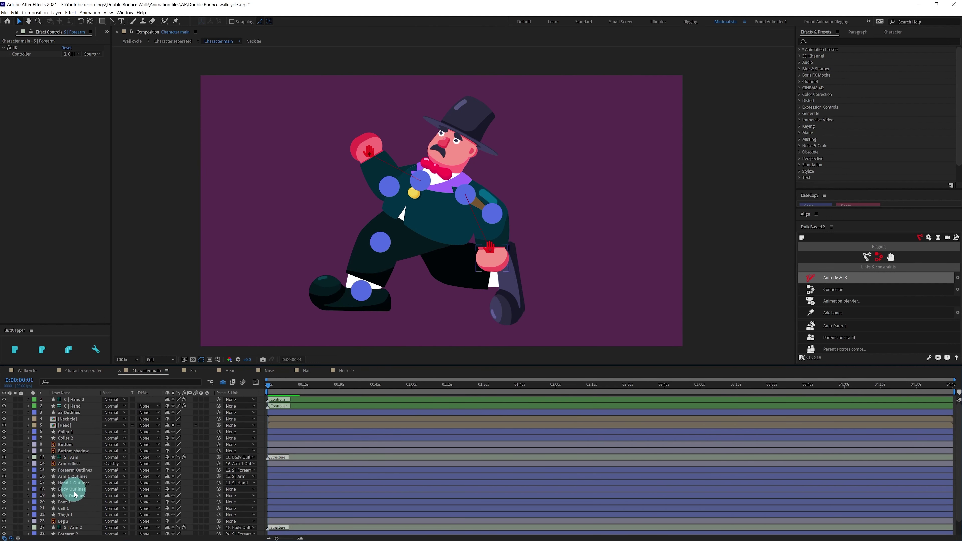
click(86, 521)
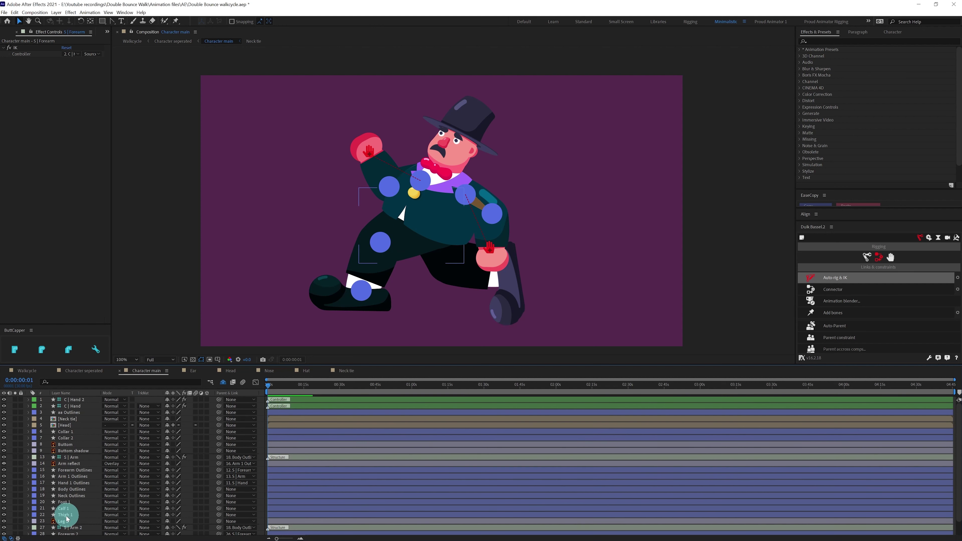
scroll(82, 514, down, 2)
scroll(86, 513, up, 2)
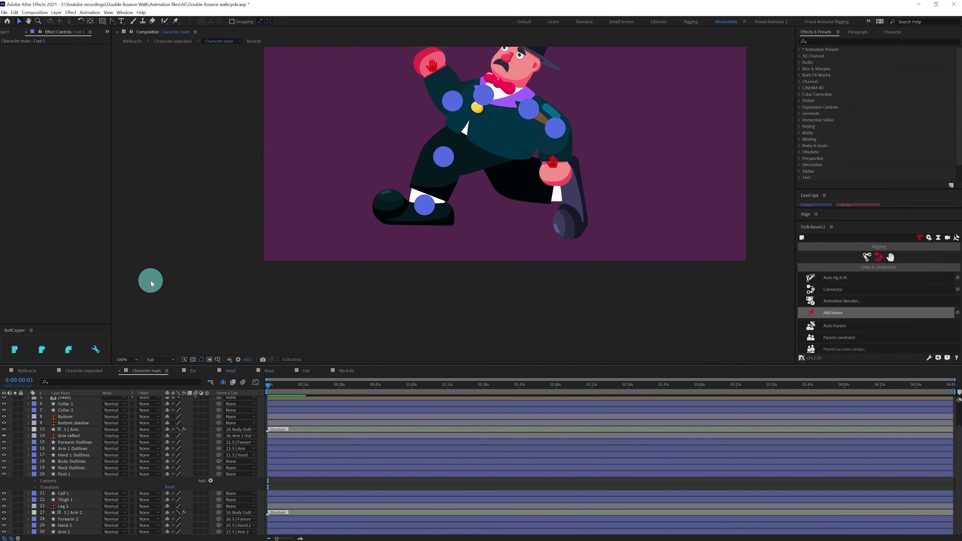
click(65, 500)
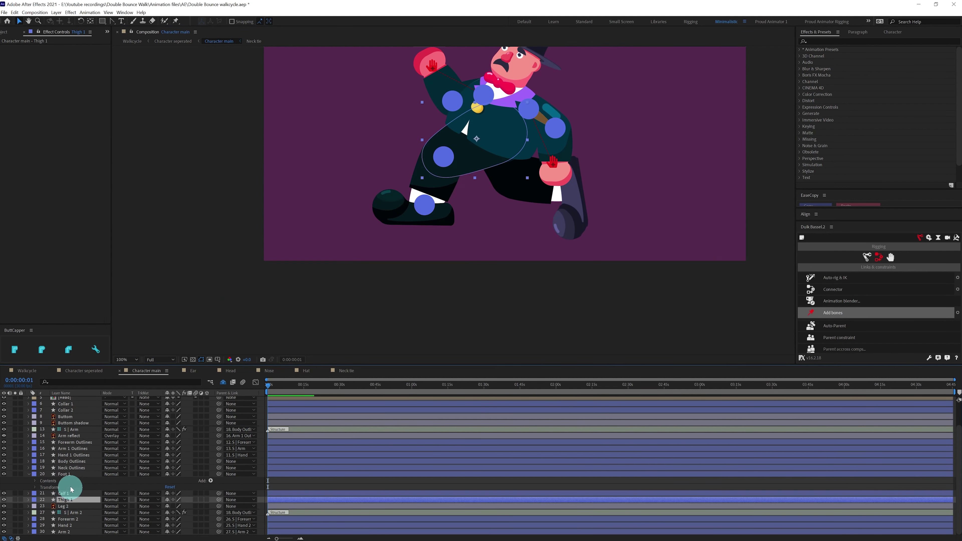
shift+click(70, 474)
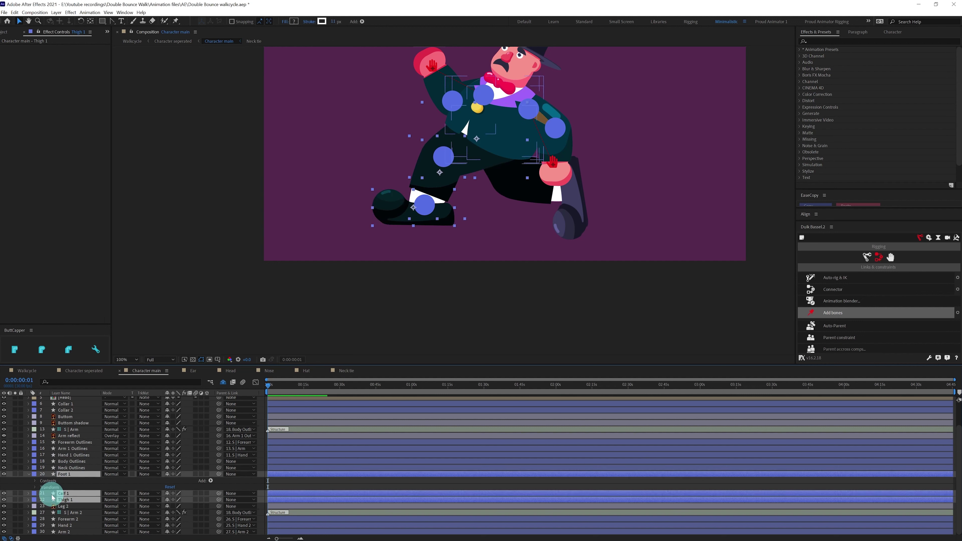
click(69, 507)
drag(526, 182, 594, 201)
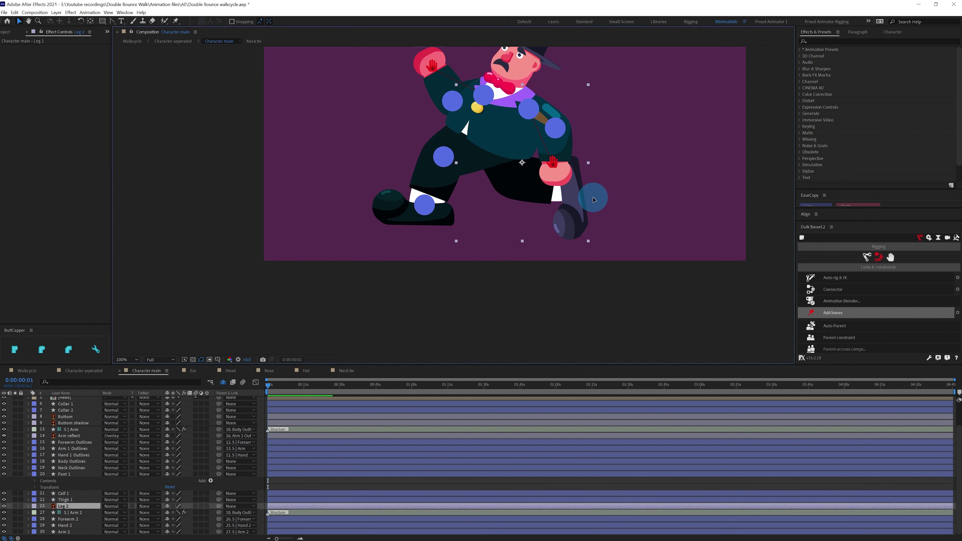
key(ctrl+z)
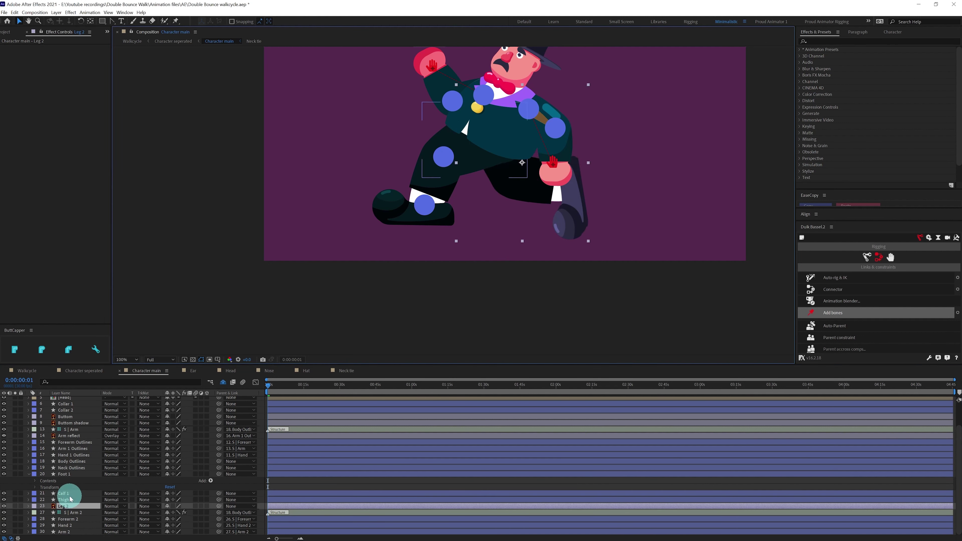
Step: Duplicate the Foot 1, Calf 1 and Thigh 1 layers and move the three copies together below Calf 1
click(70, 500)
shift+click(70, 475)
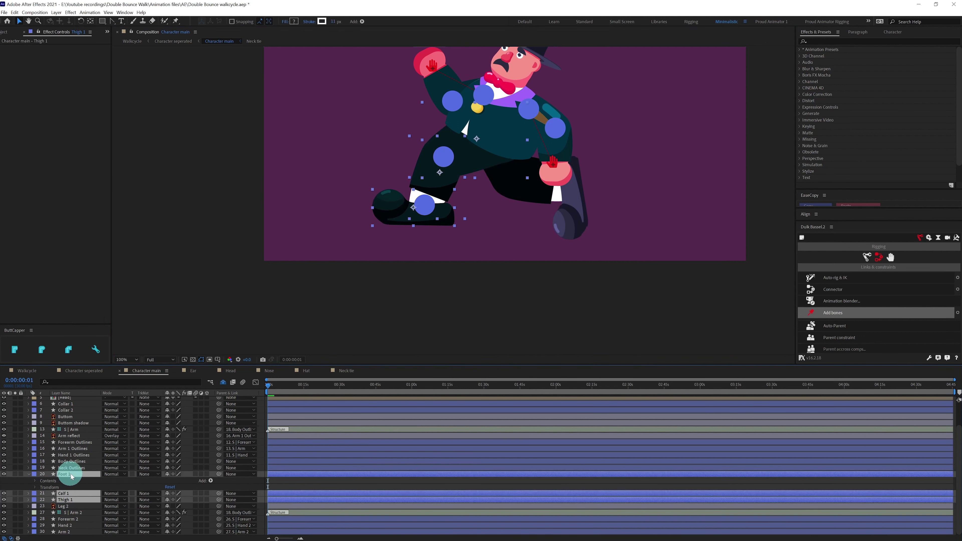
key(ctrl+d)
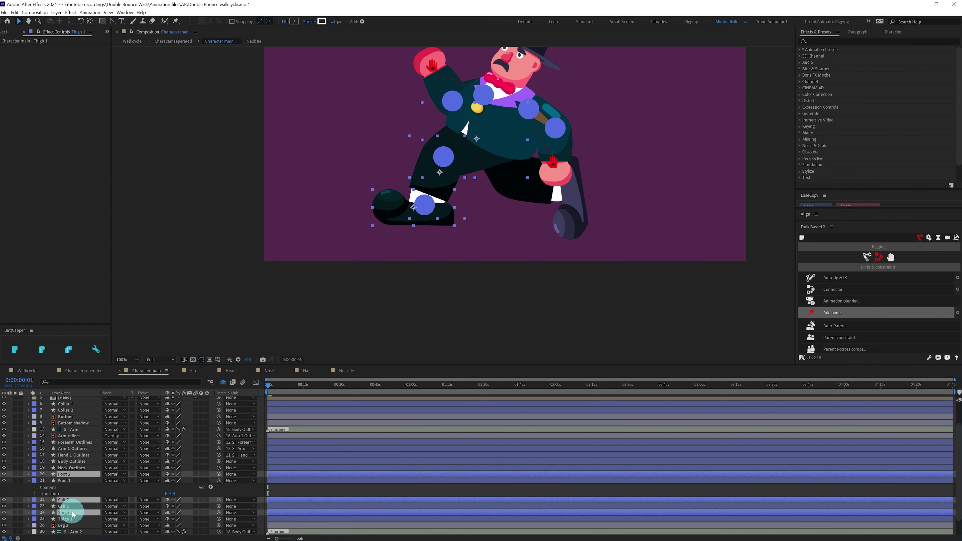
mouse_move(71, 515)
mouse_down()
mouse_move(64, 507)
mouse_move(75, 506)
mouse_up()
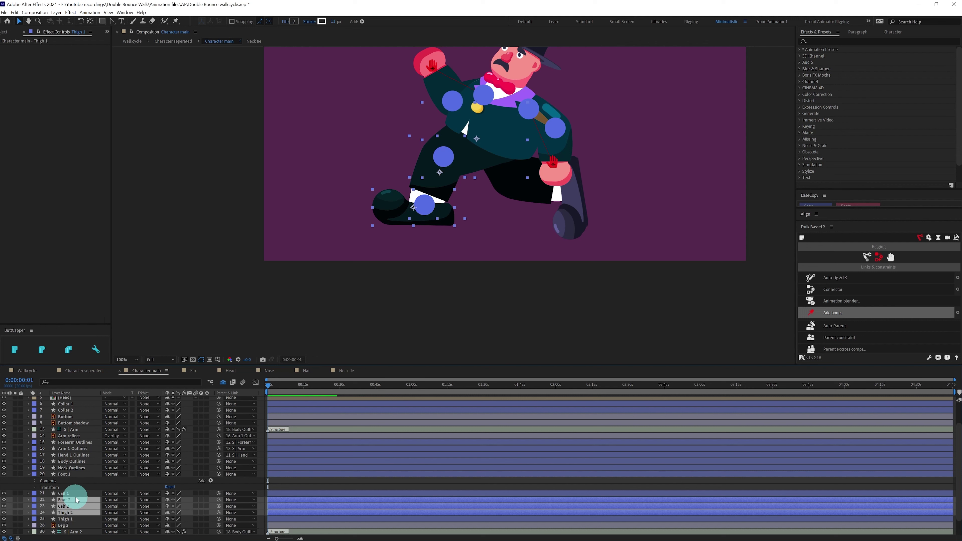
Step: Hide the original Leg 2 layer and move Thigh 1 up directly below Calf 1
click(68, 525)
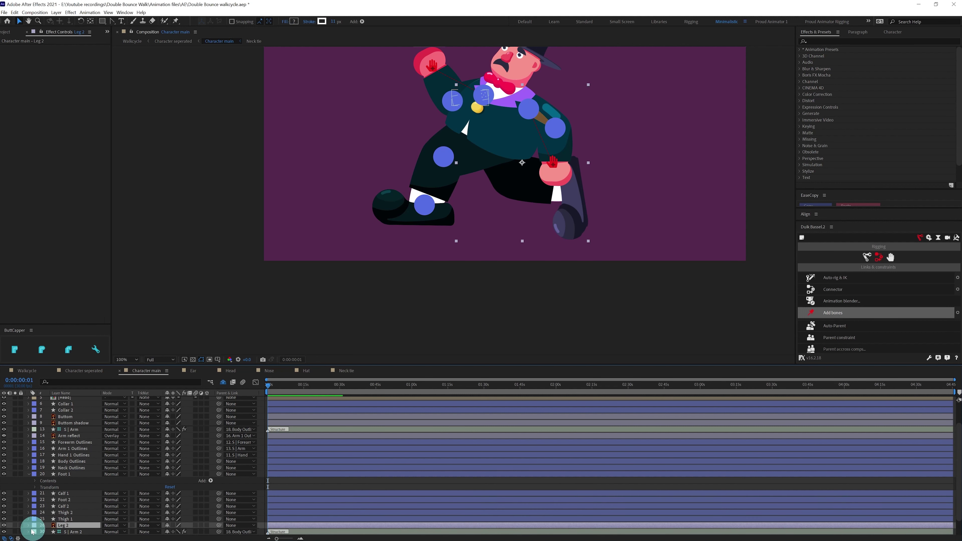
click(4, 525)
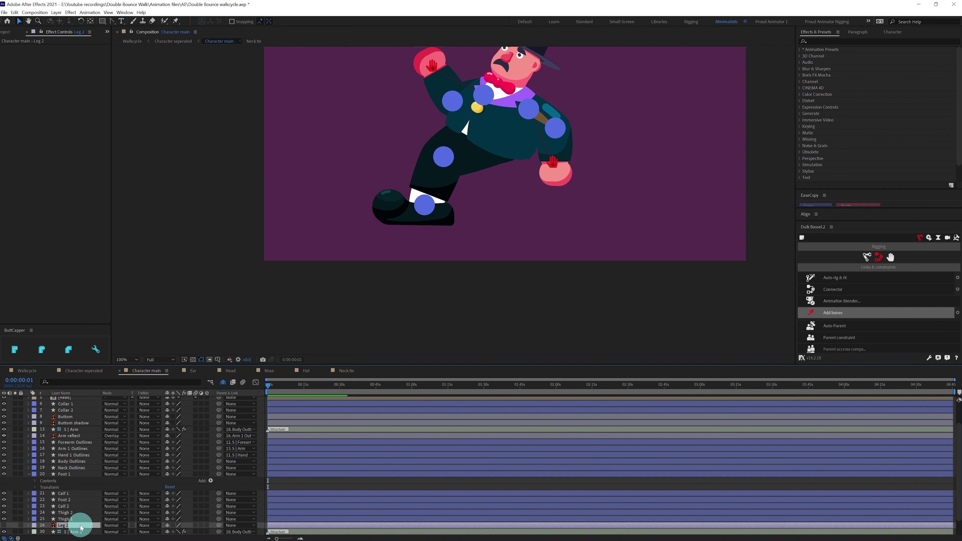
click(66, 519)
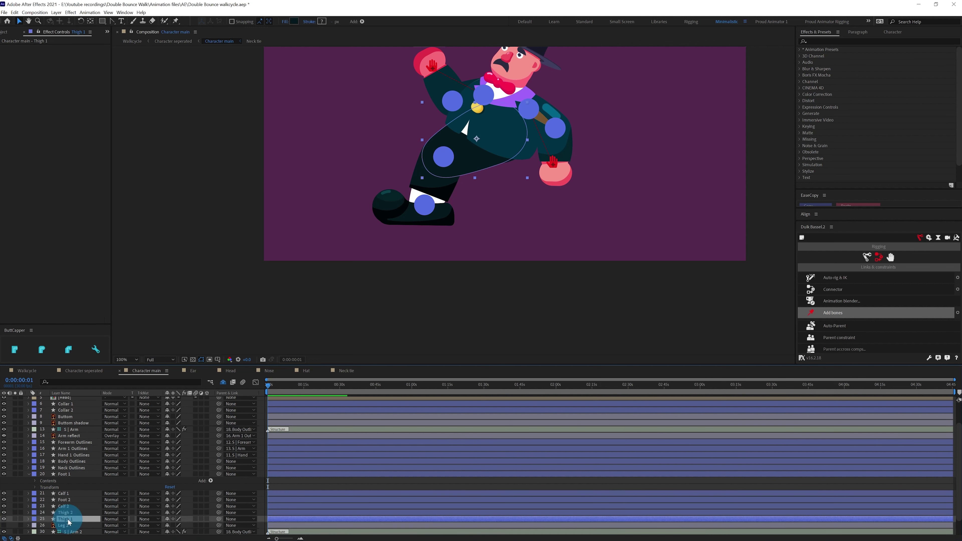
drag(68, 522, 75, 497)
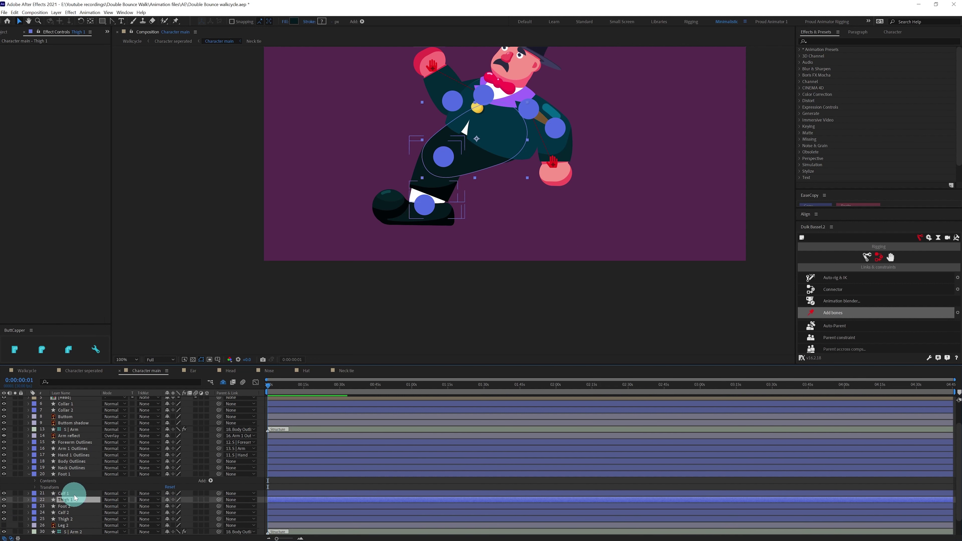
Step: Set the label colour of Foot 1, Calf 1 and Thigh 1 to Green
shift+click(70, 474)
click(34, 474)
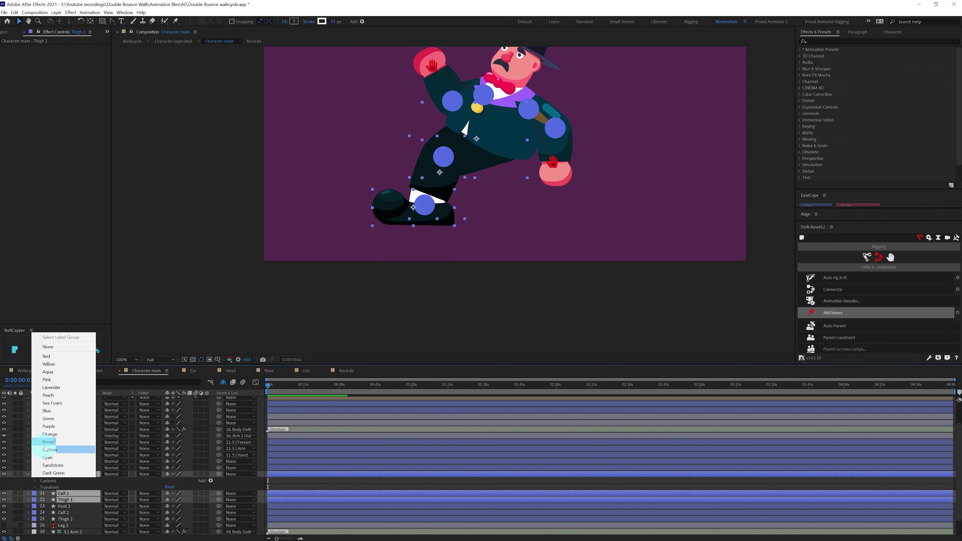
click(54, 419)
Step: Set the label colour of Foot 2, Calf 2 and Thigh 2 to Cyan
click(68, 507)
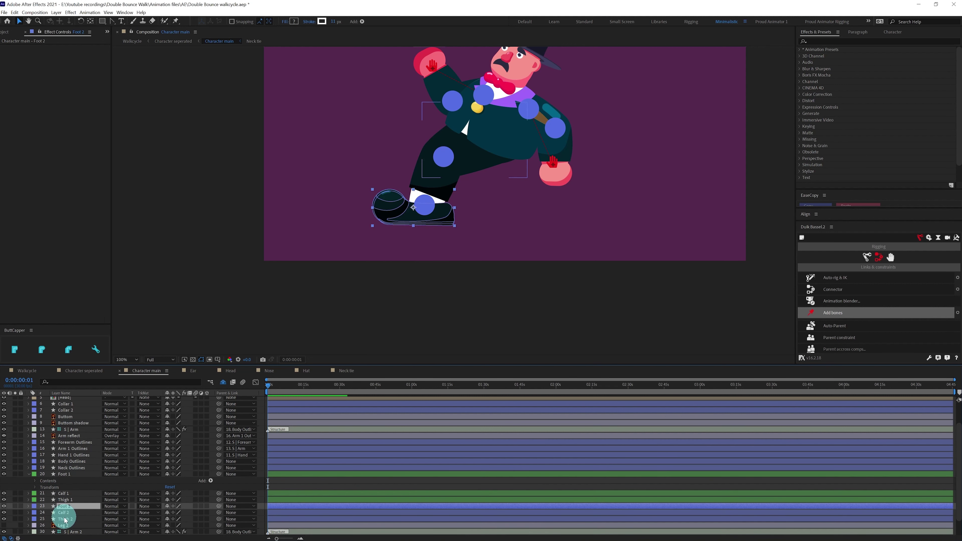
shift+click(64, 519)
click(34, 512)
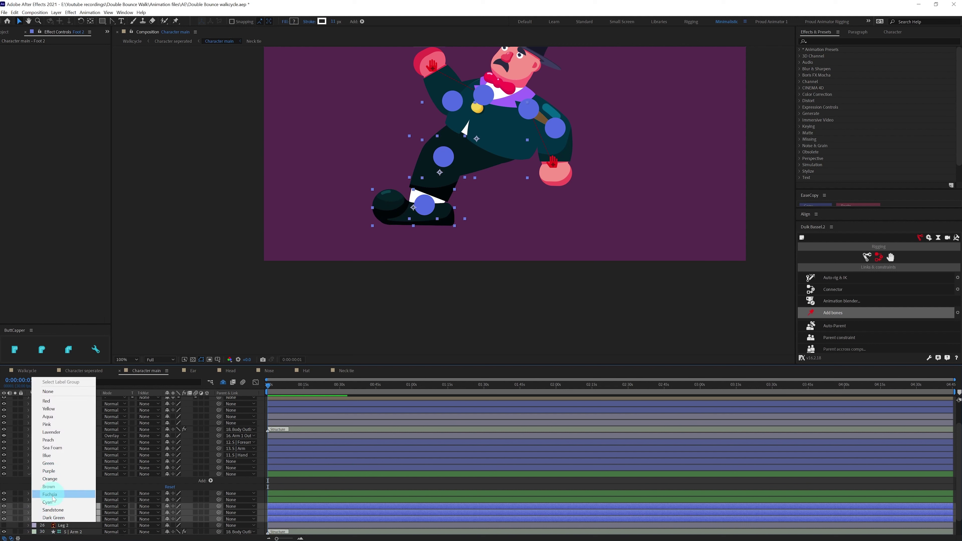
click(51, 433)
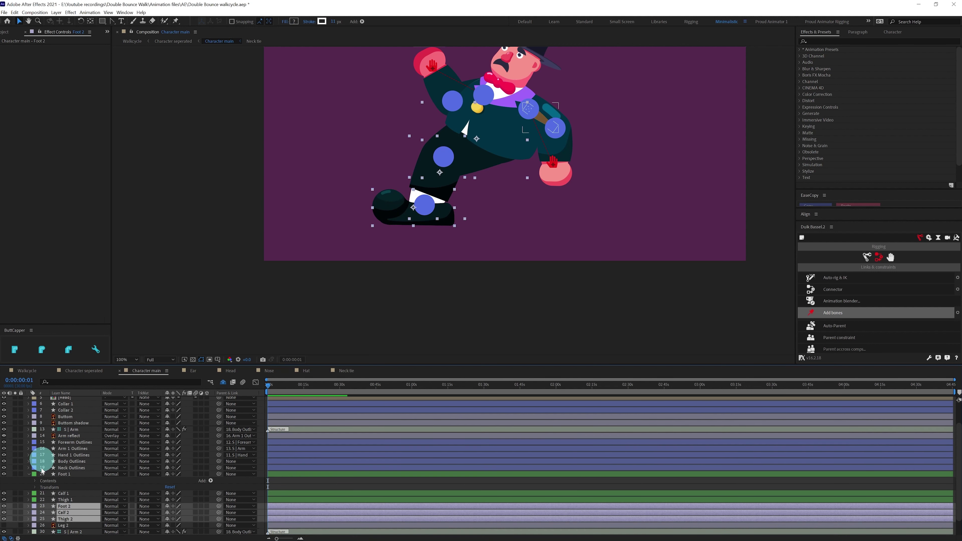
click(34, 505)
click(51, 489)
click(269, 483)
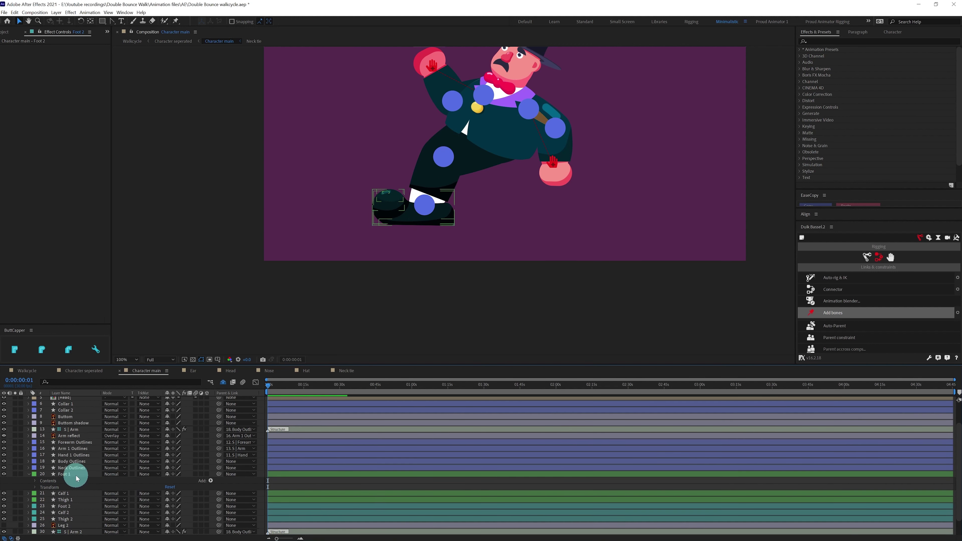
Step: Solo the Foot 1, Calf 1 and Thigh 1 layers together with the layer of blue joint markers
shift+click(67, 500)
click(15, 500)
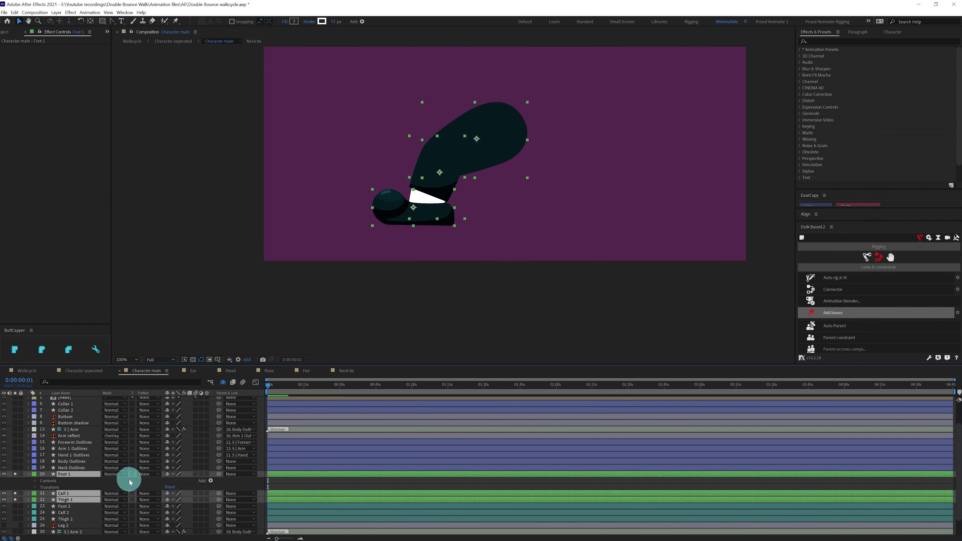
scroll(129, 477, up, 2)
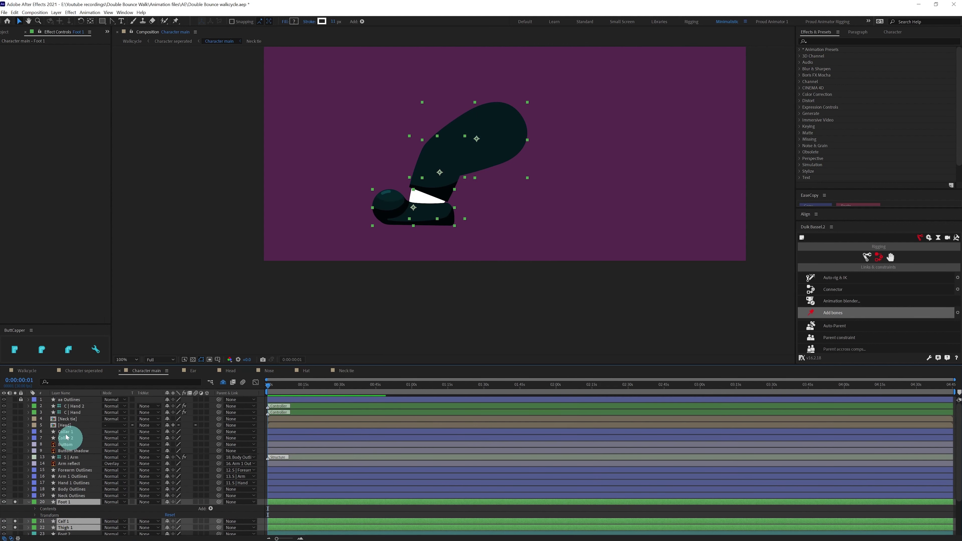
click(290, 512)
Step: Place puppet pins on Foot 1 at the ankle marker, the toe joint, the toe tip and the heel, in that order
click(81, 503)
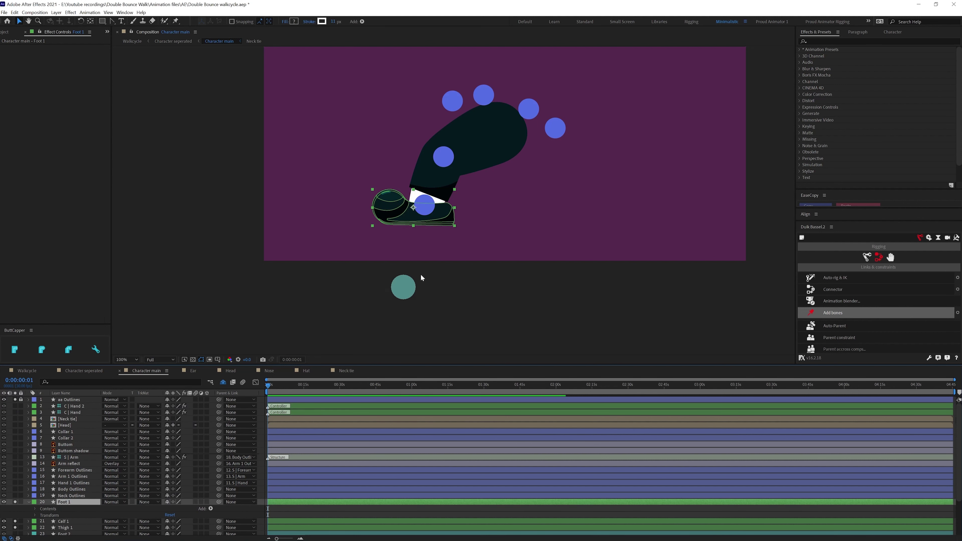
scroll(426, 267, up, 4)
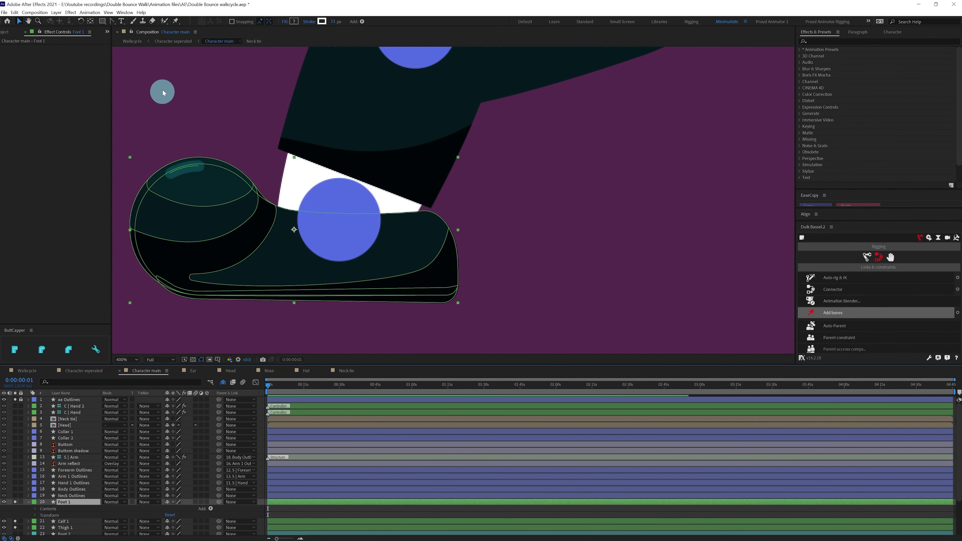
click(175, 21)
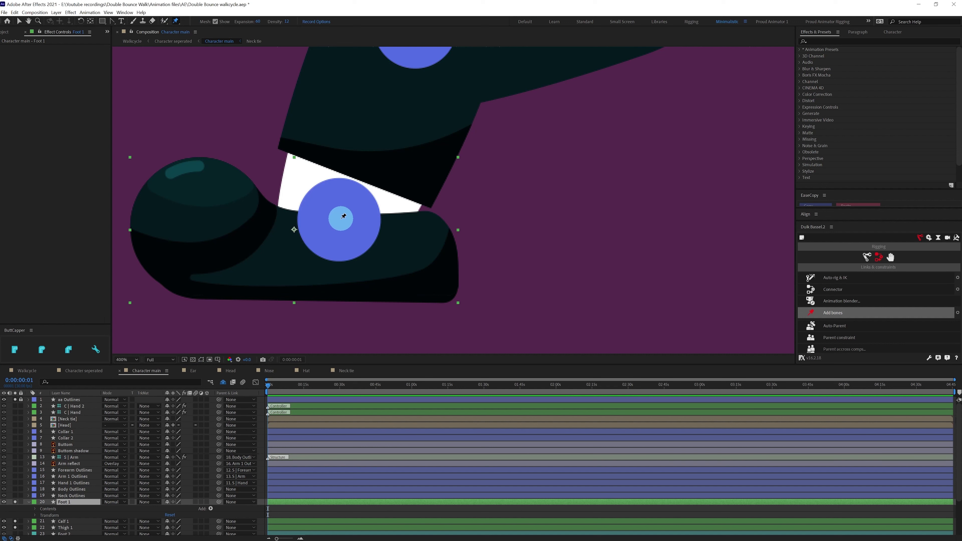
click(341, 218)
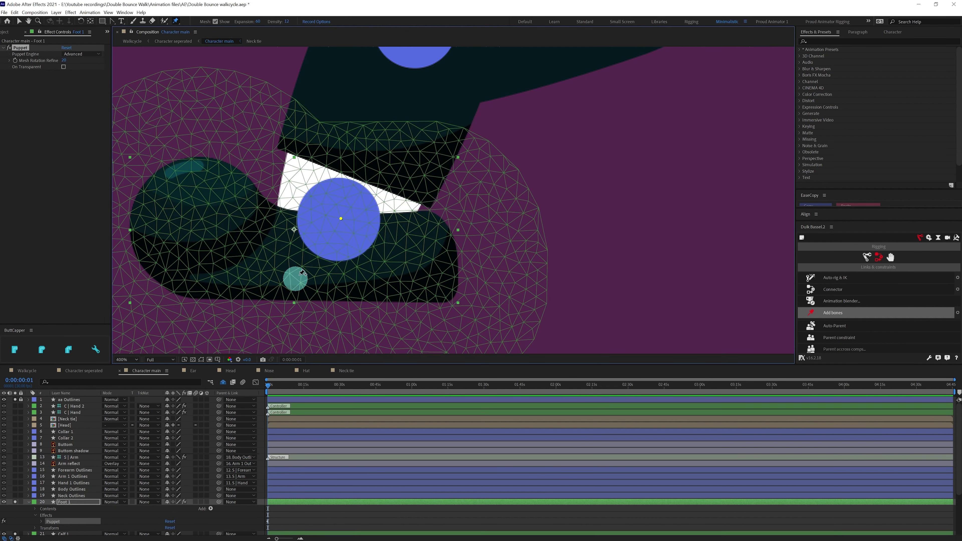
click(230, 253)
click(151, 185)
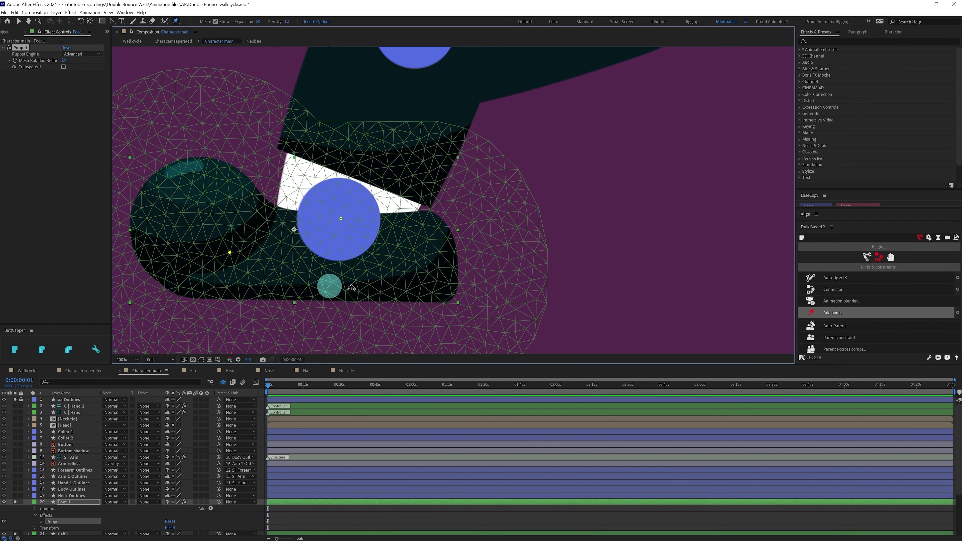
click(448, 287)
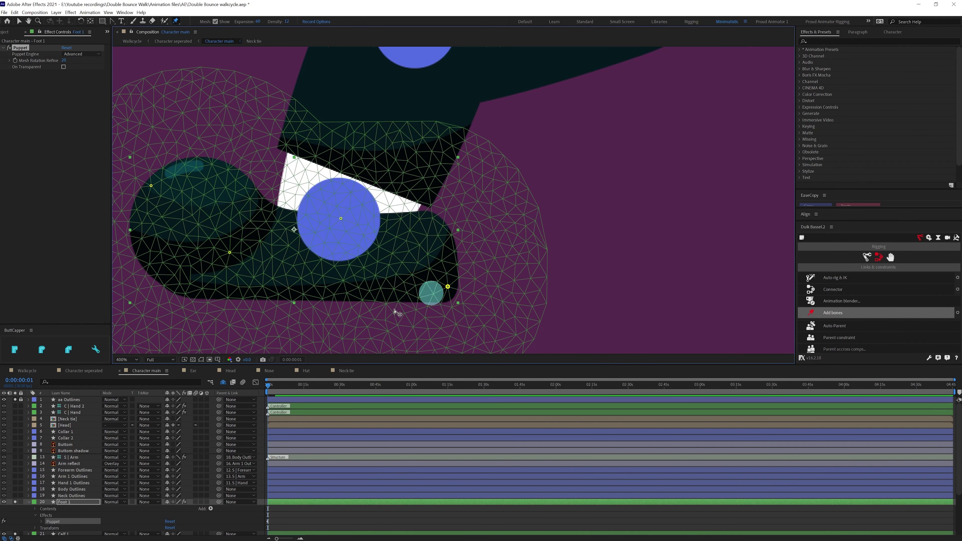
Step: Add Duik bones to the puppet pins of the Foot 1 layer
click(57, 515)
click(53, 521)
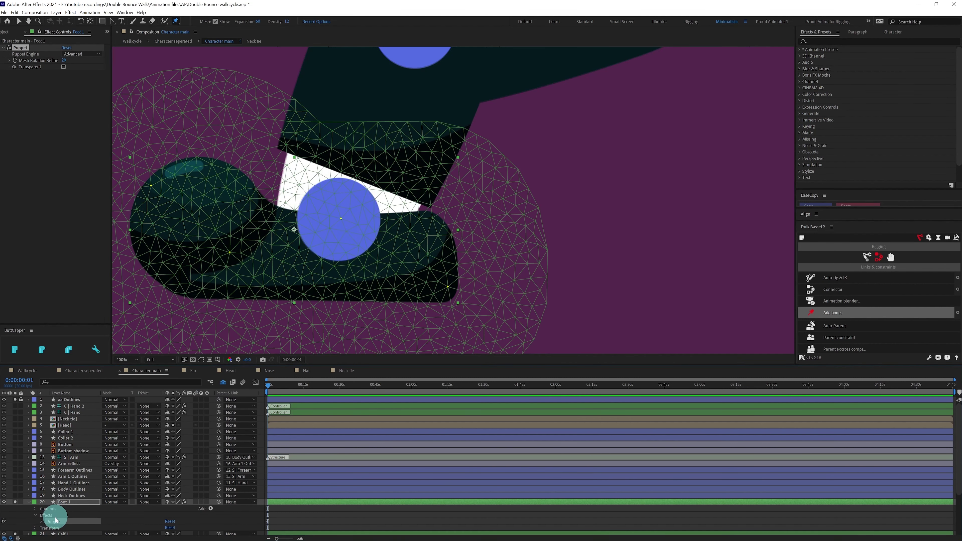
click(814, 309)
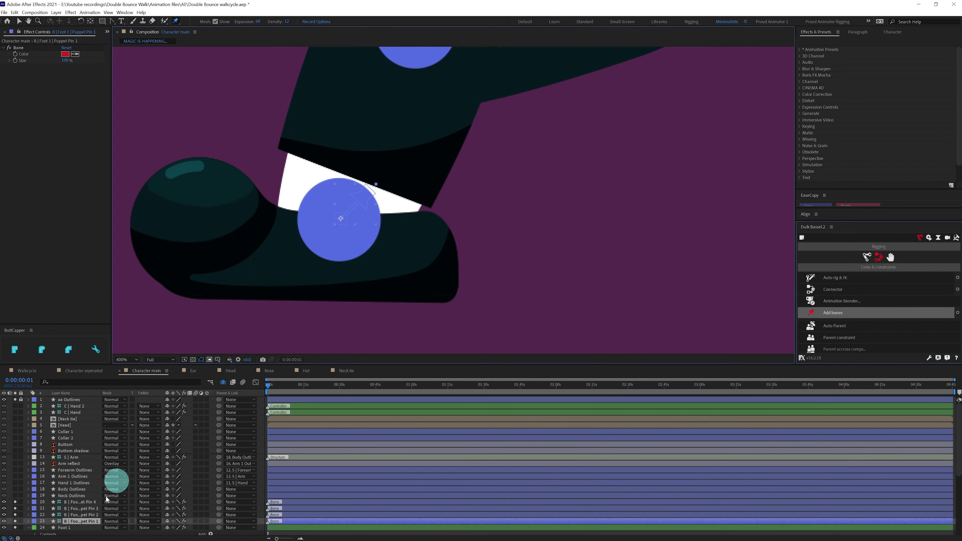
Step: Rename the four foot bones from ankle to heel as Foot 1, Toe 1, Toe tip 1 and Heel 1
click(81, 522)
key(v)
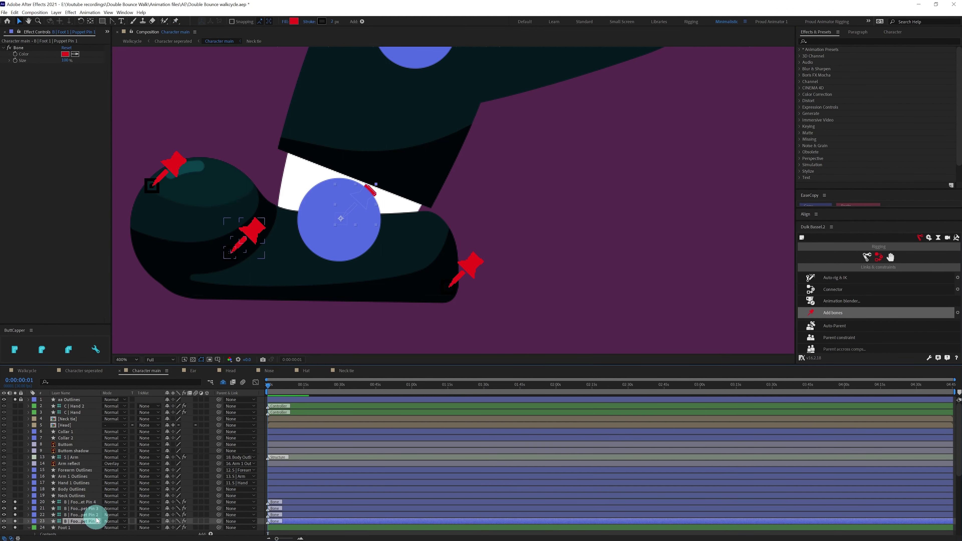
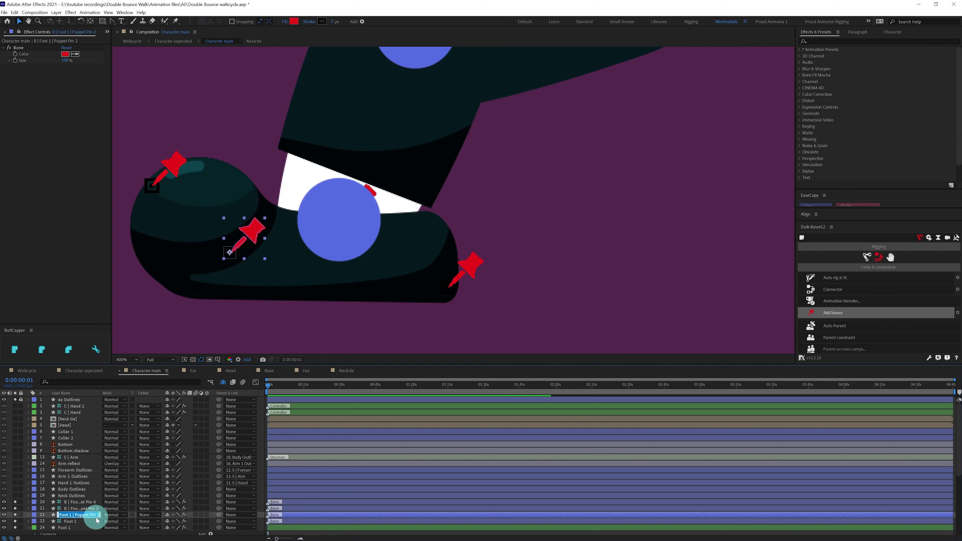
text(Toe 1)
key(shift+Tab)
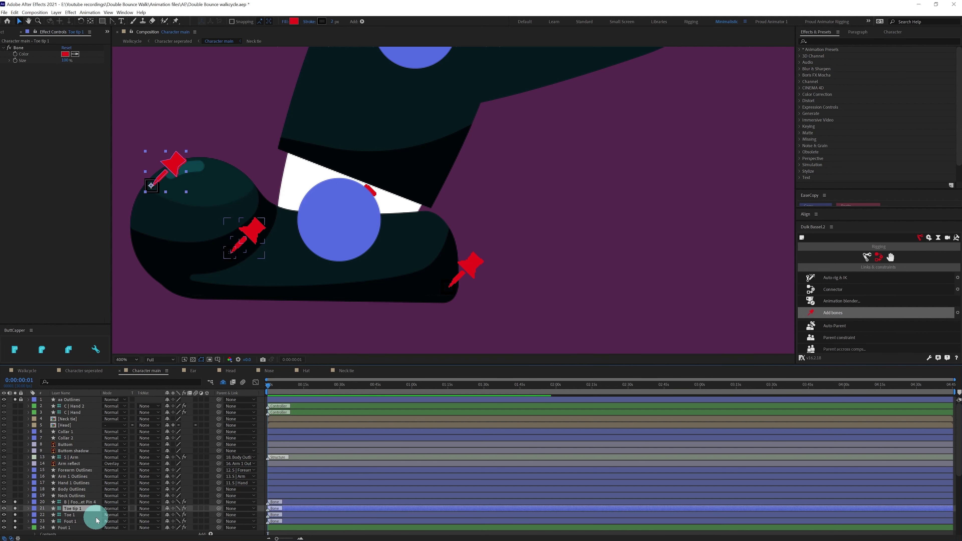
key(shift+Tab)
text(Heel 1)
Step: Parent the Heel 1 bone to the Foot 1 bone
click(220, 503)
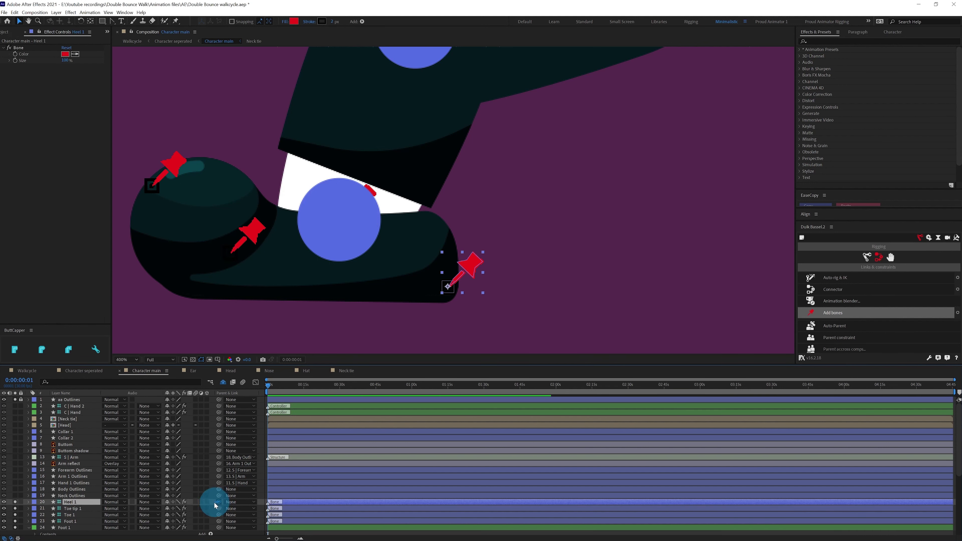
drag(215, 505, 78, 526)
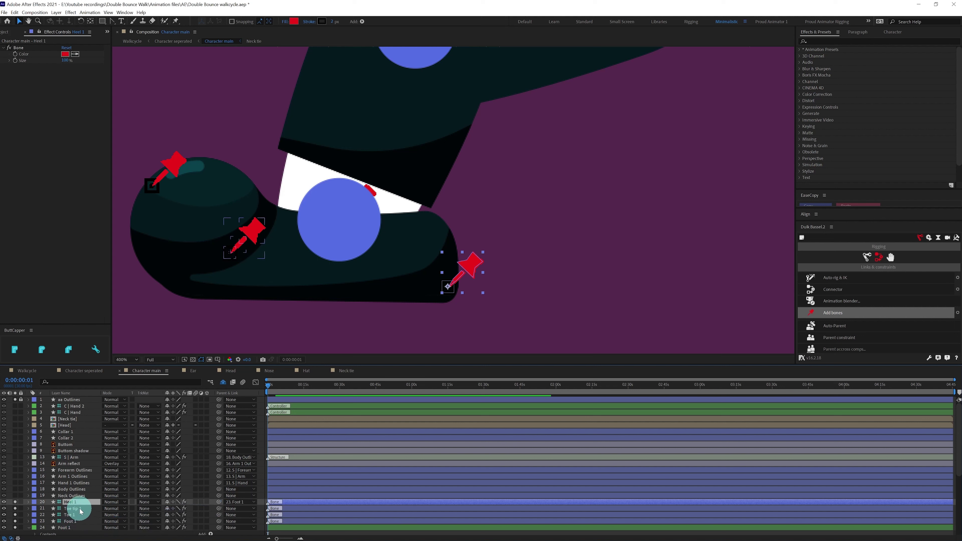
Step: Parent the Toe tip 1 bone to the Toe 1 bone and the Toe 1 bone to the Foot 1 bone
click(79, 508)
drag(218, 509, 76, 524)
click(76, 524)
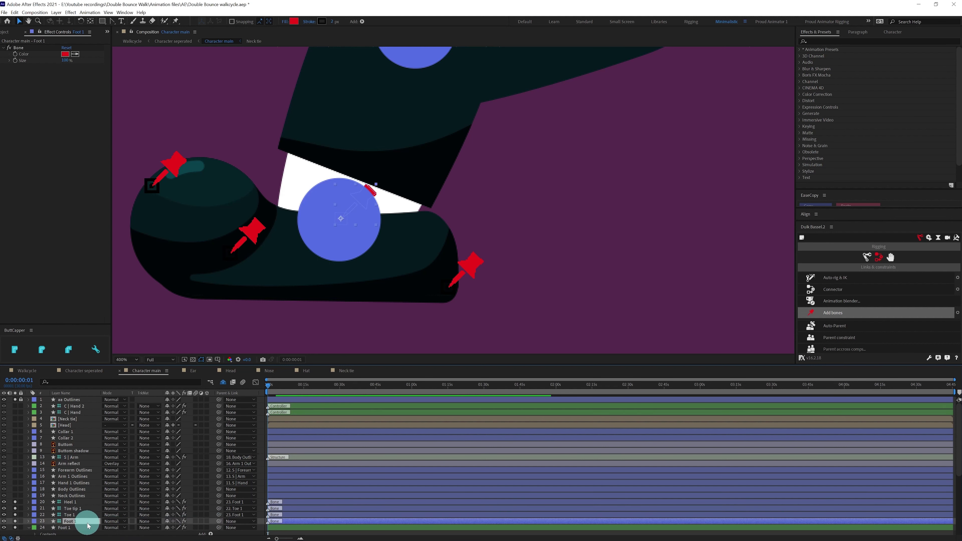
Step: Create a Duik leg structure and move its thigh joint to the hip end of the front leg's thigh
scroll(86, 518, down, 3)
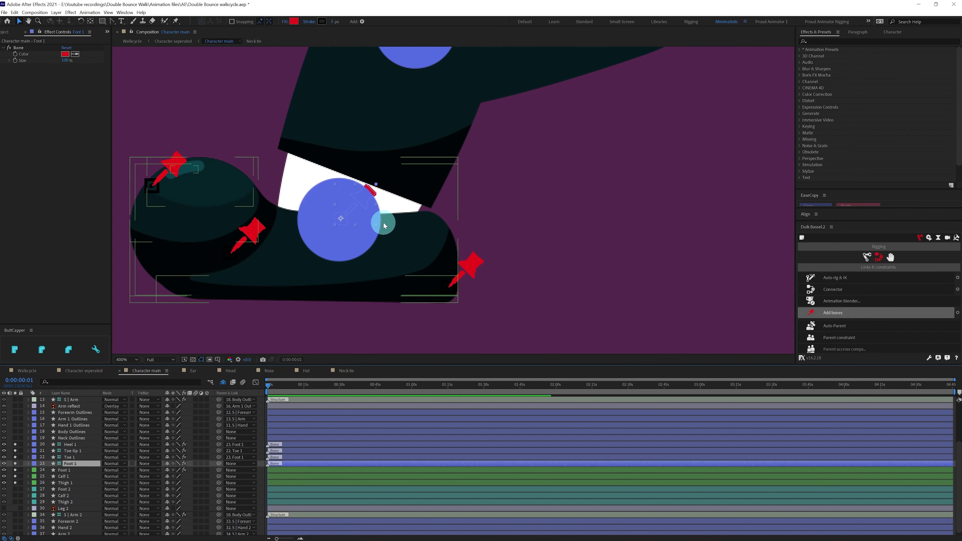
key(comma)
drag(537, 129, 484, 195)
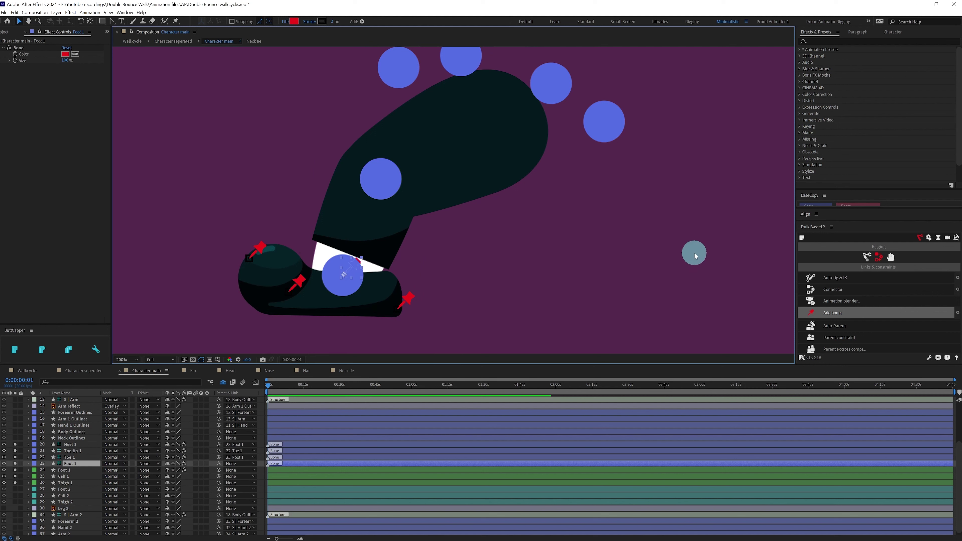
click(866, 258)
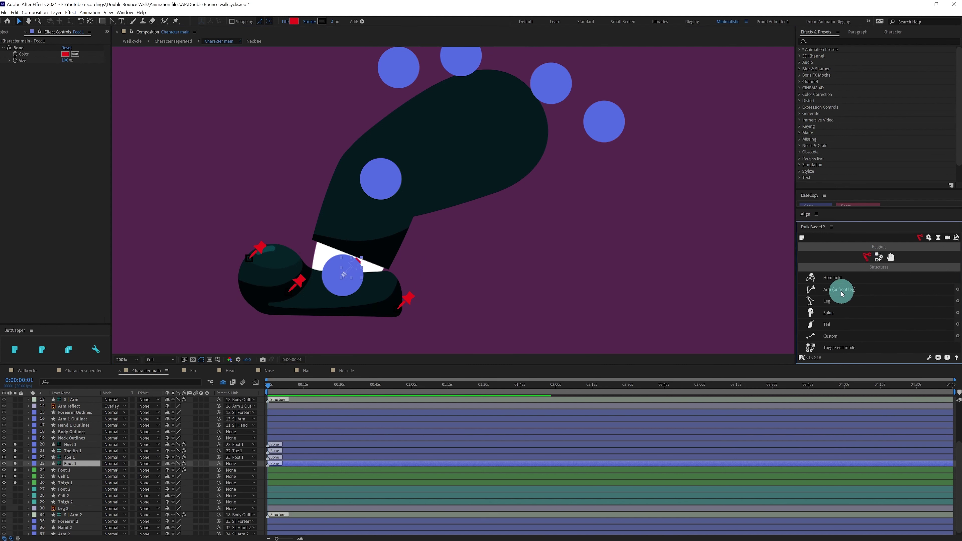
click(828, 303)
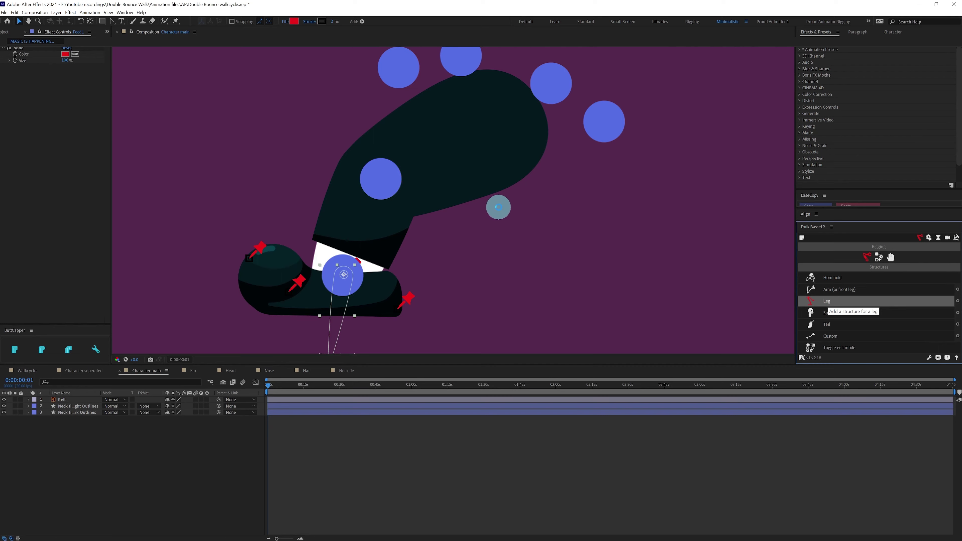
drag(343, 284, 514, 129)
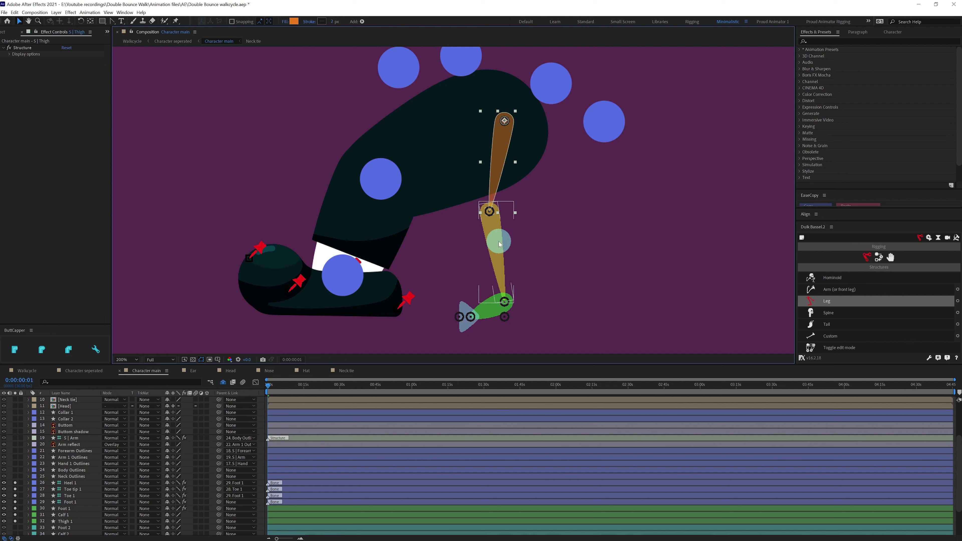
Step: Align the structure's calf joint with the knee marker and its foot joint with the ankle marker
drag(490, 212, 381, 184)
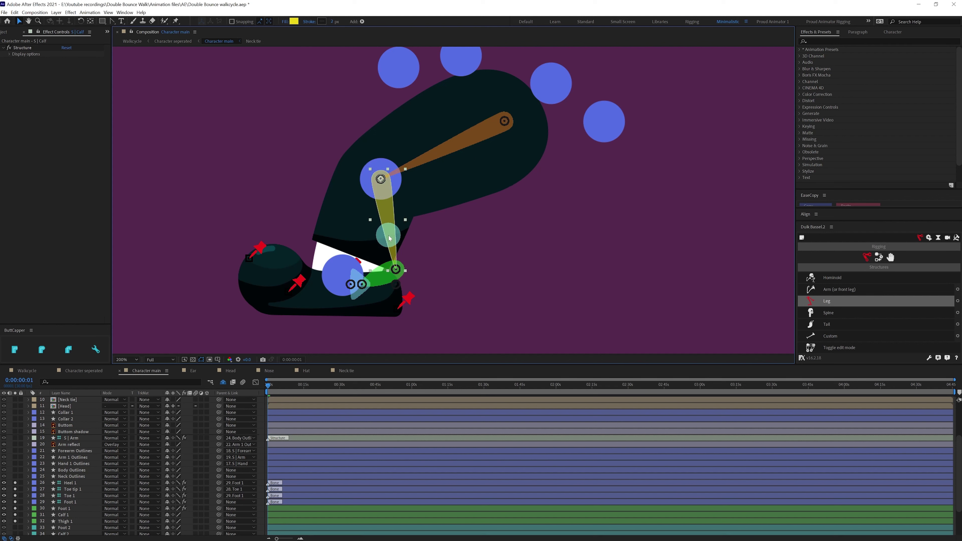
drag(395, 270, 346, 277)
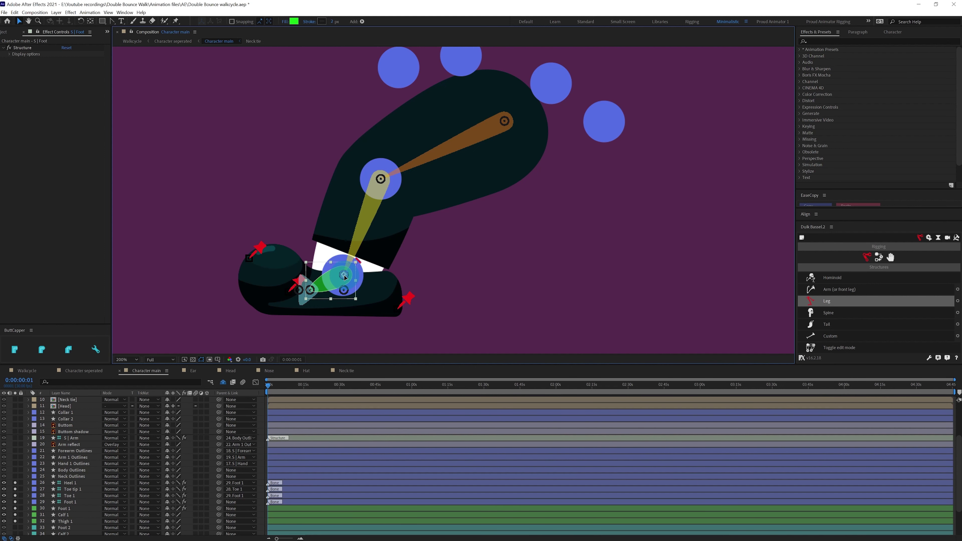
scroll(346, 275, up, 2)
drag(276, 291, 276, 287)
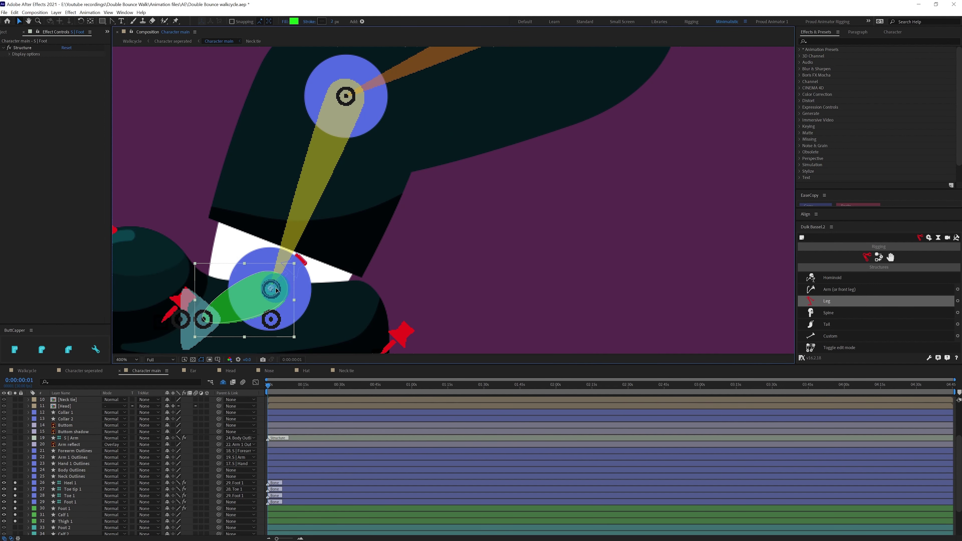
Step: Place the structure's toes, tiptoe and heel joints on the foot's toe joint, toe tip and heel puppet pins
scroll(311, 276, down, 1)
scroll(350, 267, up, 1)
drag(327, 219, 216, 162)
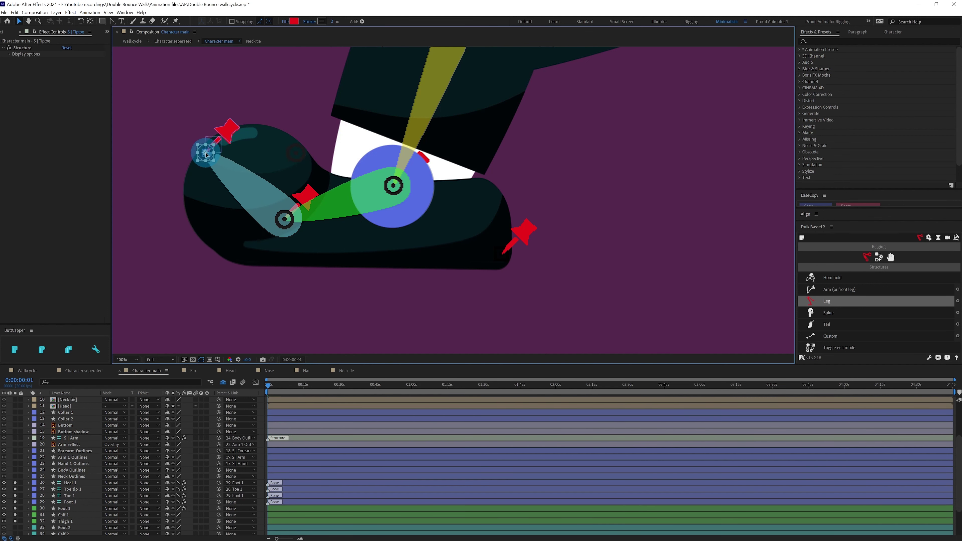
click(502, 255)
scroll(502, 256, down, 3)
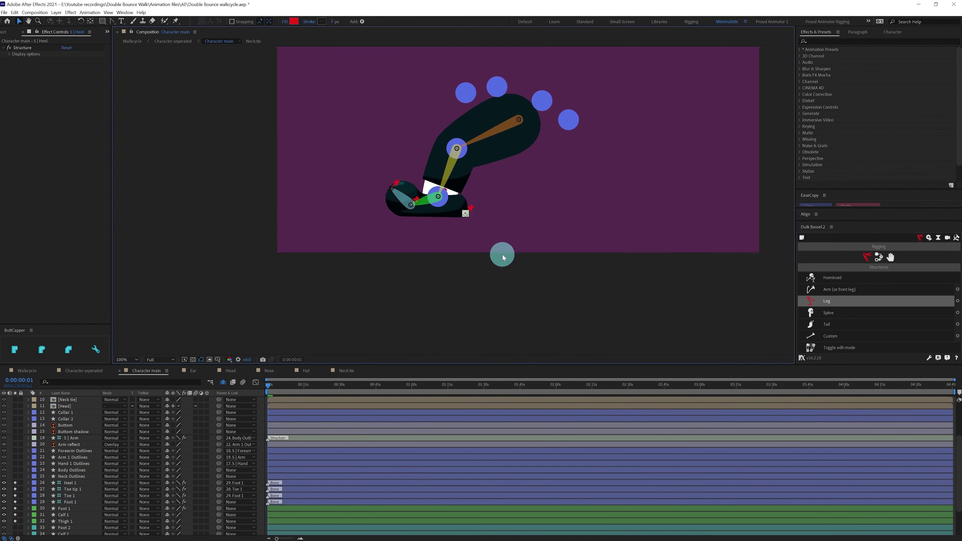
Step: Move the six leg structure layers, S | Heel to S | Thigh, directly above the Heel 1 bone in the layer stack
scroll(94, 462, up, 3)
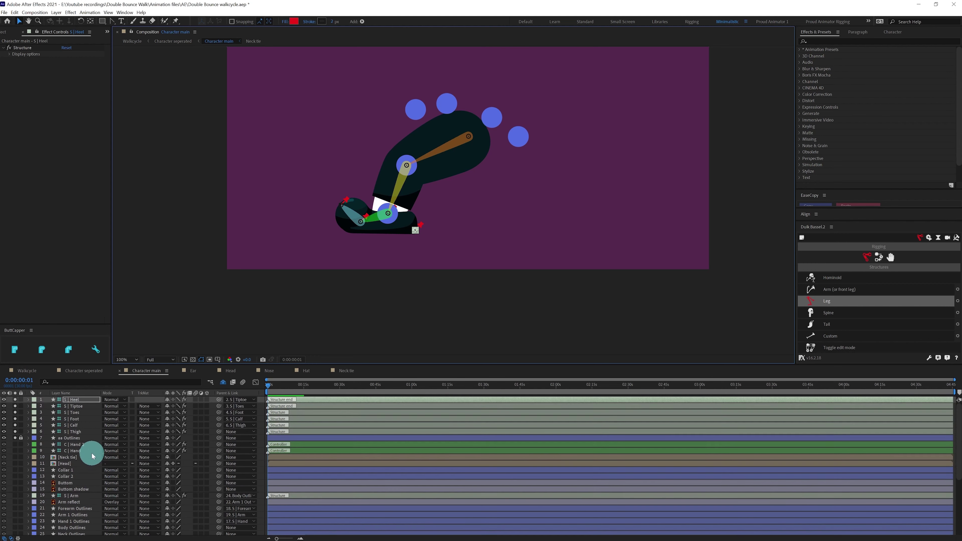
shift+click(76, 432)
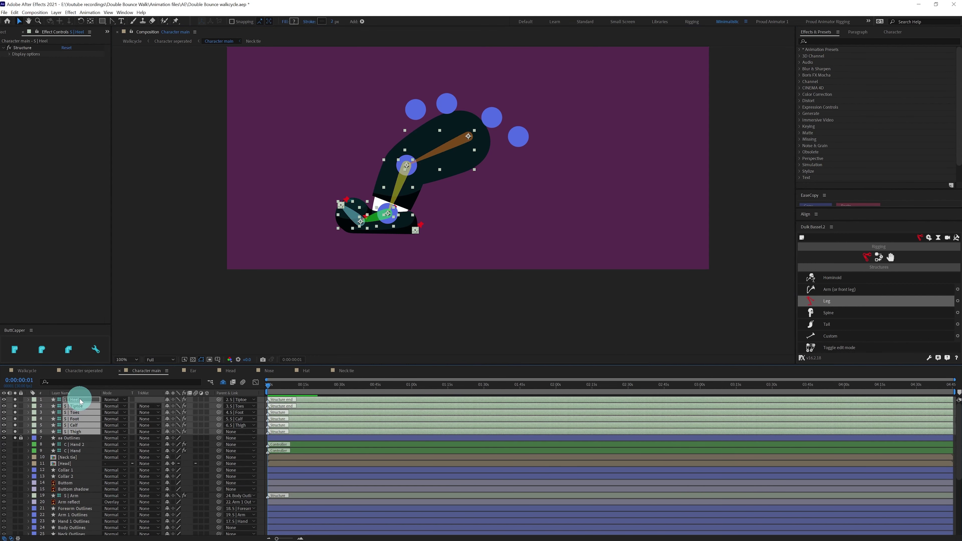
shift+click(78, 432)
drag(83, 441, 87, 528)
scroll(123, 500, down, 5)
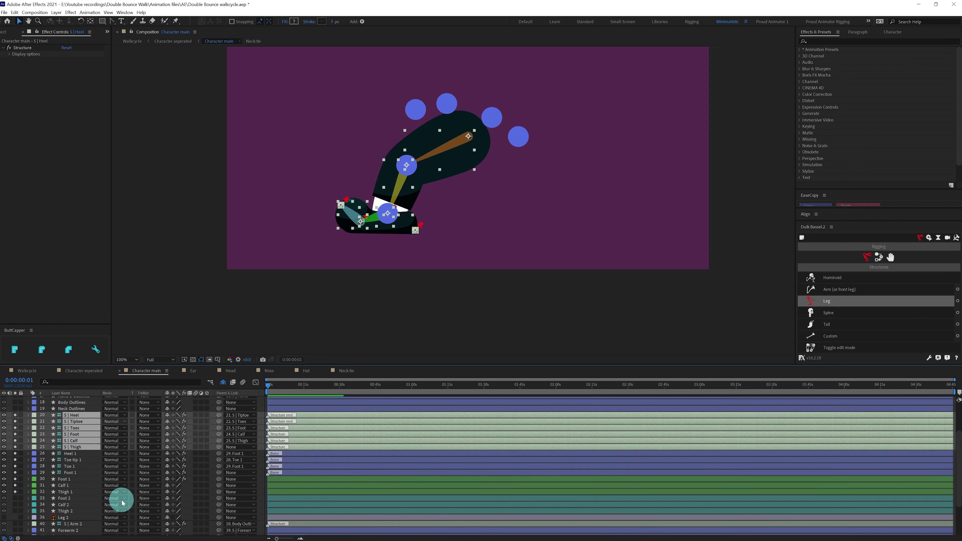
Step: Parent the Foot 1 bone to S | Foot, Calf 1 to S | Calf, and Thigh 1 to S | Thigh
click(75, 473)
drag(81, 441, 79, 434)
click(75, 482)
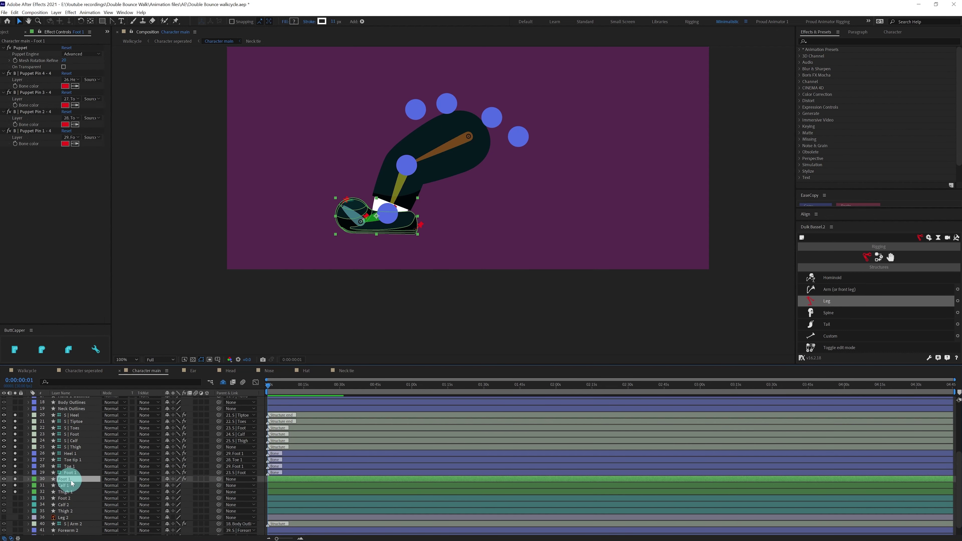
click(73, 488)
drag(218, 485, 83, 441)
click(70, 492)
drag(218, 491, 76, 447)
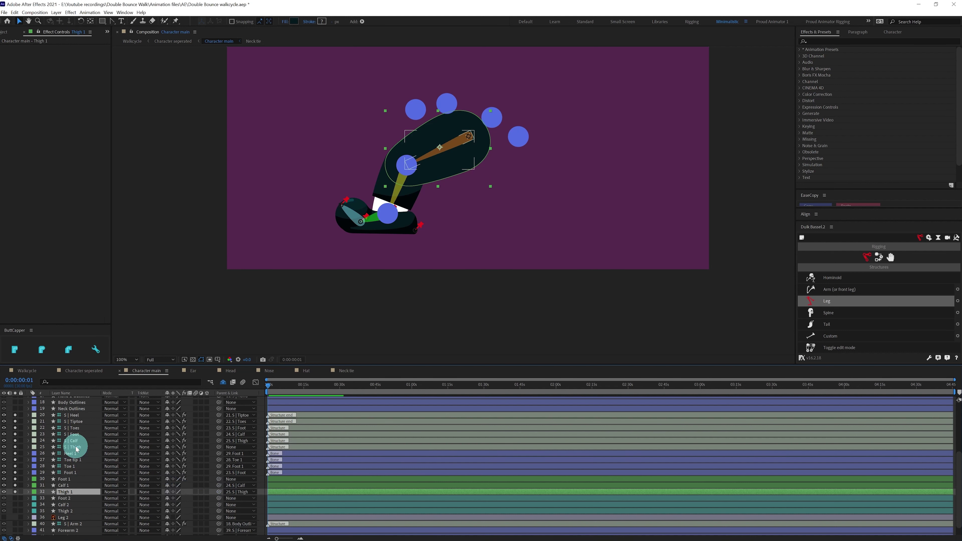
Step: Apply Duik's Auto-rig & IK to the six leg structures from S | Thigh to S | Heel
click(80, 461)
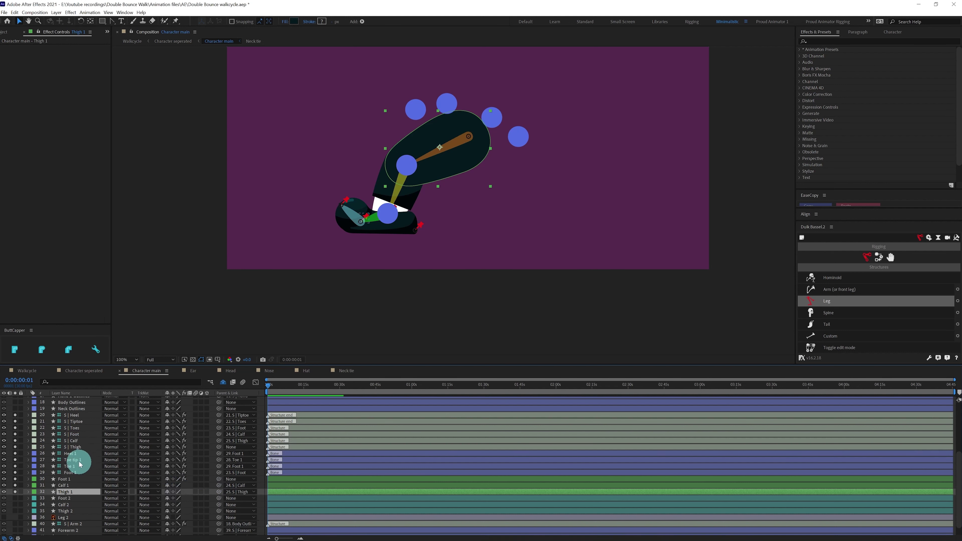
click(76, 448)
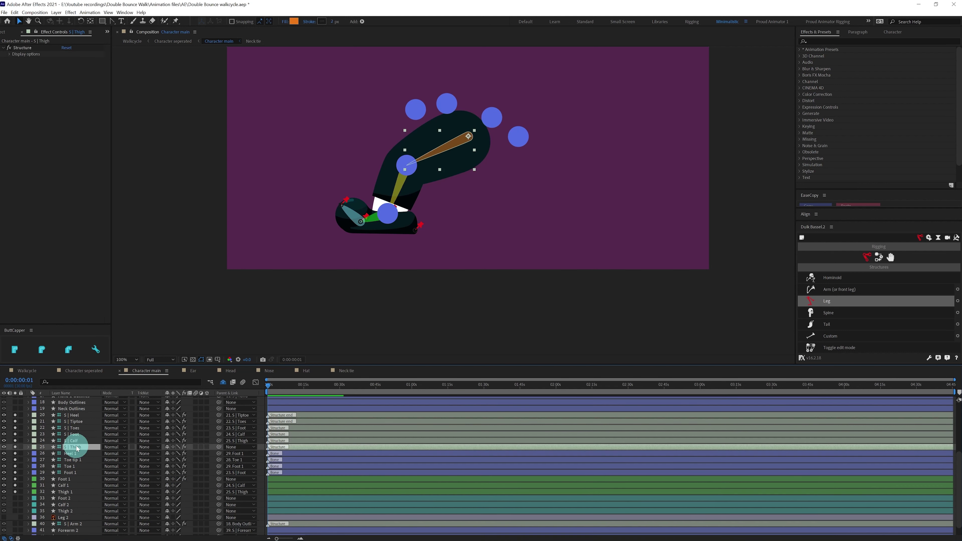
shift+click(76, 417)
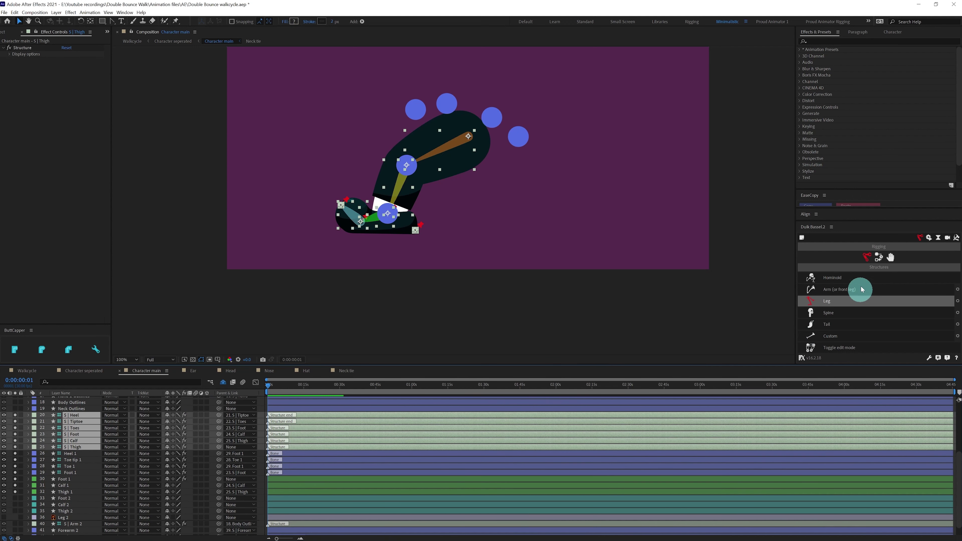
click(879, 257)
click(844, 278)
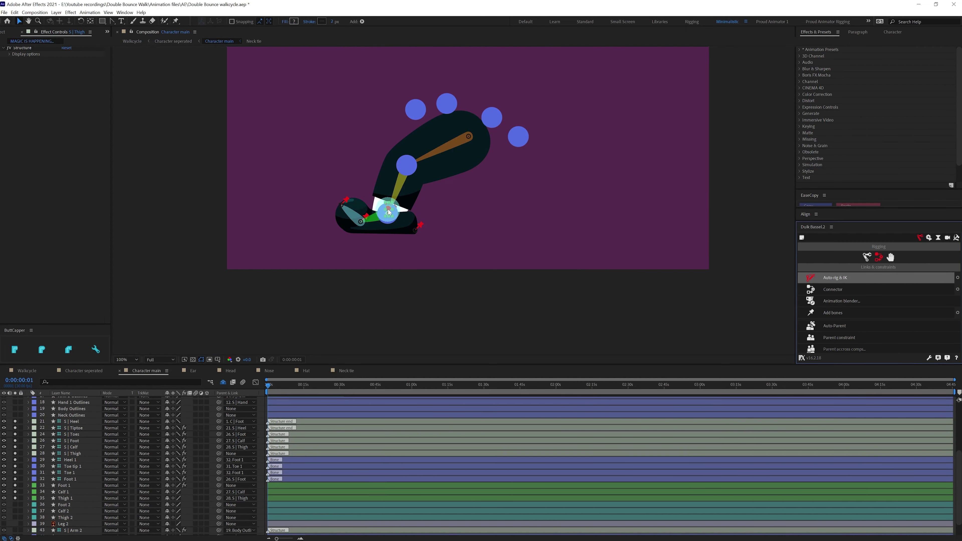
Step: Test the leg's IK by moving the foot controller towards the thigh, and undo the move
drag(388, 210, 469, 195)
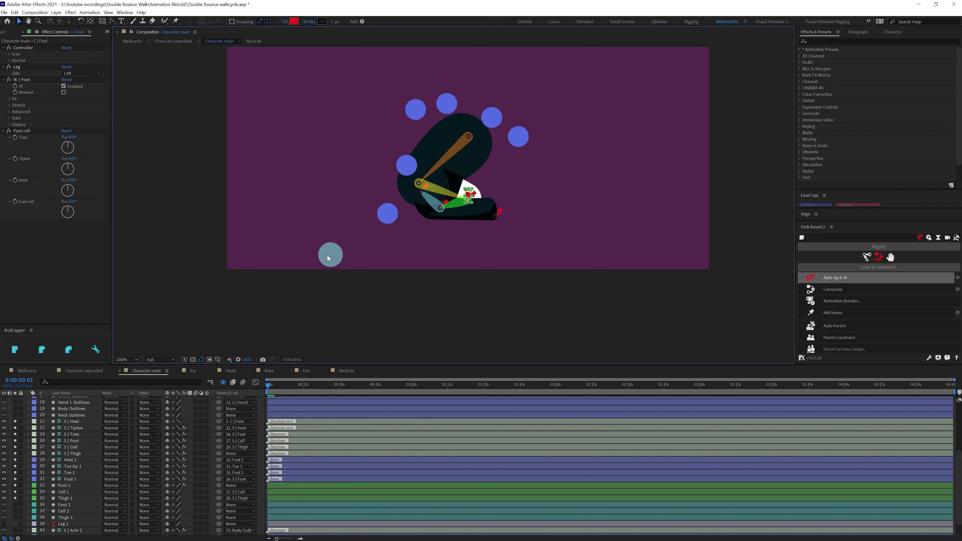
key(ctrl+z)
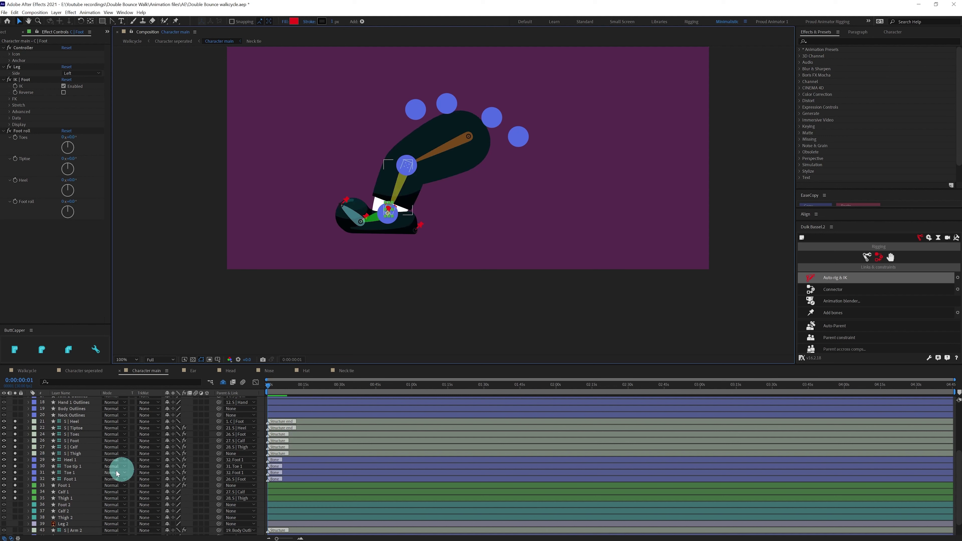
click(75, 468)
click(69, 441)
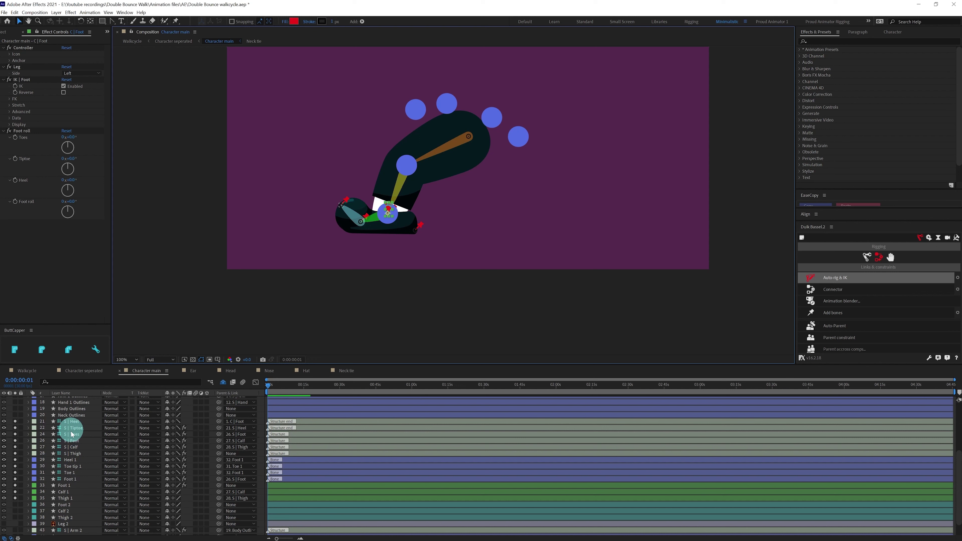
click(72, 480)
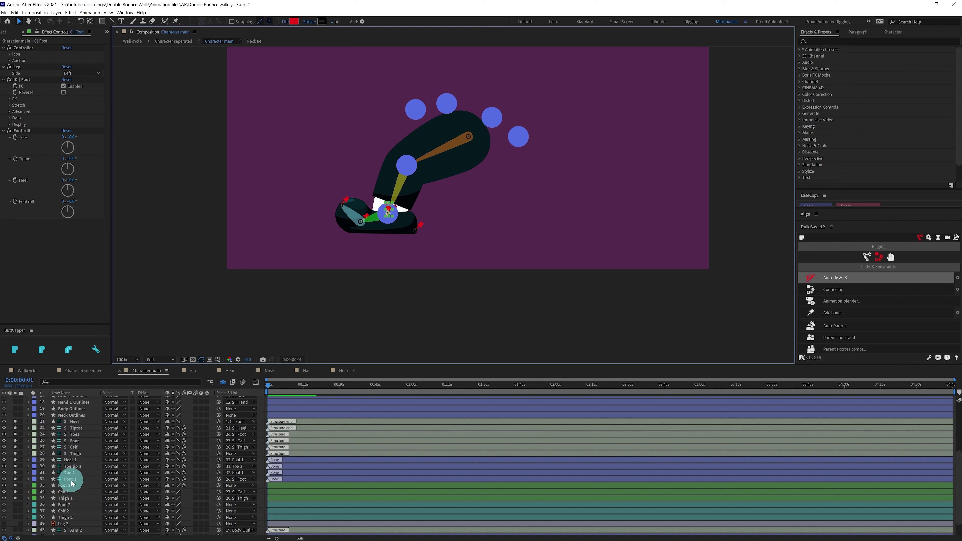
Step: Create a second Duik leg structure from the selected S | Thigh, Calf, Foot, Toes, Tiptoe and Heel layers
click(76, 455)
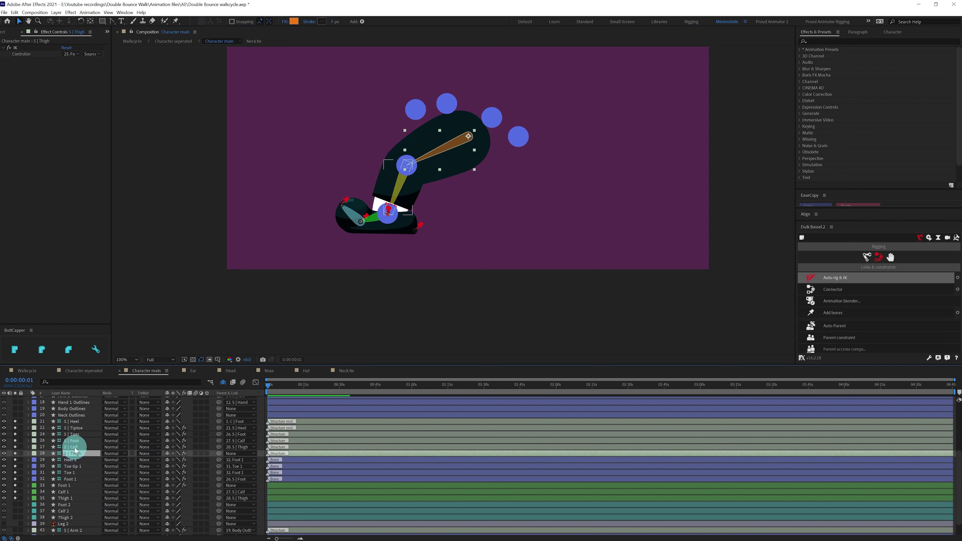
ctrl+click(73, 448)
ctrl+click(76, 440)
ctrl+click(77, 434)
ctrl+click(79, 428)
ctrl+click(80, 422)
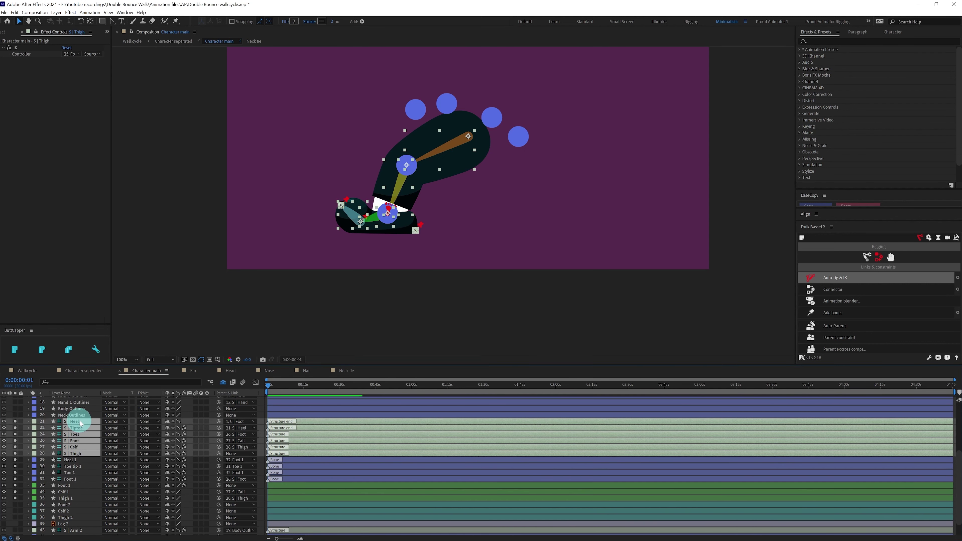
click(866, 257)
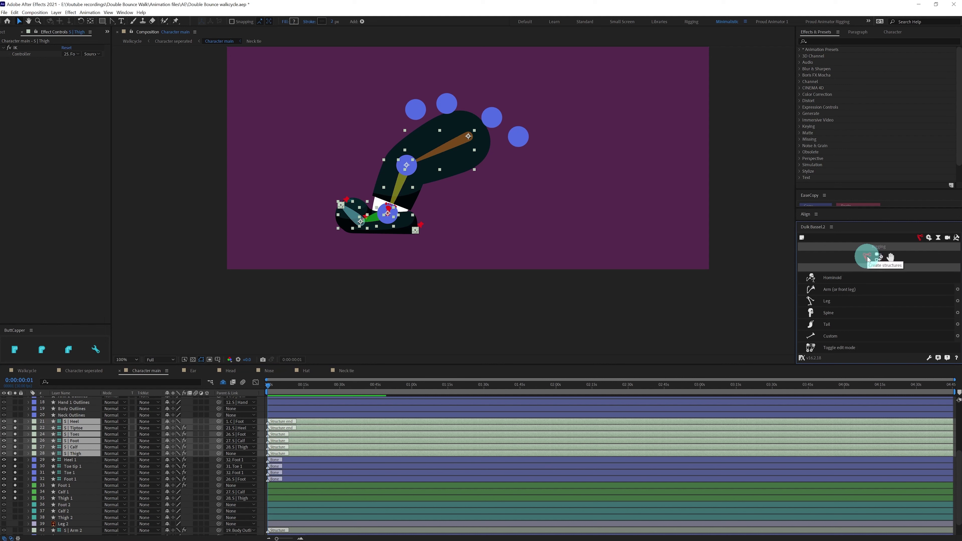
click(837, 302)
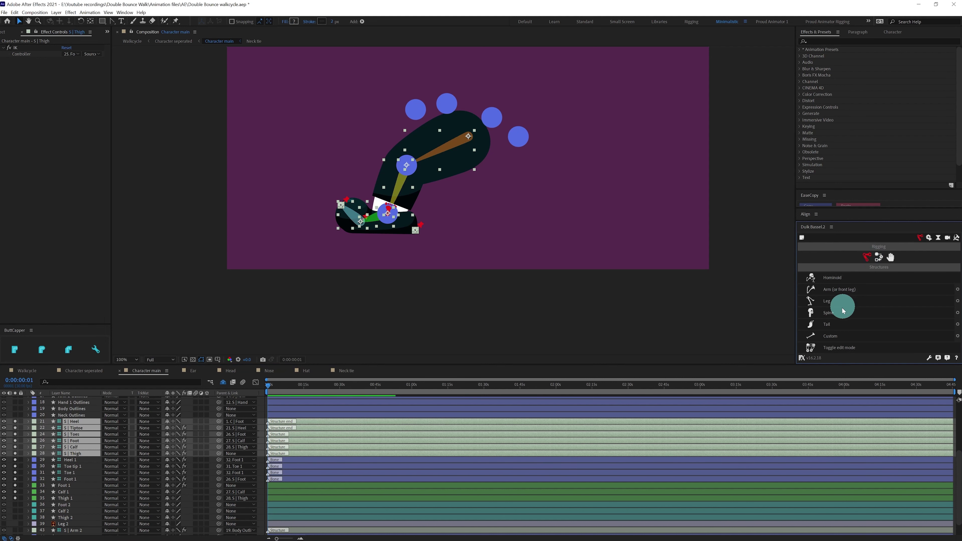
click(827, 302)
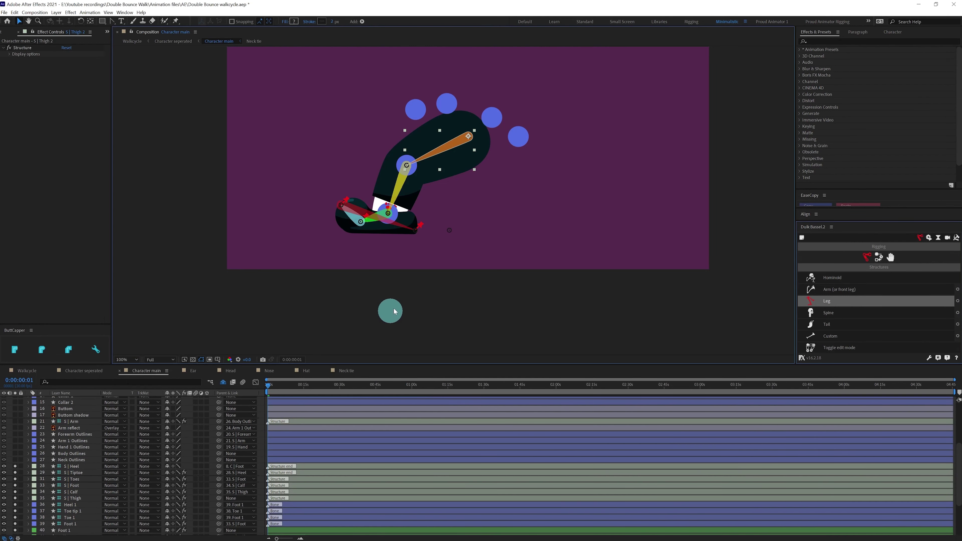
Step: Move the new structure layers, S | Heel 2 to S | Thigh 2, directly above Foot 2 in the layer stack
scroll(85, 434, up, 4)
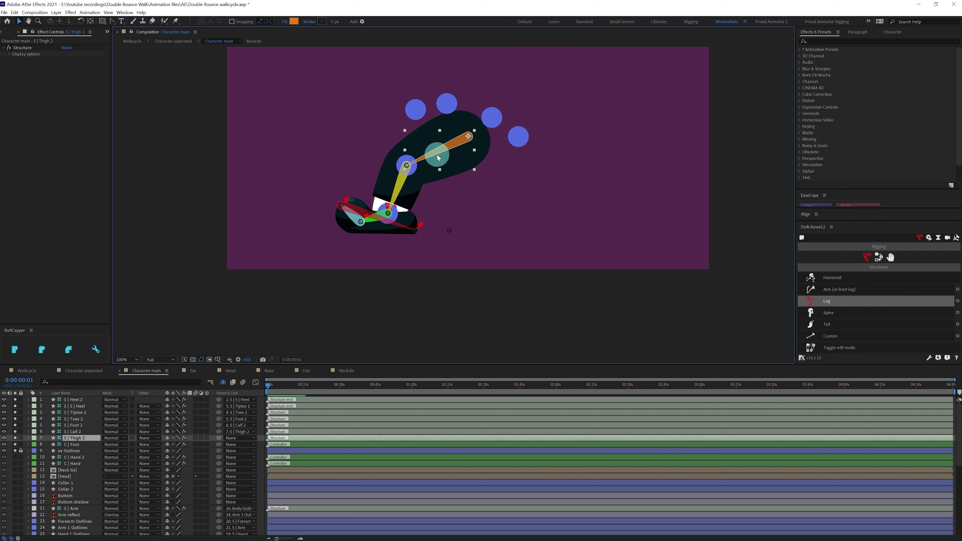
shift+click(76, 400)
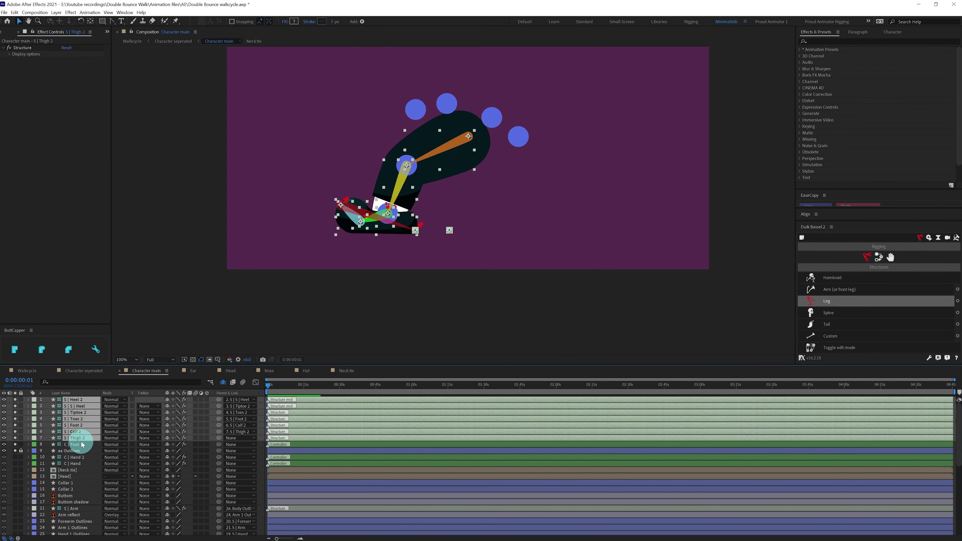
drag(87, 439, 90, 499)
Step: Turn off solo for the first leg's layers, keeping the second leg's structures and Foot 2, Calf 2 and Thigh 2 soloed
shift+click(79, 499)
scroll(30, 483, up, 1)
scroll(34, 461, up, 1)
drag(15, 473, 15, 394)
scroll(84, 483, down, 3)
click(82, 480)
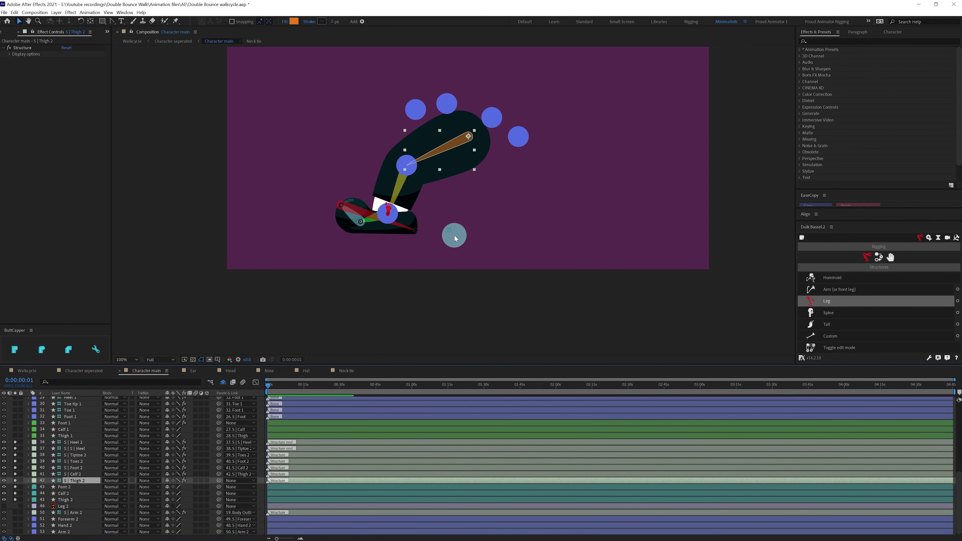
Step: Add puppet pins to the Foot 2 layer at the ankle, toe joint, toe tip and heel
scroll(455, 235, up, 1)
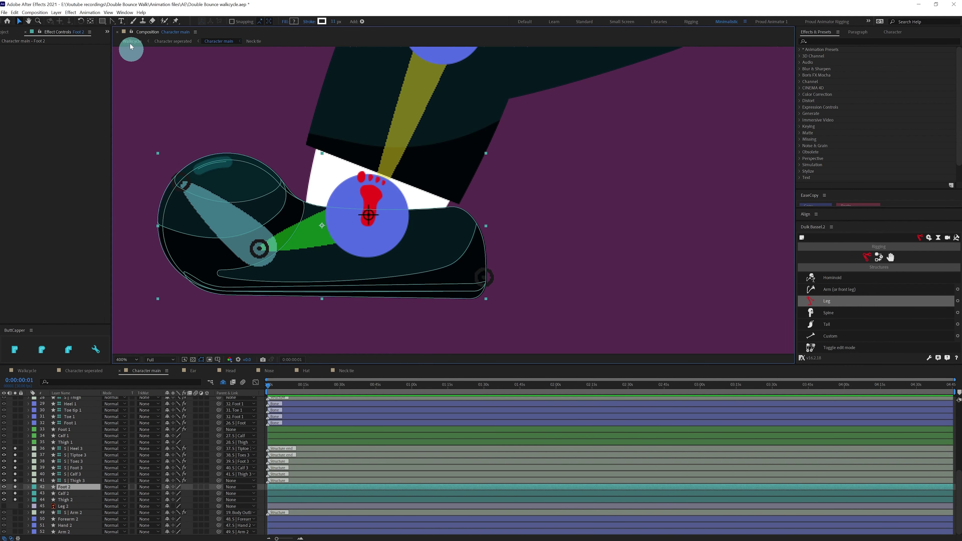
click(176, 21)
click(368, 215)
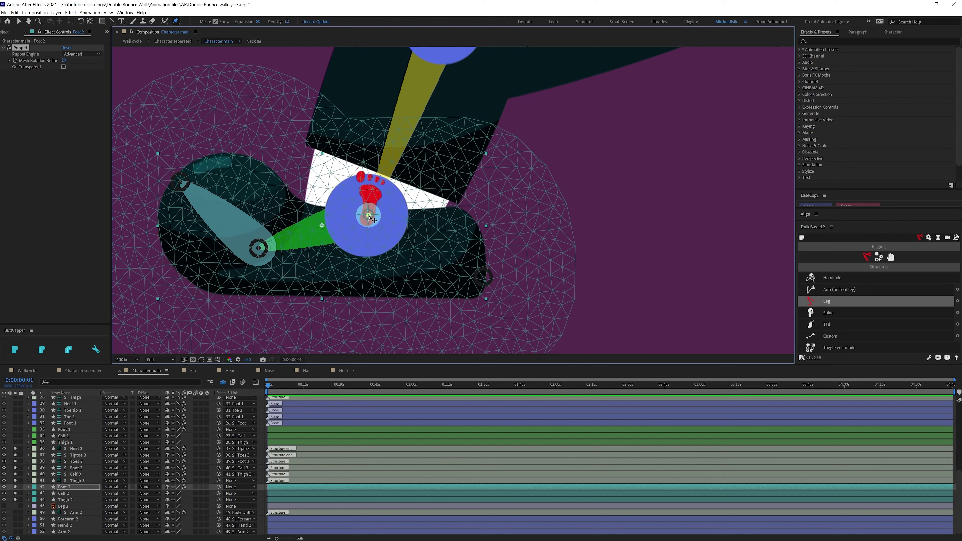
click(259, 248)
click(179, 181)
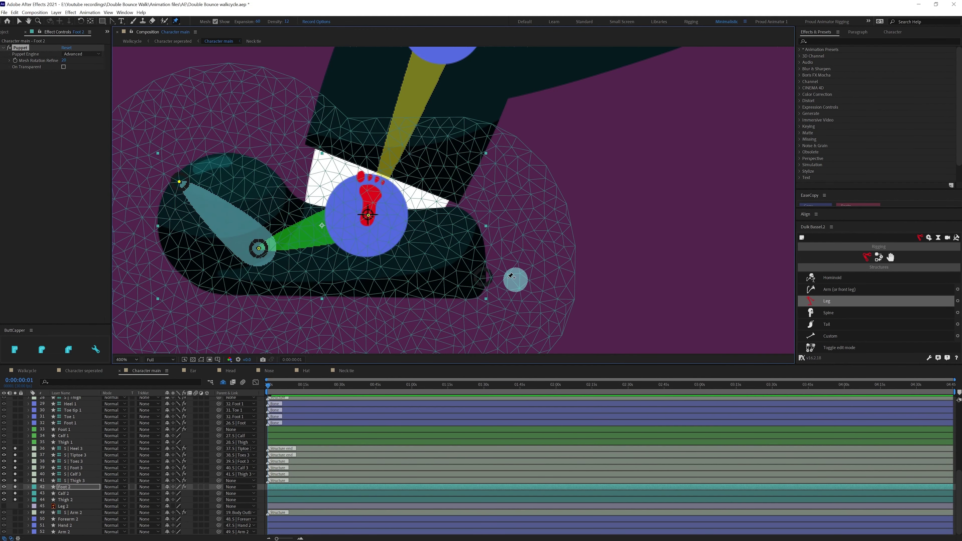
click(484, 276)
Step: Select Foot 2's Puppet effect and add Duik bones to its pins
click(28, 487)
click(35, 500)
click(53, 501)
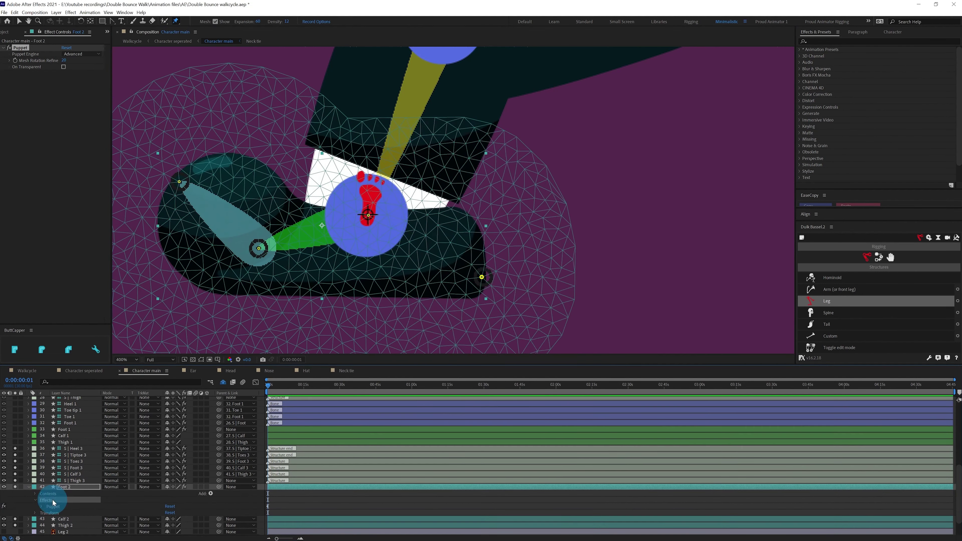
click(53, 506)
click(877, 257)
click(828, 313)
Step: Name the new bones Foot 2, Toe 2, Toe tip and Heel, parenting Toe tip to Toe 2, and Toe 2 and Heel to Foot 2
click(70, 506)
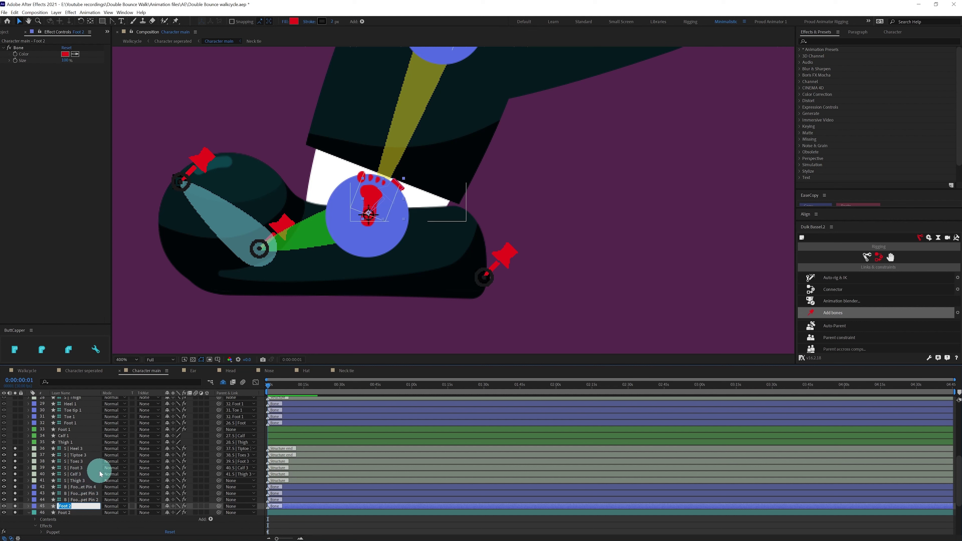
click(80, 500)
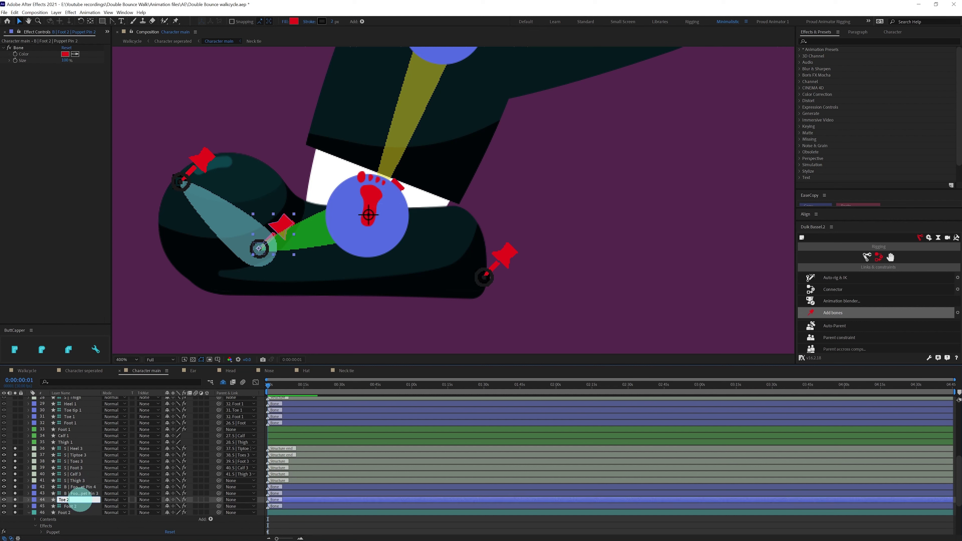
click(76, 506)
click(85, 505)
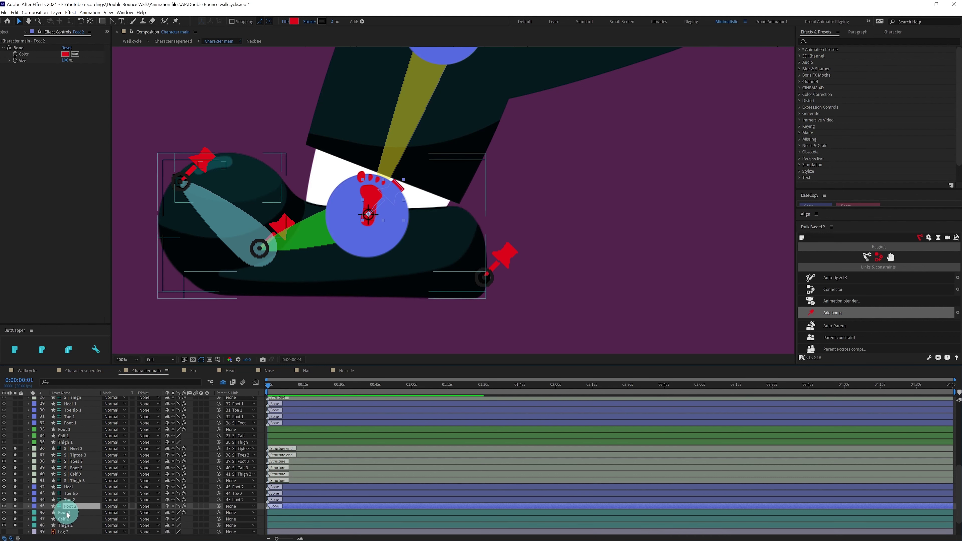
Step: Parent the Foot 2 bone to S | Foot 3, Calf 2 to S | Calf 3, and Thigh 2 to S | Thigh 3
click(72, 507)
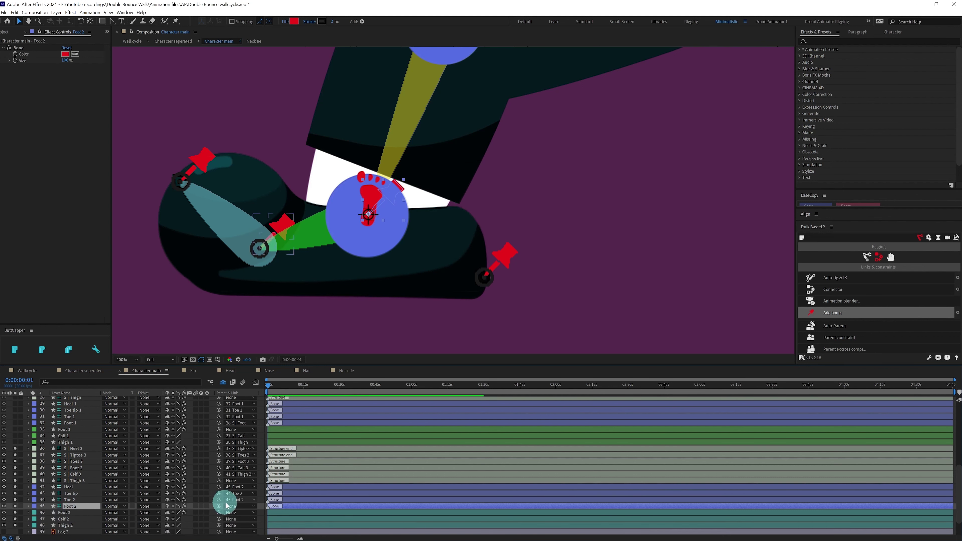
mouse_move(81, 482)
mouse_down()
mouse_move(78, 467)
mouse_move(81, 491)
mouse_move(81, 467)
mouse_up()
click(95, 513)
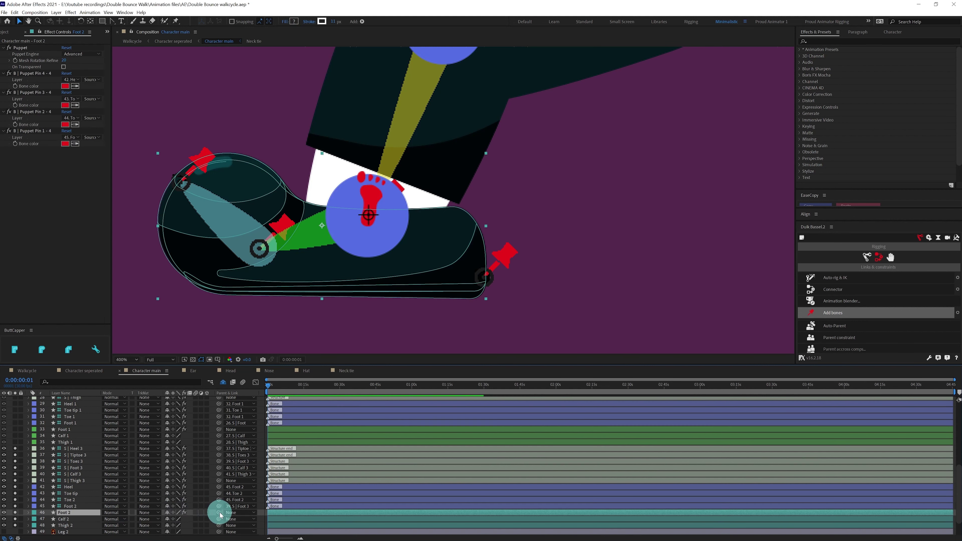
click(75, 519)
drag(219, 518, 53, 473)
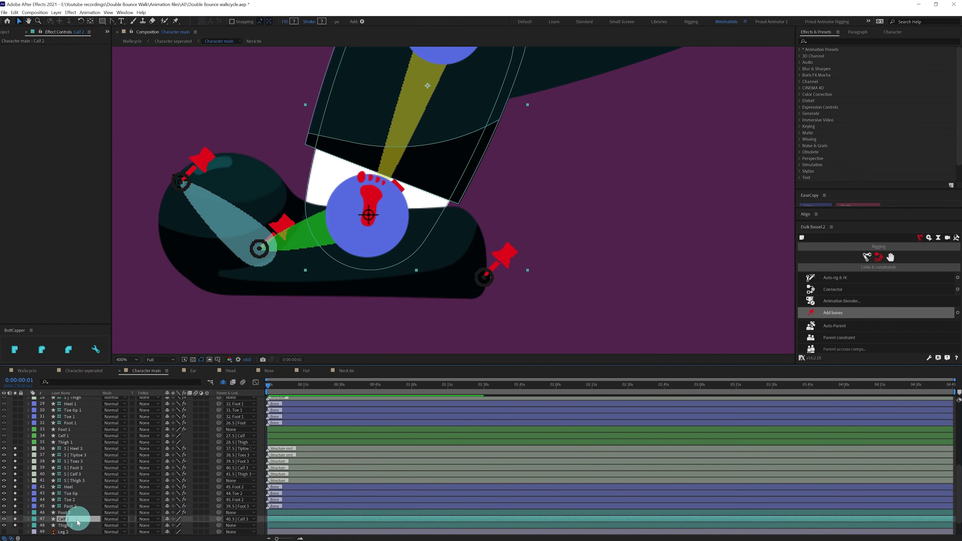
click(78, 523)
drag(218, 525, 75, 481)
Step: Run Auto-rig & IK on the structure layers from S | Thigh 3 to S | Heel 3
click(75, 480)
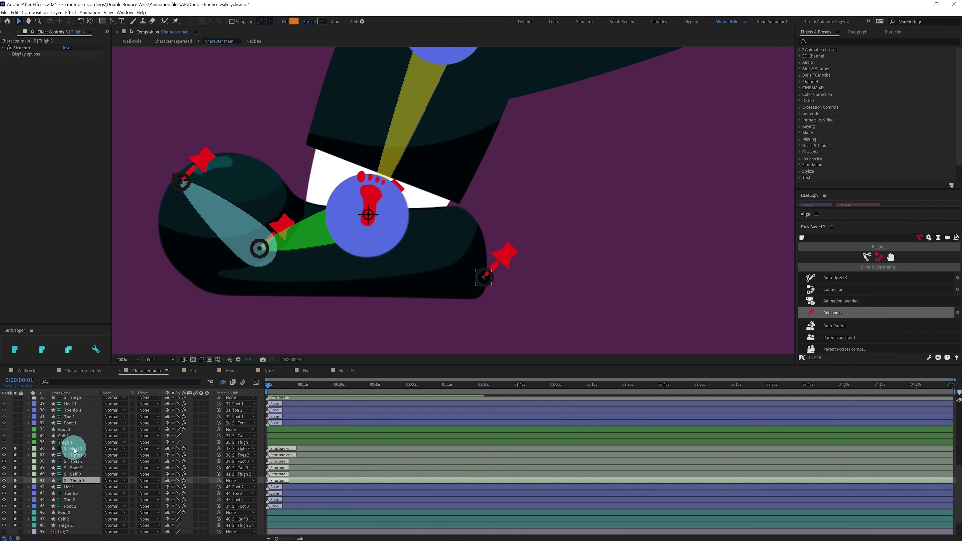
shift+click(74, 449)
click(839, 277)
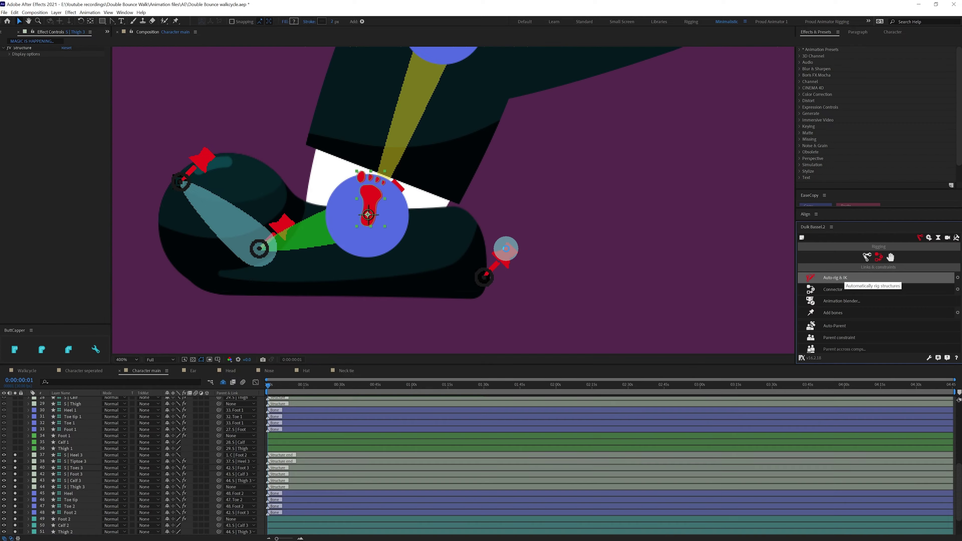
Step: Test the second leg's IK by moving its foot controller up towards the thigh, and undo the move
scroll(419, 208, down, 1)
drag(413, 201, 435, 184)
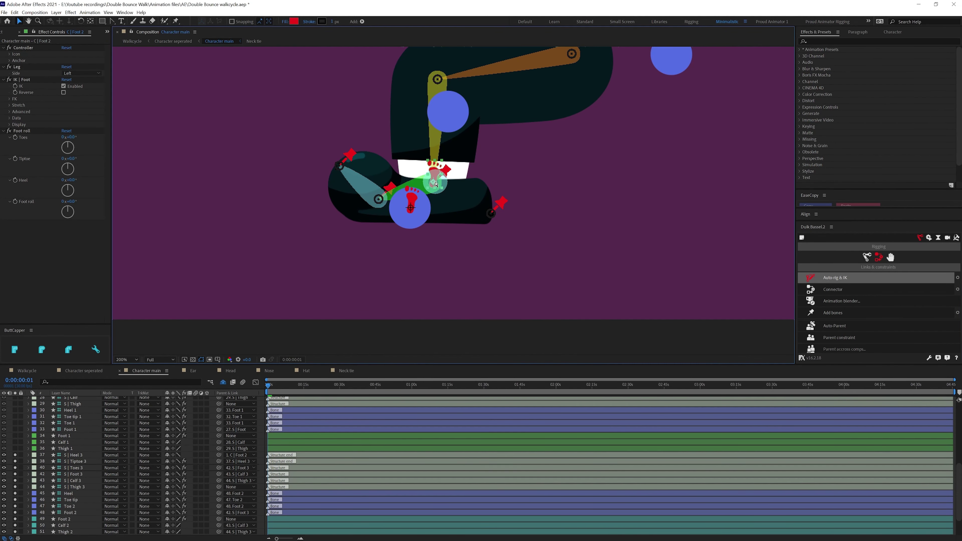
key(ctrl+z)
Step: Turn off solo for the second leg's structures, bones and artwork and for the aa Outlines layer
scroll(73, 487, up, 2)
scroll(73, 488, down, 3)
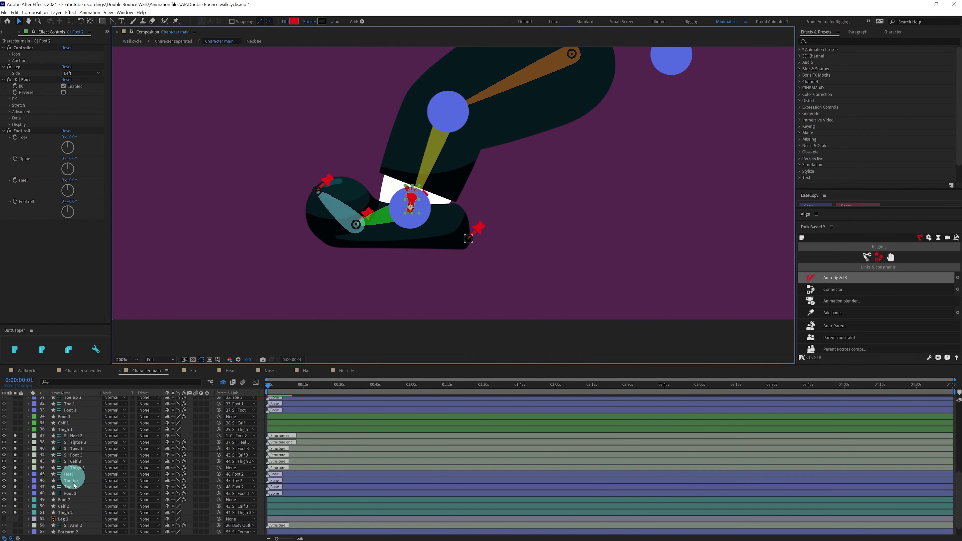
click(69, 435)
shift+click(66, 513)
click(14, 513)
scroll(113, 468, up, 6)
click(16, 412)
Step: Unlock the aa Outlines guide layer and delete it
key(comma)
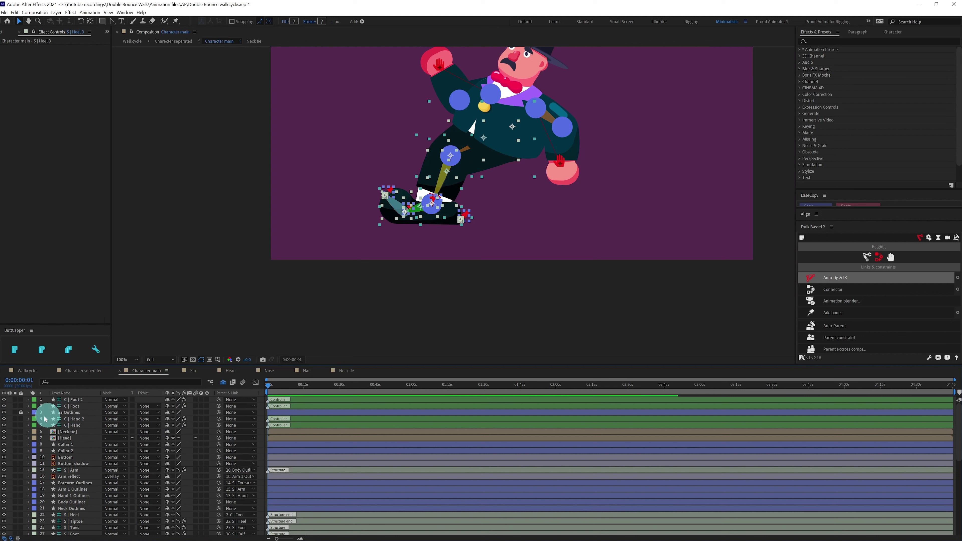
click(62, 413)
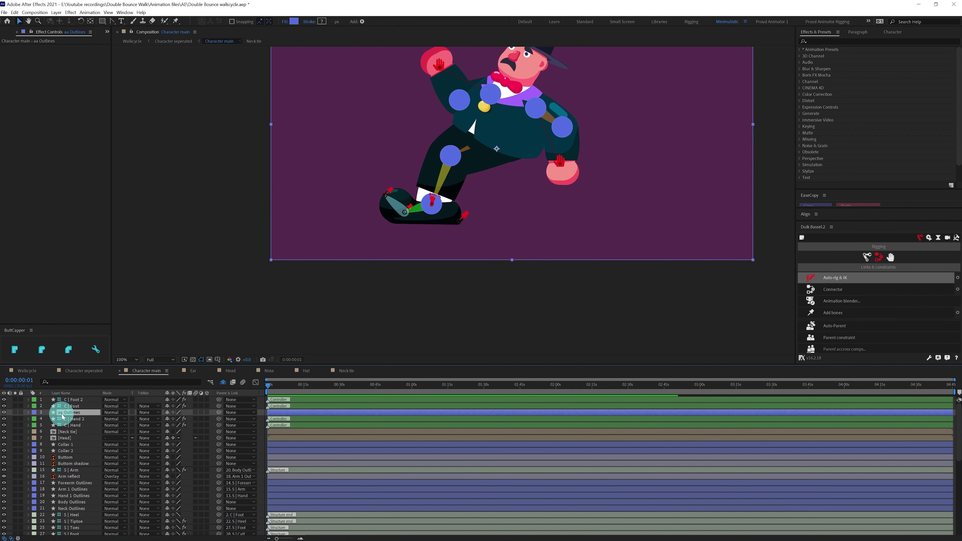
key(Delete)
Step: Parent S | Thigh and S | Thigh 3 to Body Outlines, and test the link by nudging the body
scroll(100, 478, down, 7)
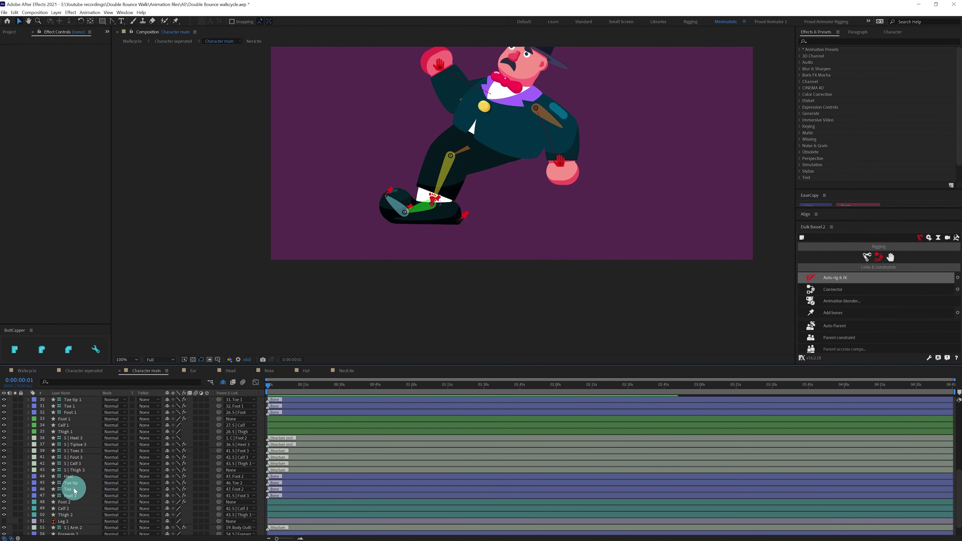
click(75, 469)
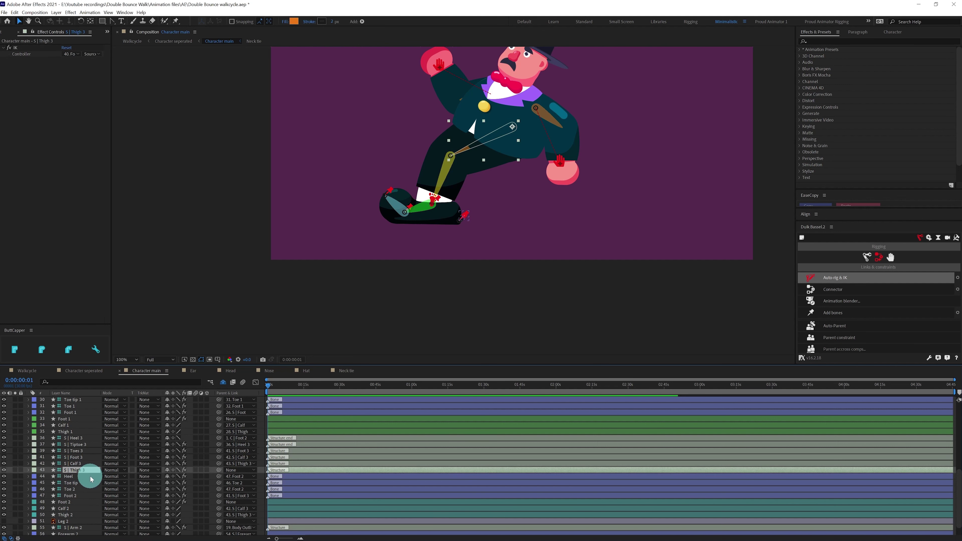
scroll(91, 504, down, 2)
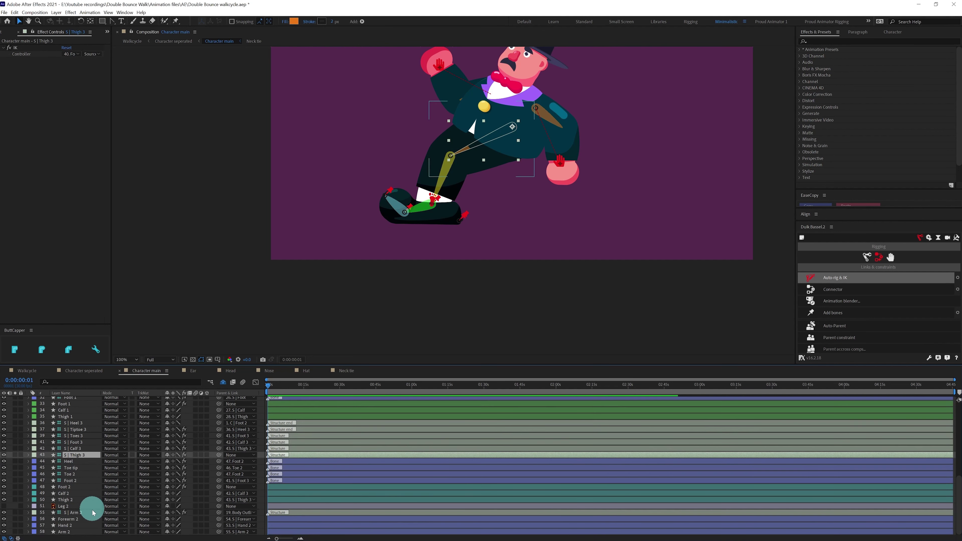
scroll(70, 492, up, 4)
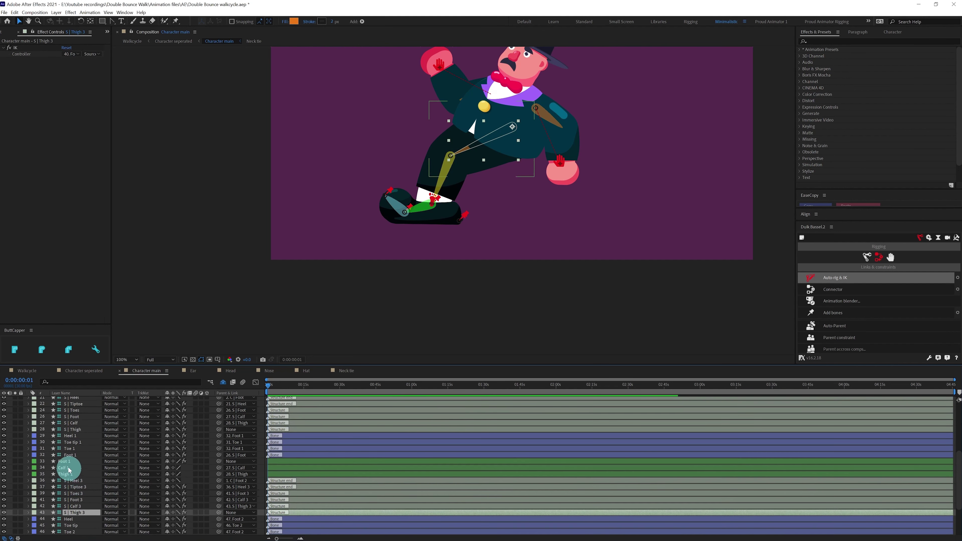
ctrl+click(77, 429)
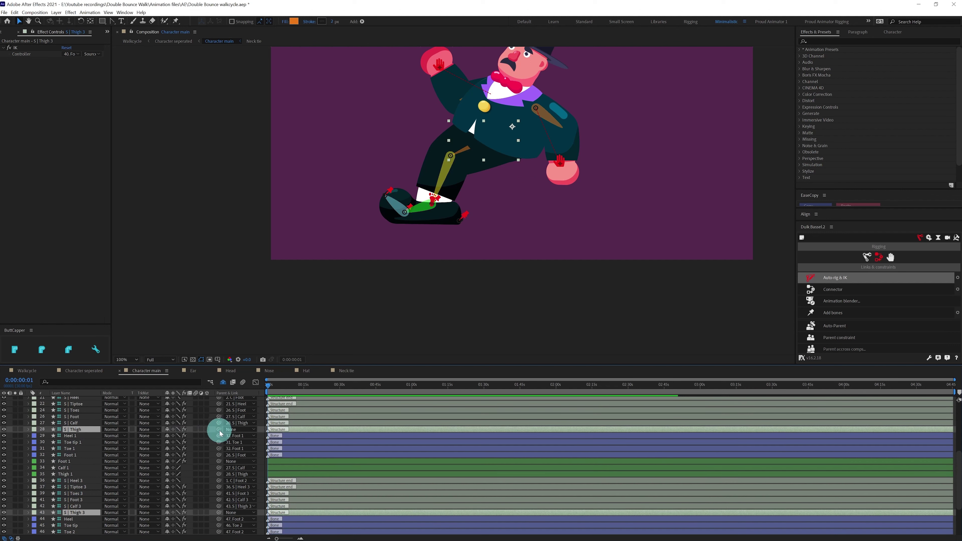
scroll(220, 431, up, 4)
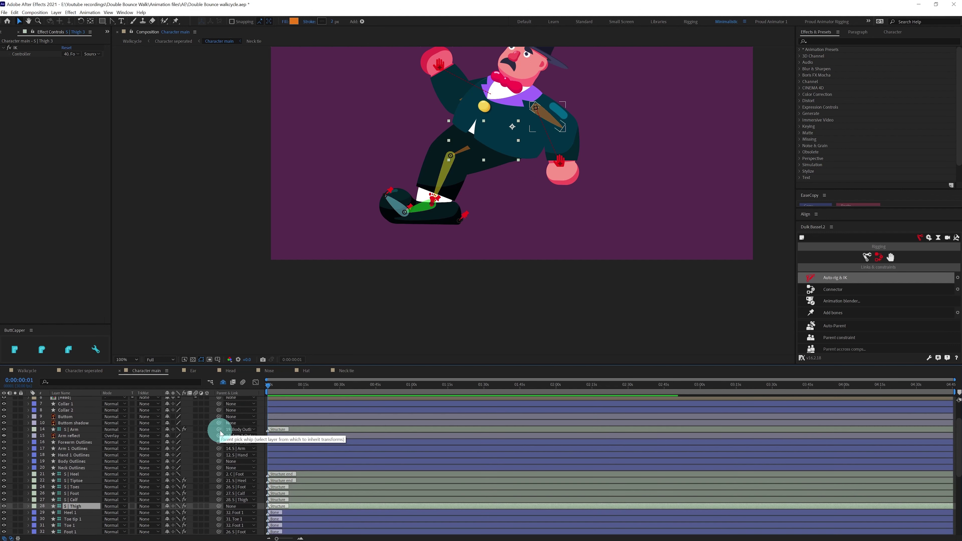
drag(219, 508, 77, 462)
mouse_move(497, 133)
mouse_down()
mouse_move(499, 145)
mouse_move(487, 147)
mouse_move(485, 136)
mouse_move(504, 135)
mouse_up()
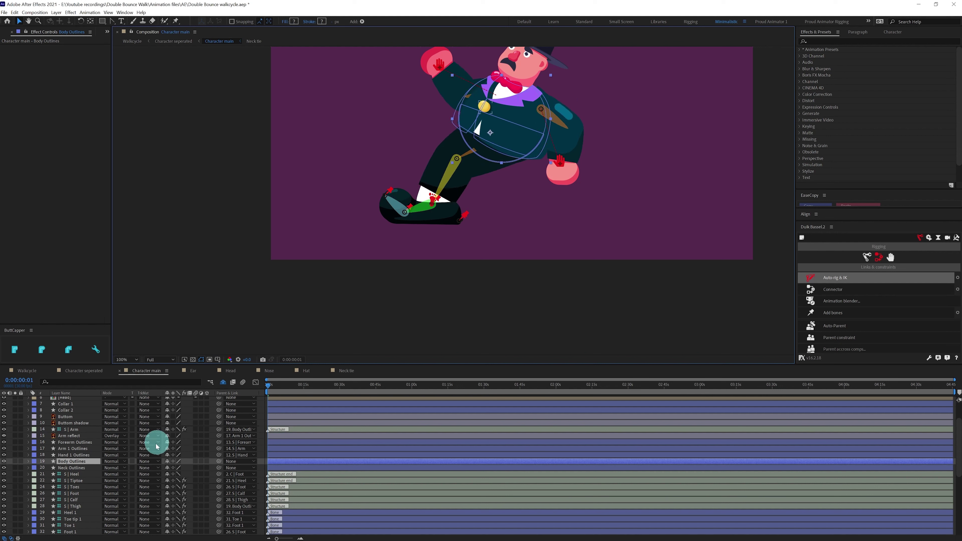
Step: Hide both legs' structure layers from calf to heel and make them shy, leaving S | Thigh and S | Thigh 3 listed
scroll(157, 445, down, 2)
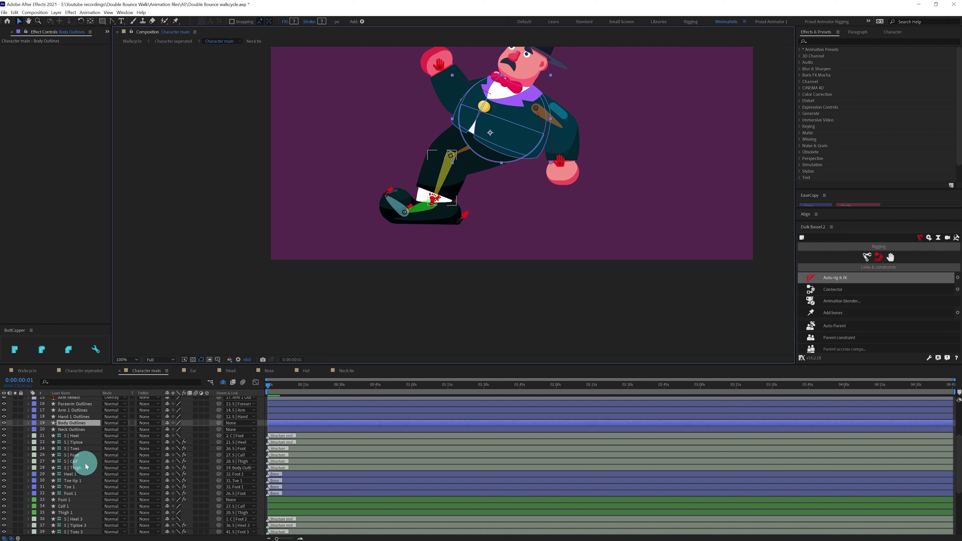
click(70, 461)
shift+click(71, 436)
click(4, 435)
click(167, 435)
click(81, 487)
shift+click(78, 512)
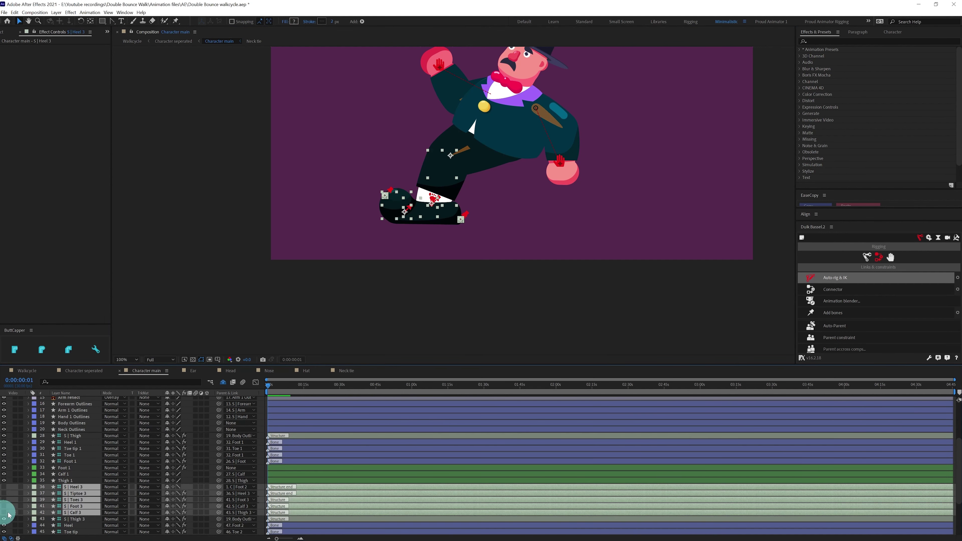
click(4, 512)
click(167, 487)
Step: Hide the second foot's Heel and Toe tip bones and make them shy, and hide the Foot 2 bone
click(79, 487)
click(76, 494)
shift+click(77, 500)
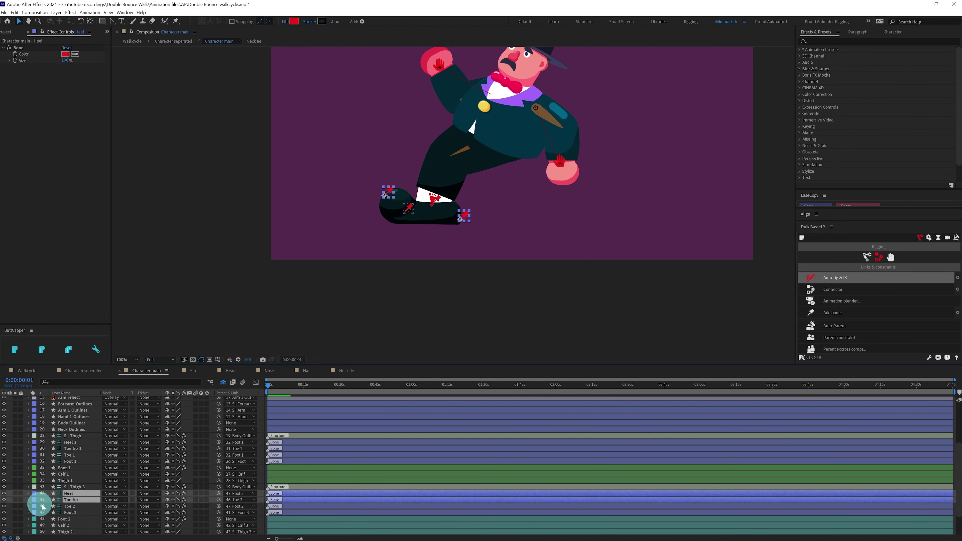
click(3, 498)
click(167, 494)
click(76, 500)
Step: Reveal the rotation property of the Toe 2 bone
click(75, 493)
key(r)
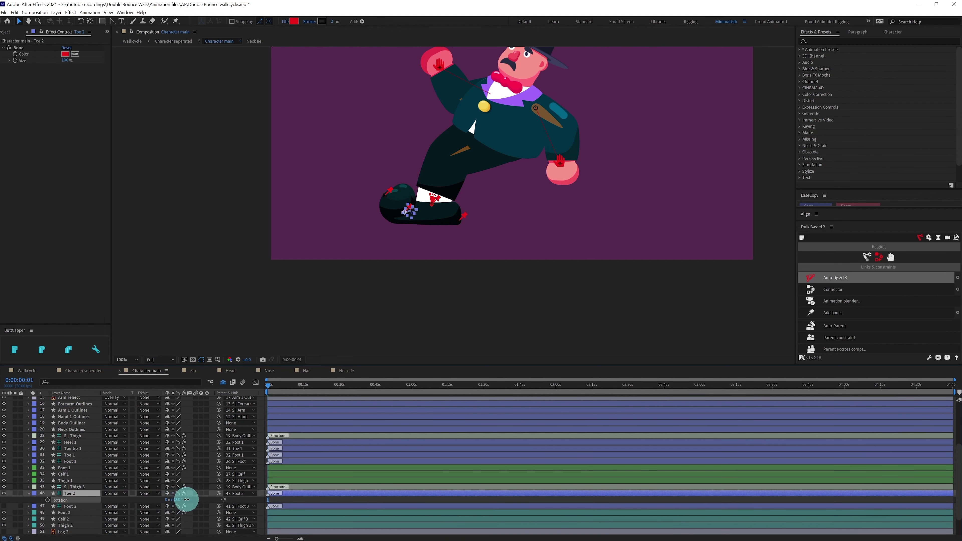
click(135, 502)
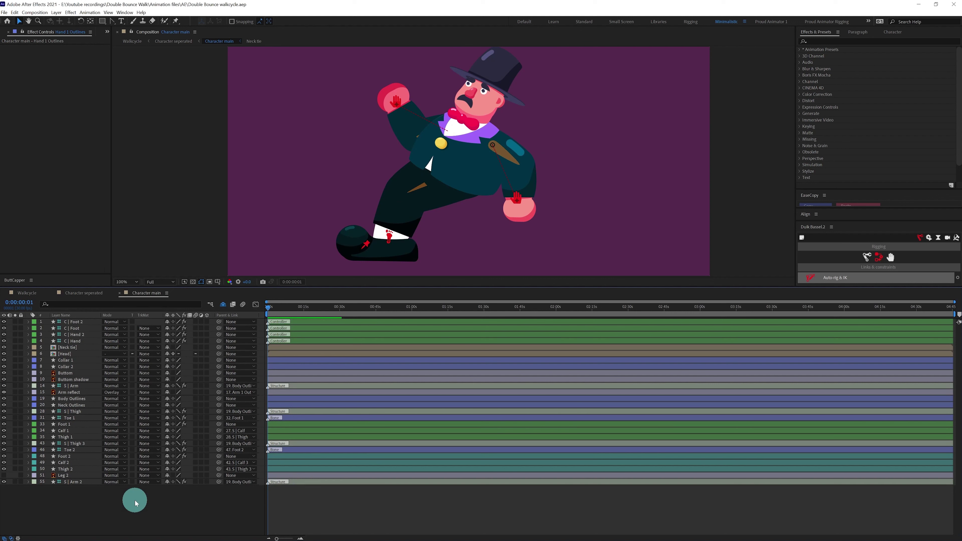
Step: Parent Collar 1 and Collar 2 to Body Outlines, and the Head layer to Neck Outlines
click(67, 367)
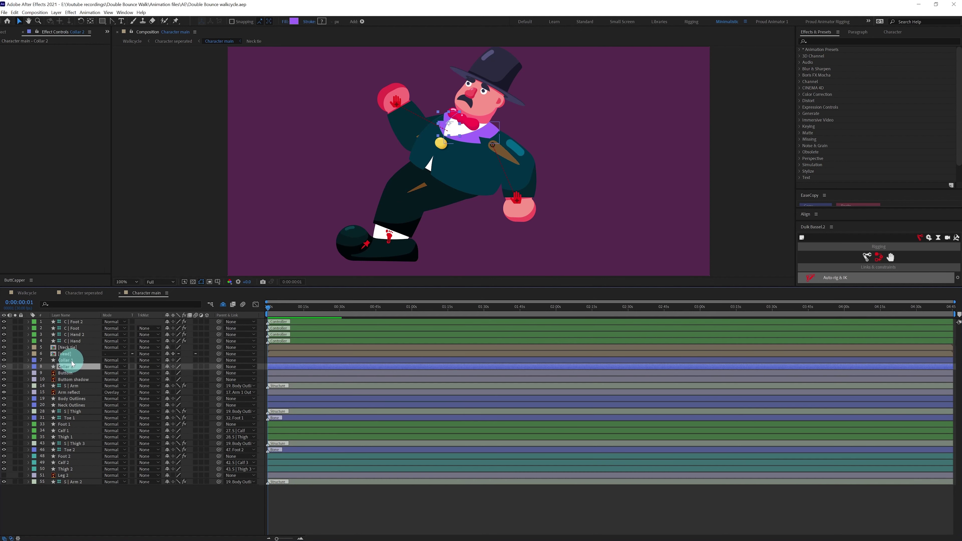
shift+click(70, 360)
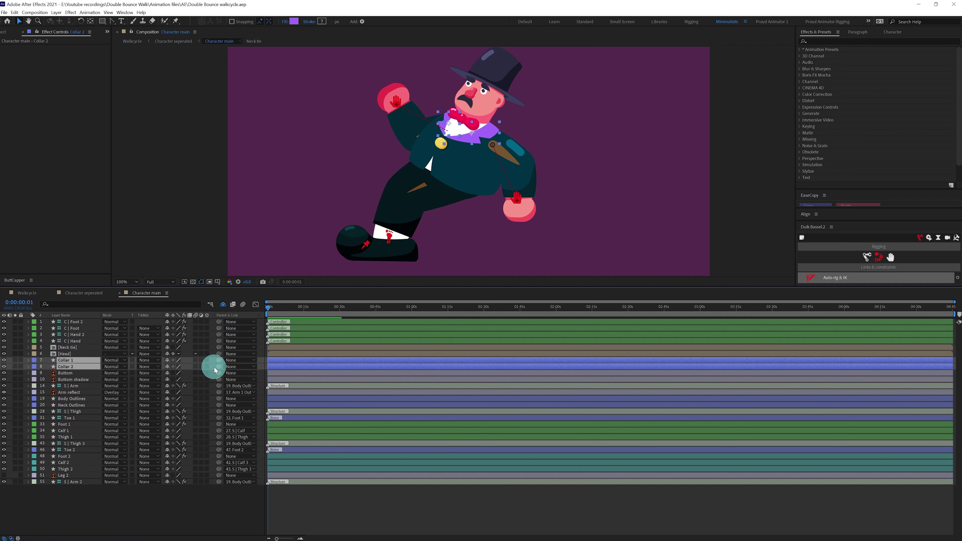
drag(219, 367, 72, 399)
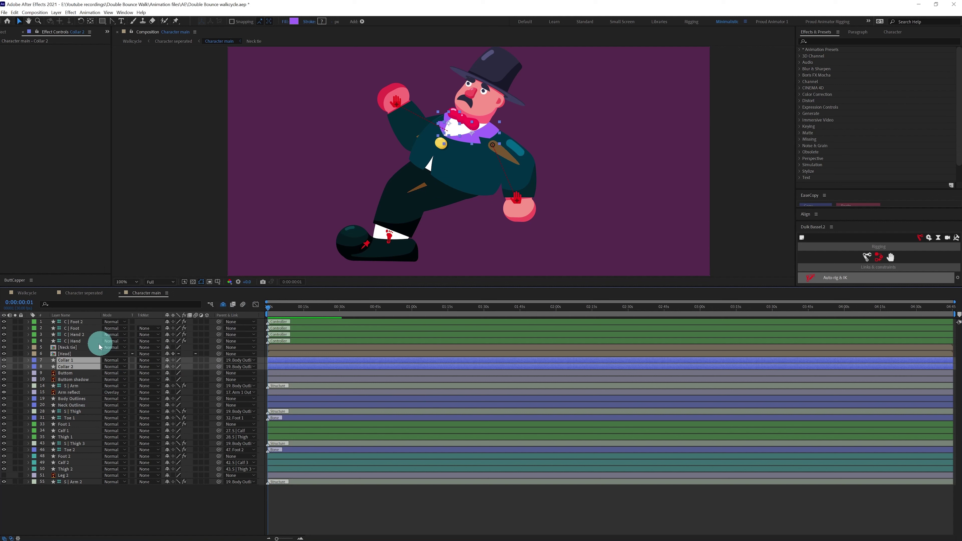
click(65, 353)
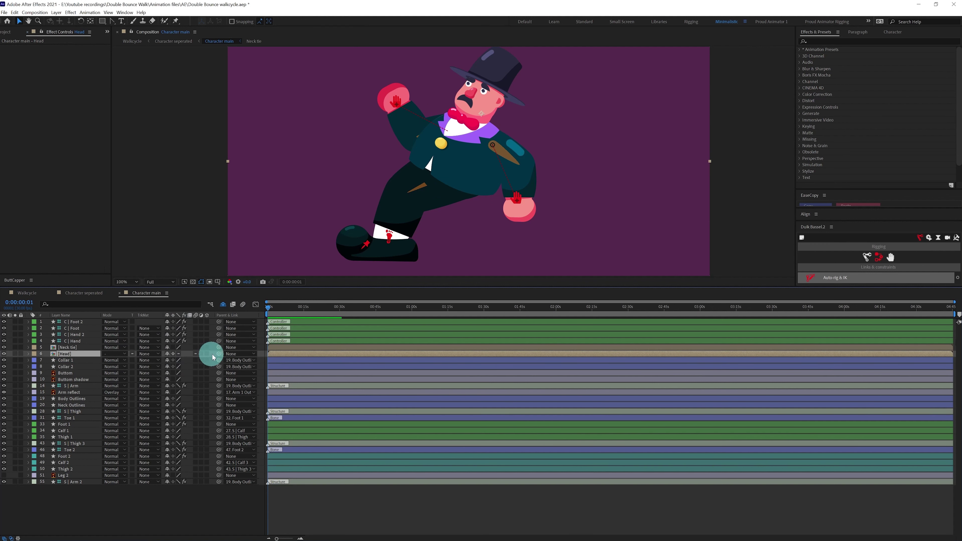
drag(218, 353, 65, 404)
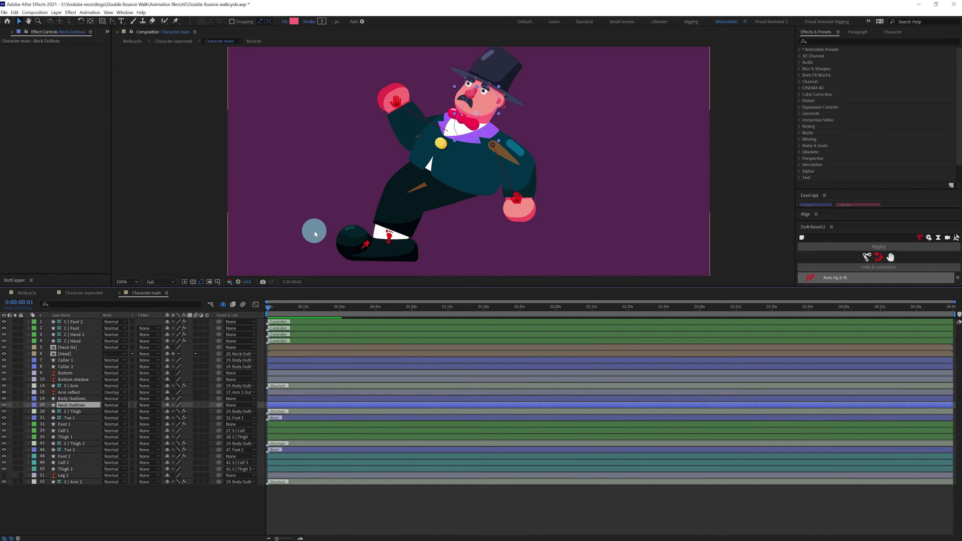
Step: Move the Neck Outlines anchor point down to the base of the neck, and parent the layer to Body Outlines
key(y)
drag(474, 115, 472, 126)
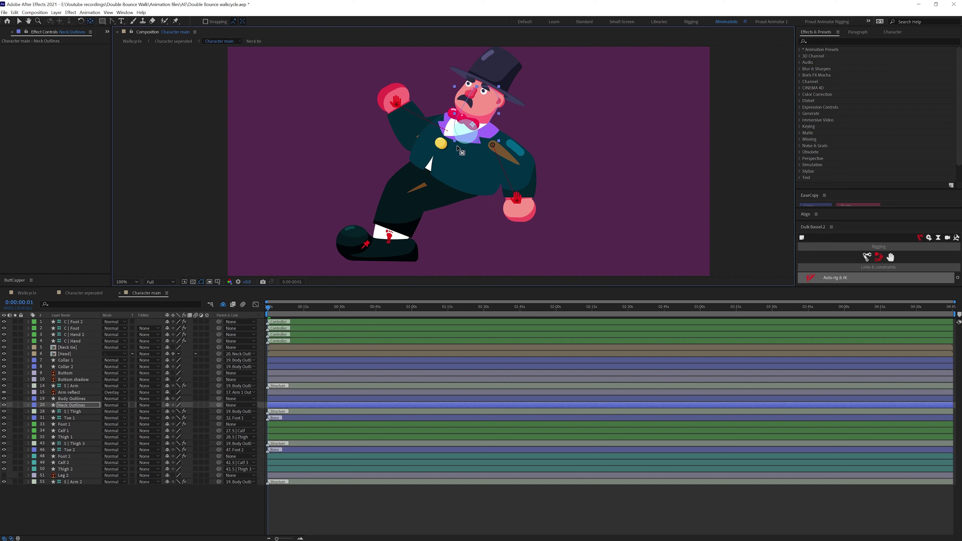
drag(220, 407, 72, 398)
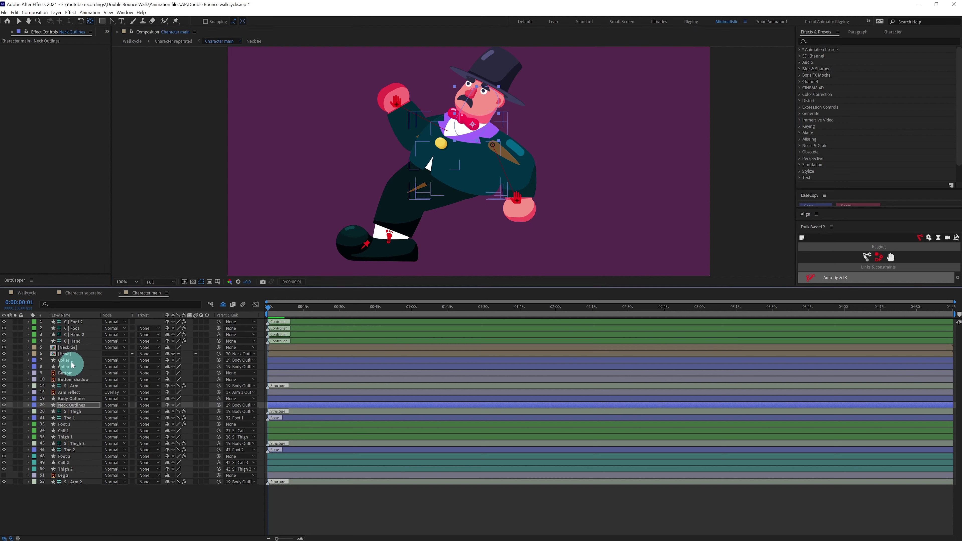
Step: Solo the Neck tie layer so that it is the only layer displayed in the composition
click(68, 347)
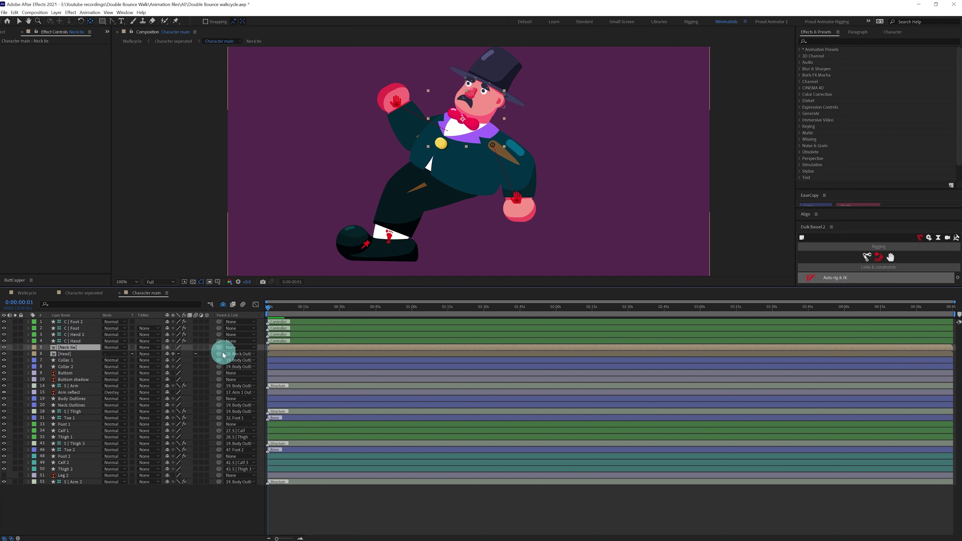
mouse_move(218, 348)
mouse_down()
mouse_move(68, 402)
mouse_move(116, 393)
mouse_move(219, 347)
mouse_up()
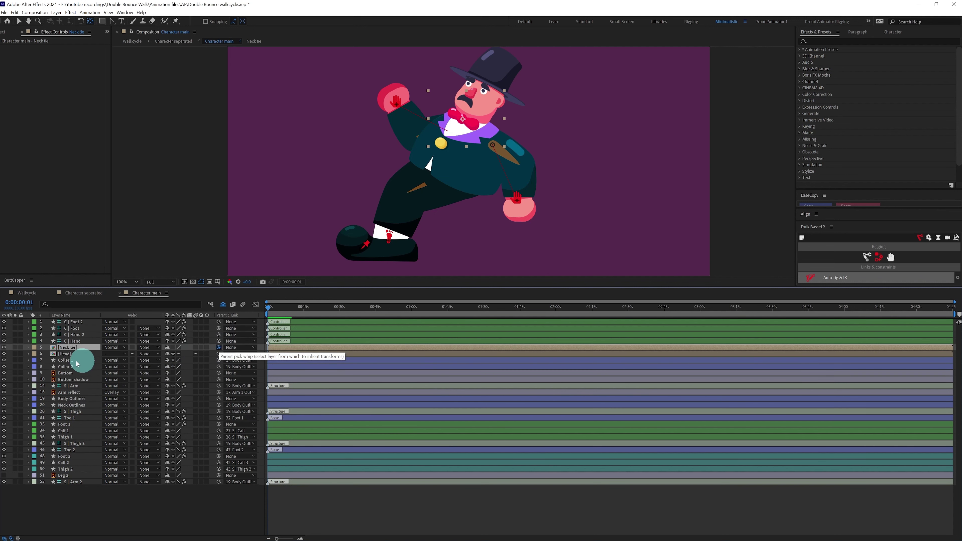
click(15, 348)
Step: Place five puppet pins on the bow tie: one at the center knot, one mid-wing and one at the tip of each side
scroll(507, 155, up, 2)
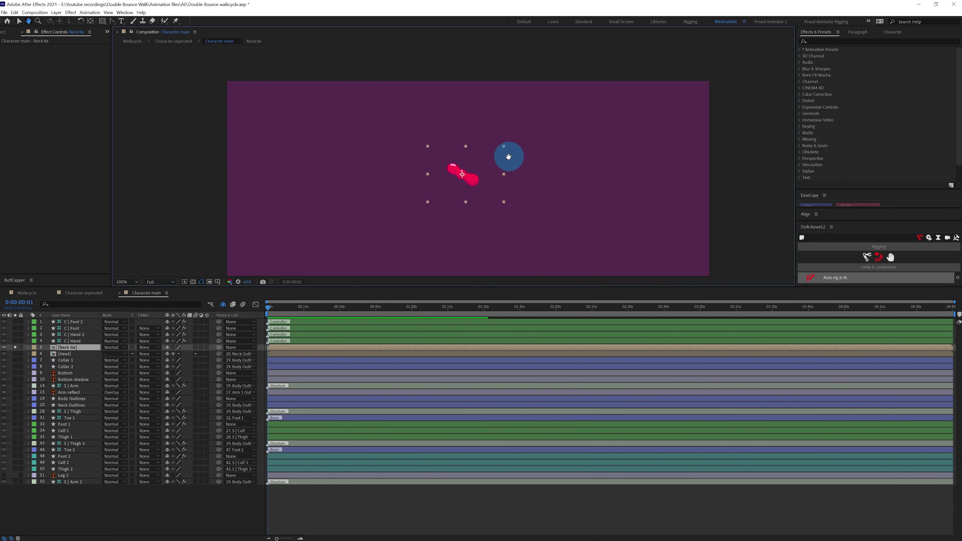
scroll(490, 178, up, 3)
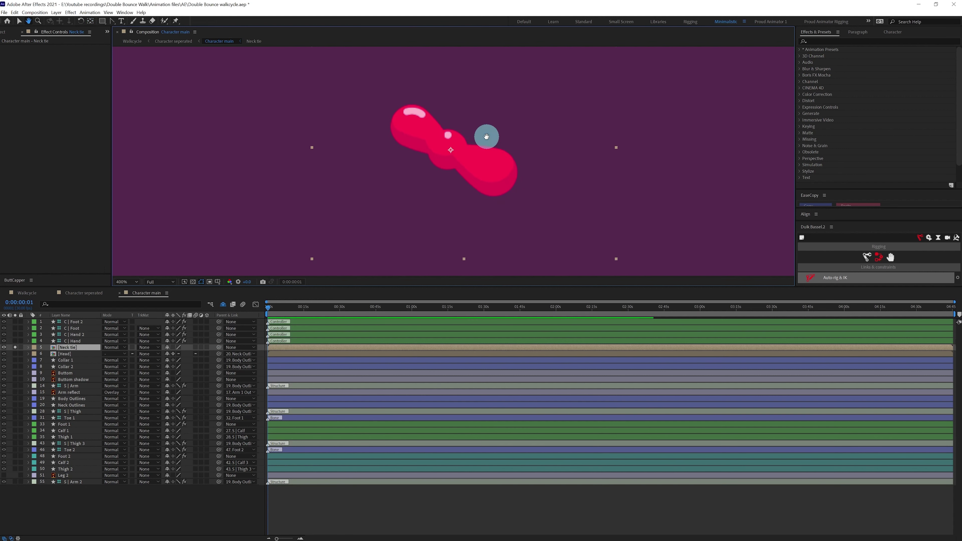
drag(409, 151, 384, 143)
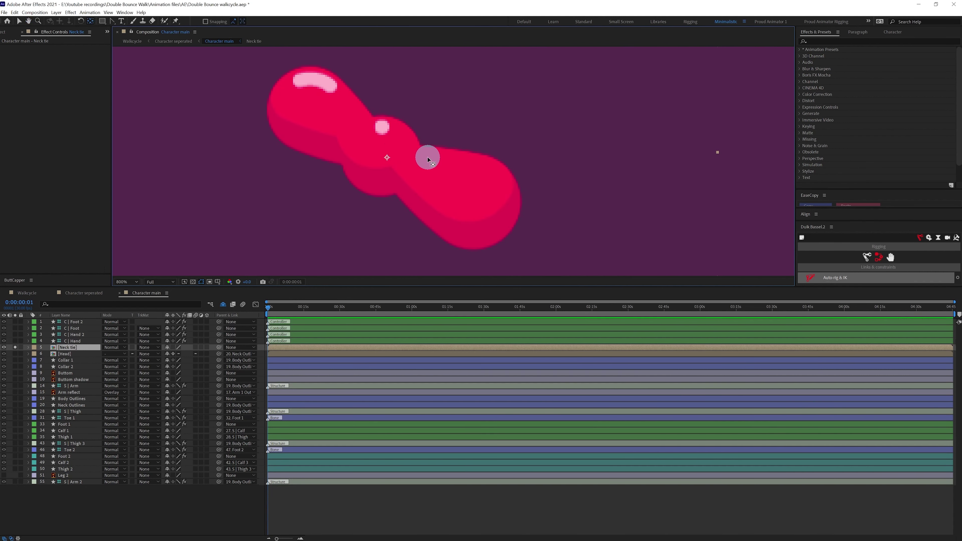
click(176, 21)
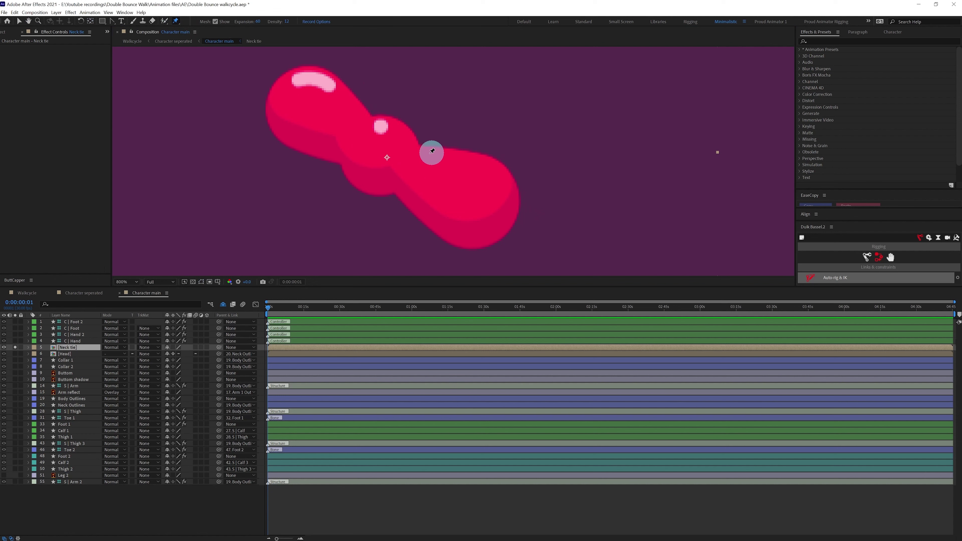
click(376, 152)
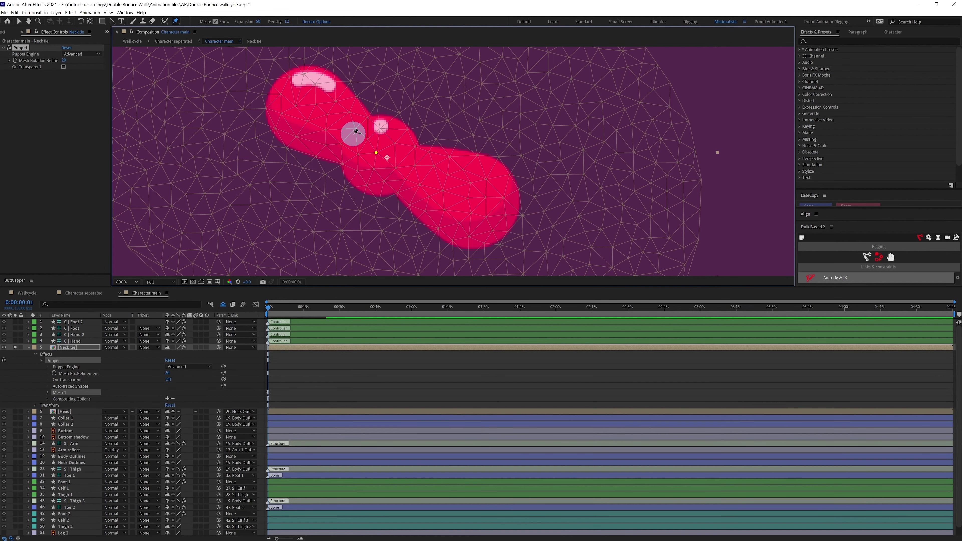
click(330, 121)
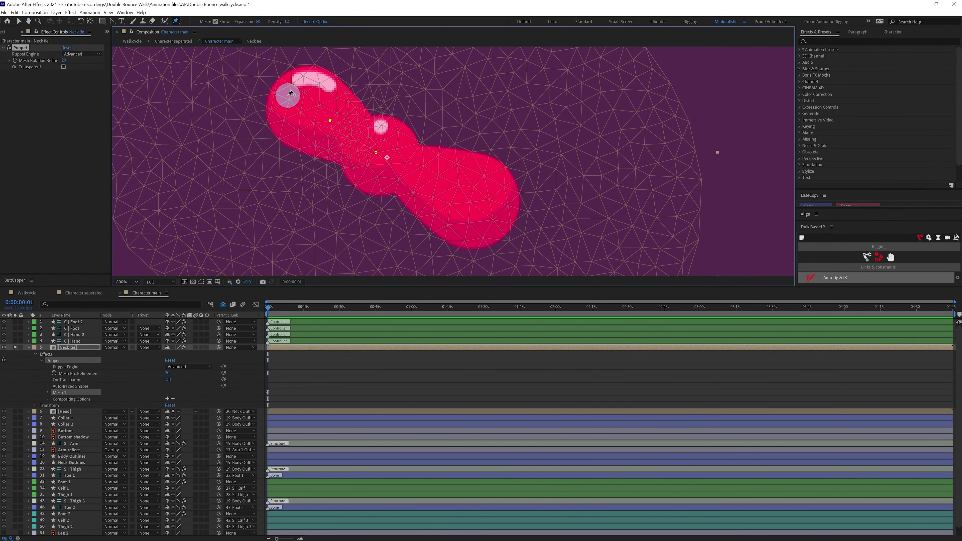
click(283, 88)
click(437, 182)
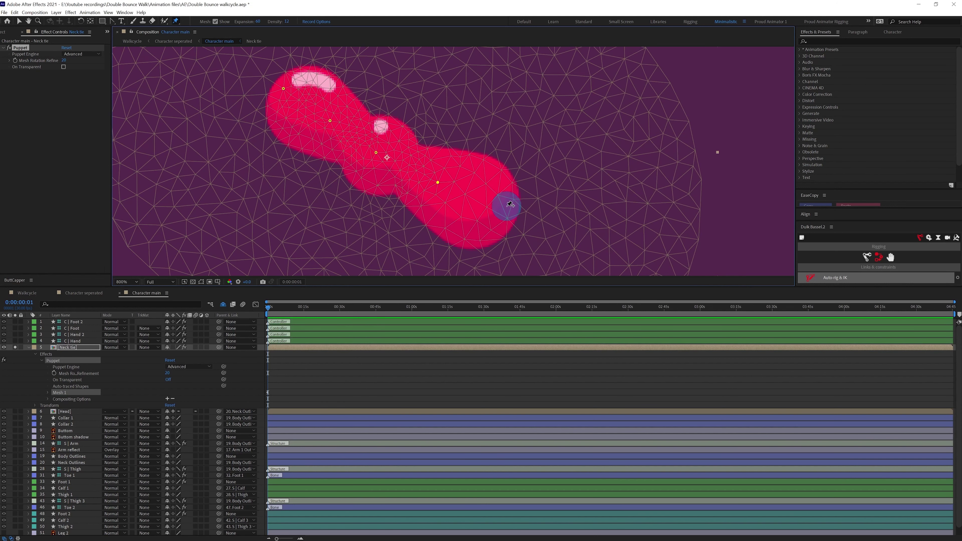
click(506, 206)
Step: Add Duik bones to all of the bow tie's puppet pins
click(55, 355)
click(54, 360)
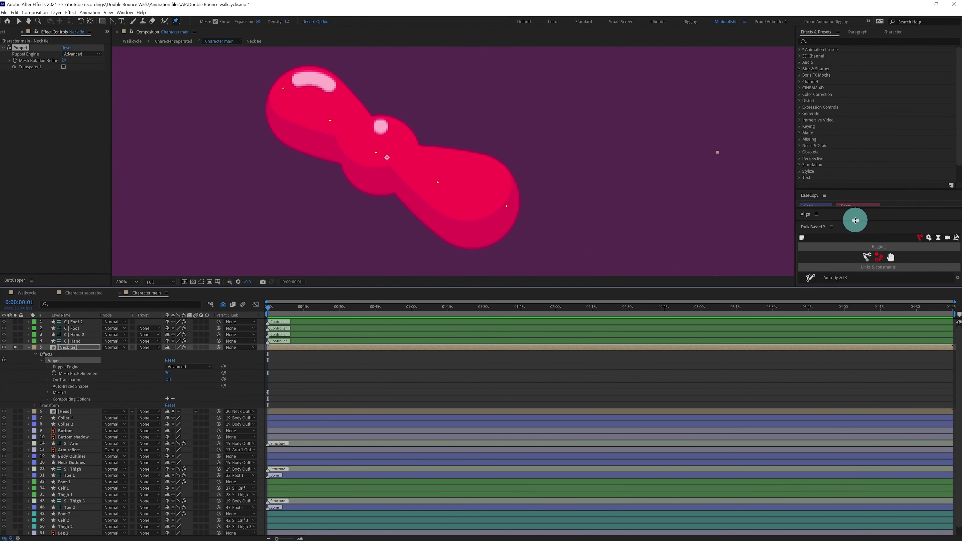
drag(855, 220, 865, 142)
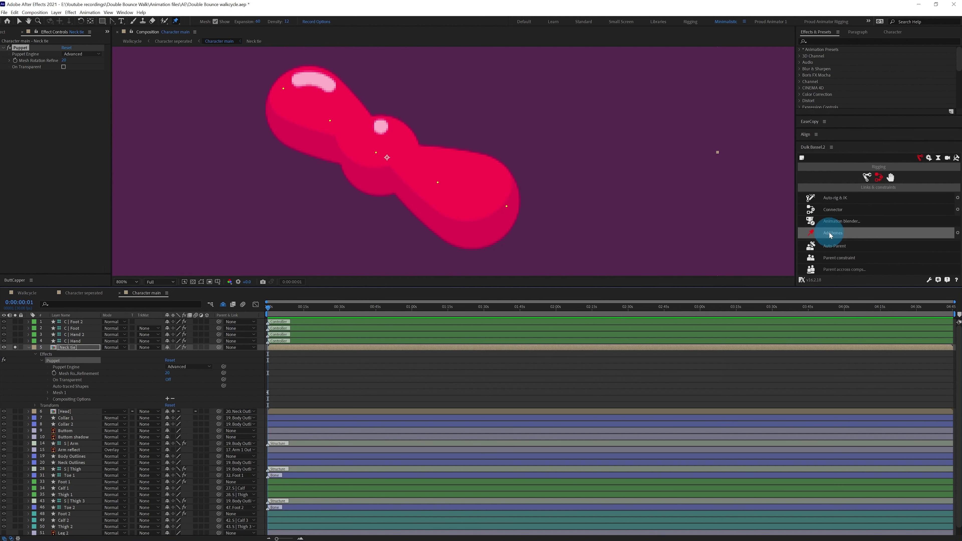
click(829, 235)
Step: Rename the bones for Neck tie puppet pins 1 to 5 as 1, a, b, c and d
click(78, 371)
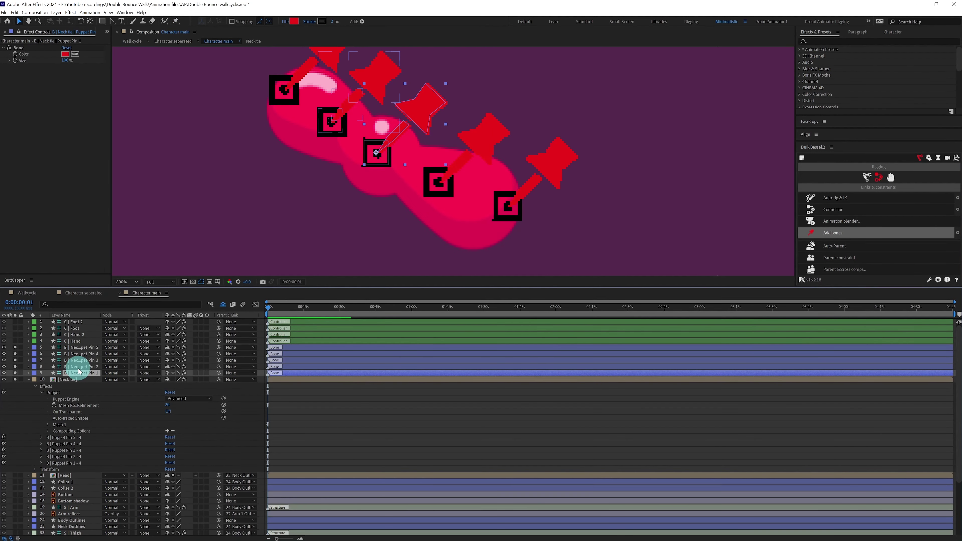
click(78, 366)
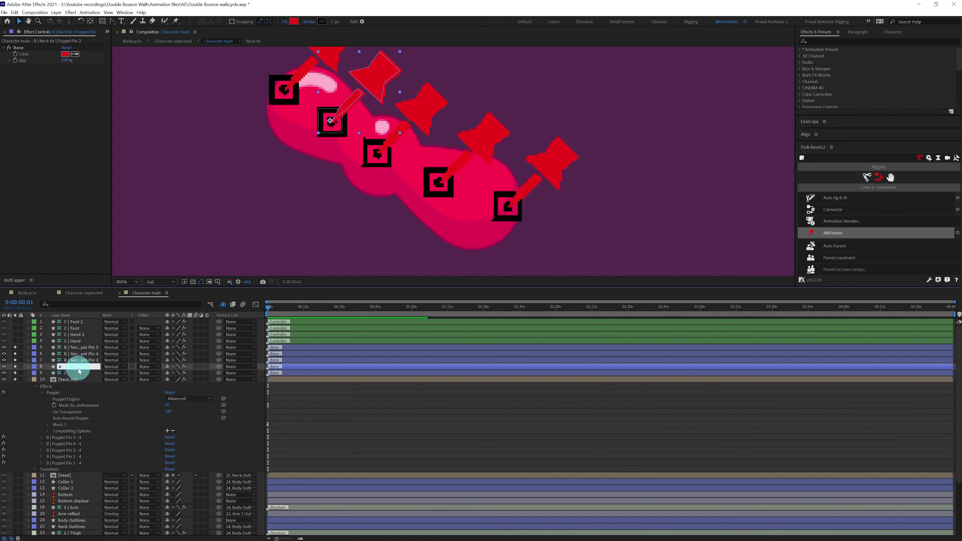
key(Return)
key(ctrl+Up)
key(Return)
text(b)
key(Return)
key(ctrl+Up)
key(Return)
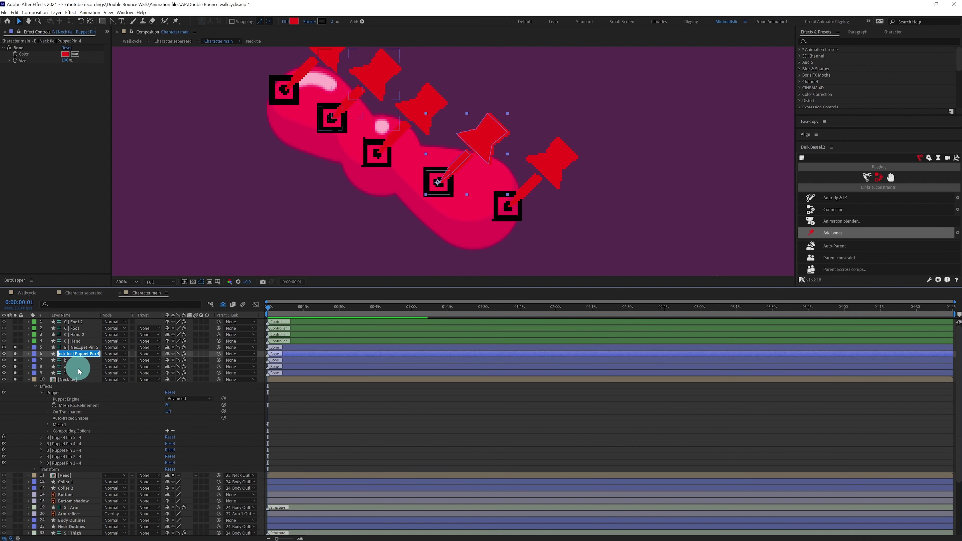
text(c)
key(Return)
key(ctrl+Up)
key(Return)
text(d)
Step: Parent bone d to c, b to a, and both a and c to bone 1, and unsolo the neck tie layers
drag(219, 347, 86, 367)
drag(218, 366, 69, 373)
drag(15, 348, 13, 385)
click(29, 379)
scroll(317, 265, down, 2)
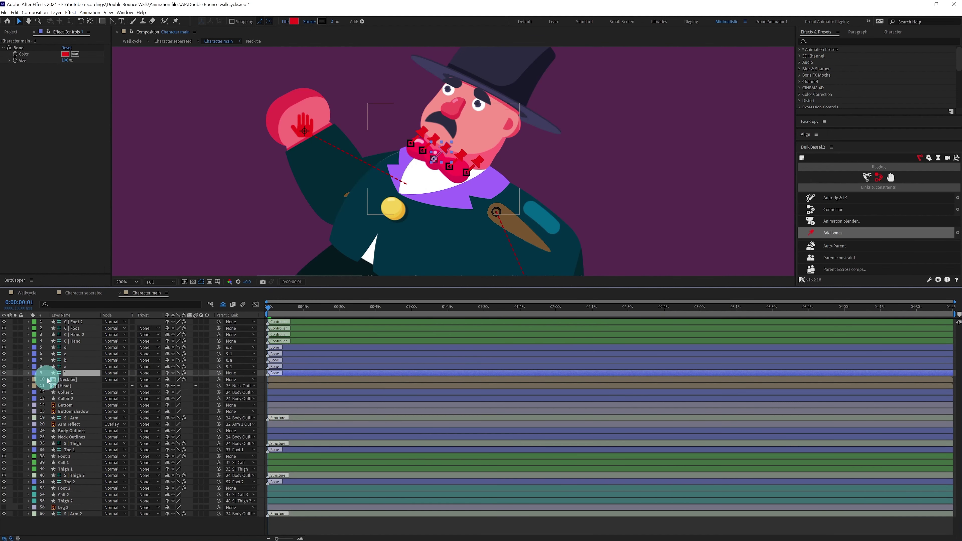
Step: Set the label color of the Neck tie layer and its five bones to Red
click(68, 379)
shift+click(66, 347)
click(34, 347)
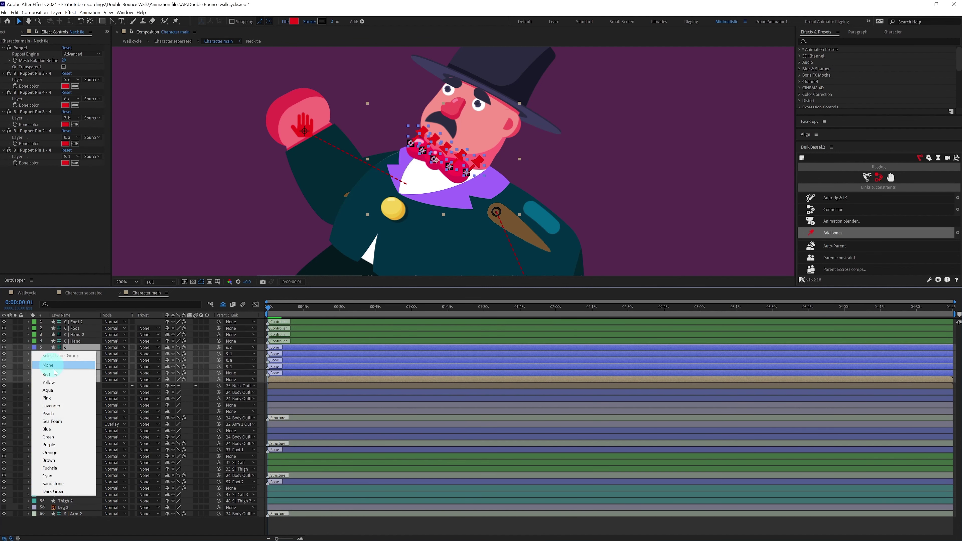
click(54, 374)
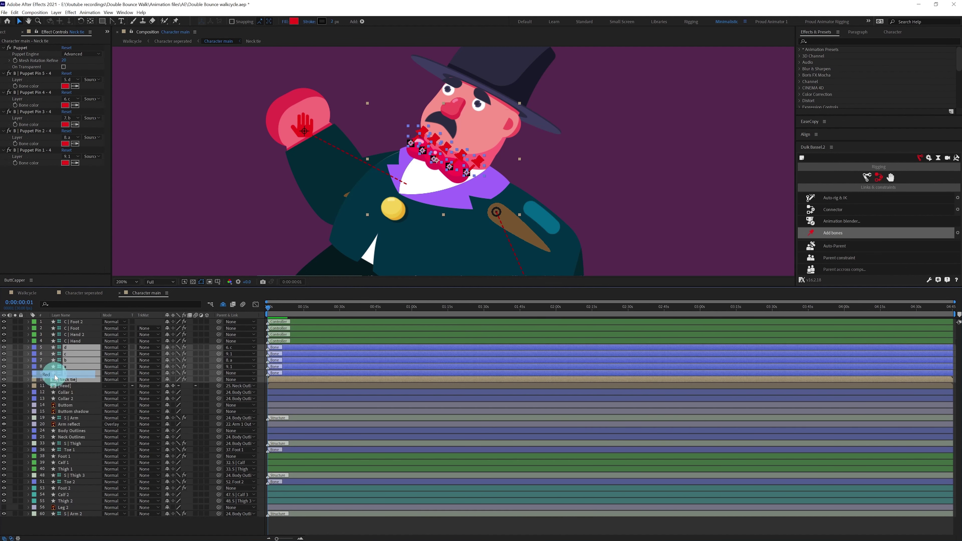
click(73, 386)
Step: Parent the neck tie's central bone 1 to the Body Outlines layer
click(71, 373)
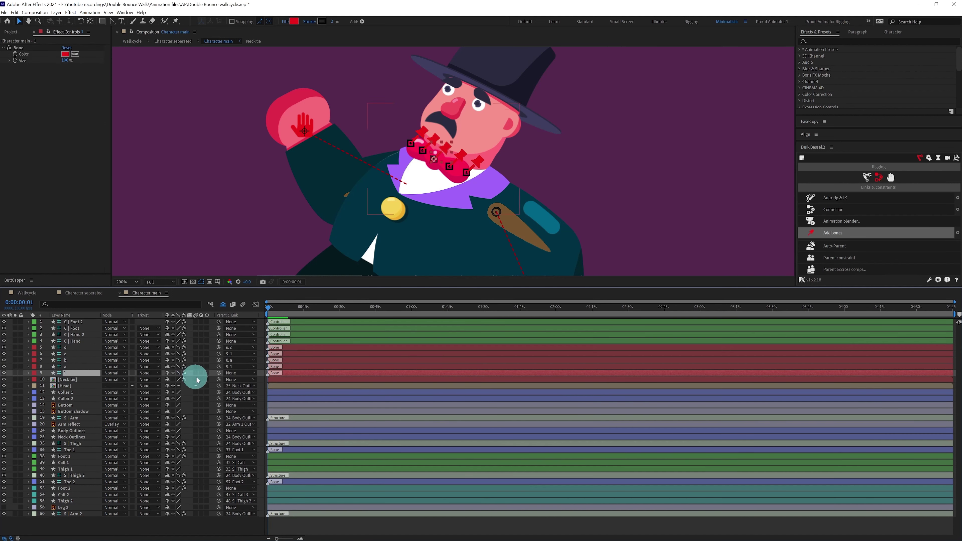
drag(219, 373, 71, 430)
click(71, 430)
scroll(403, 201, down, 1)
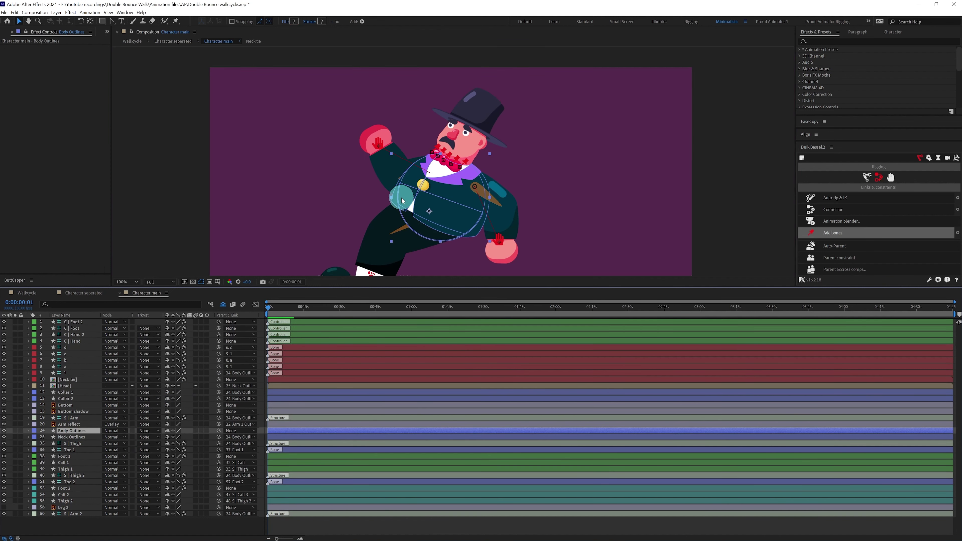
drag(449, 195, 407, 153)
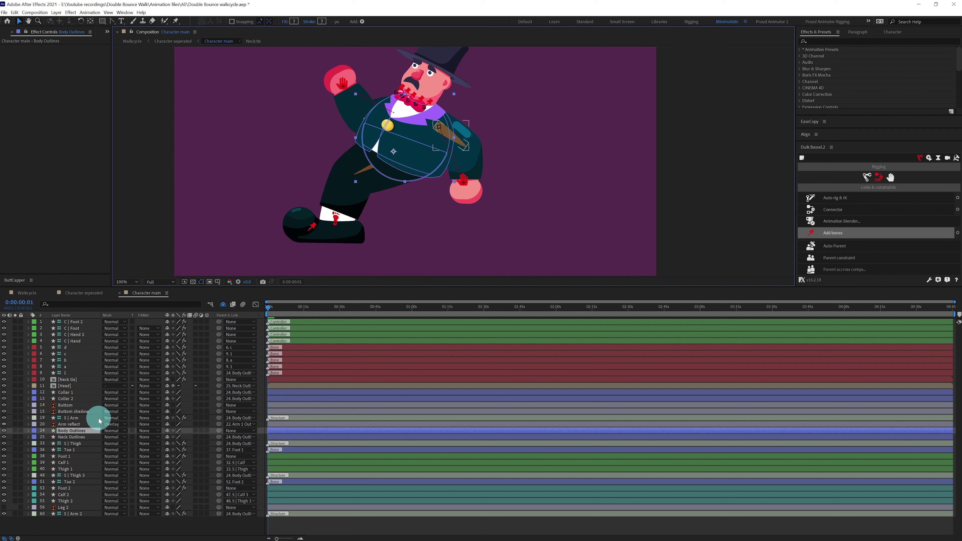
Step: Parent the C | Hand and C | Hand 2 controllers to Body Outlines and test the rig by moving the body
click(79, 340)
ctrl+click(81, 335)
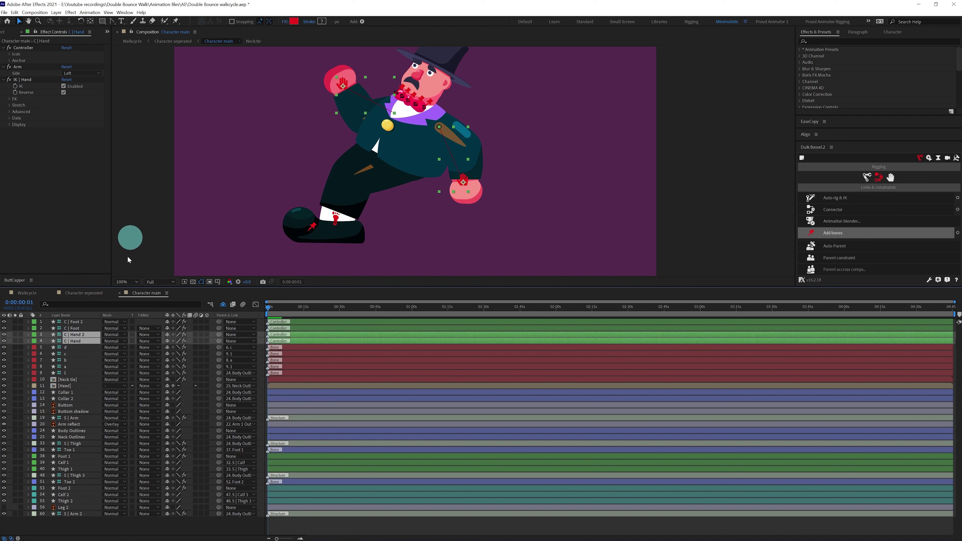
drag(221, 346, 70, 431)
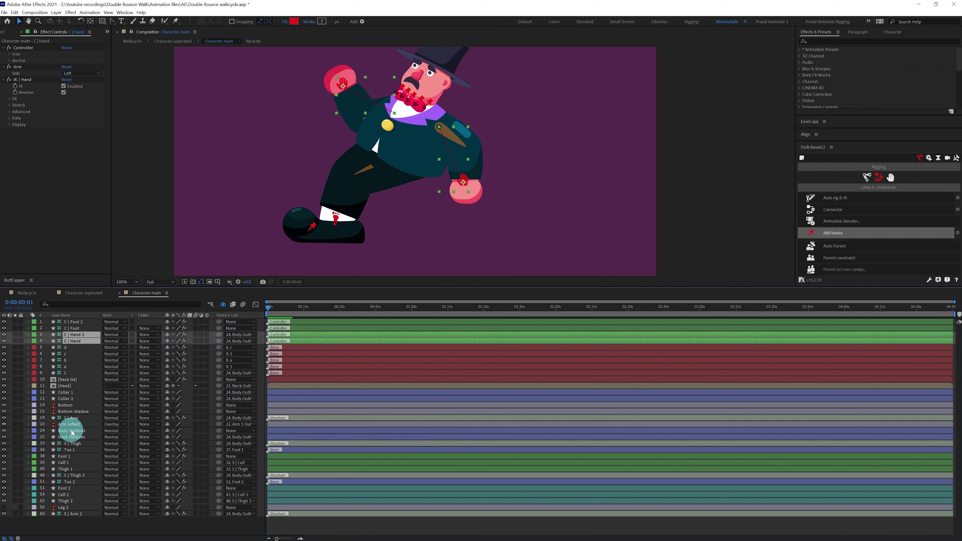
click(415, 169)
drag(414, 168, 395, 159)
Step: Hide the first leg's Foot 1, Calf 1 and Thigh 1 layers
click(67, 469)
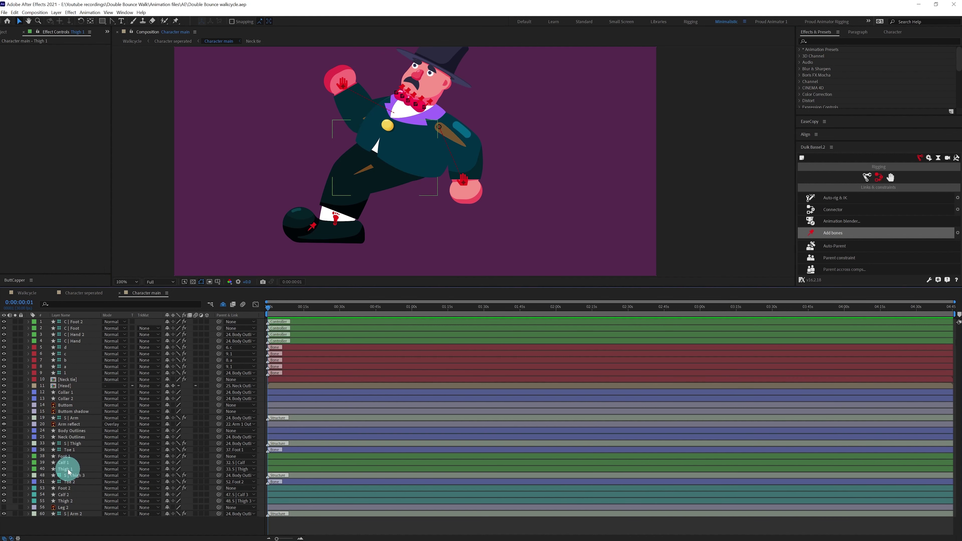
shift+click(64, 457)
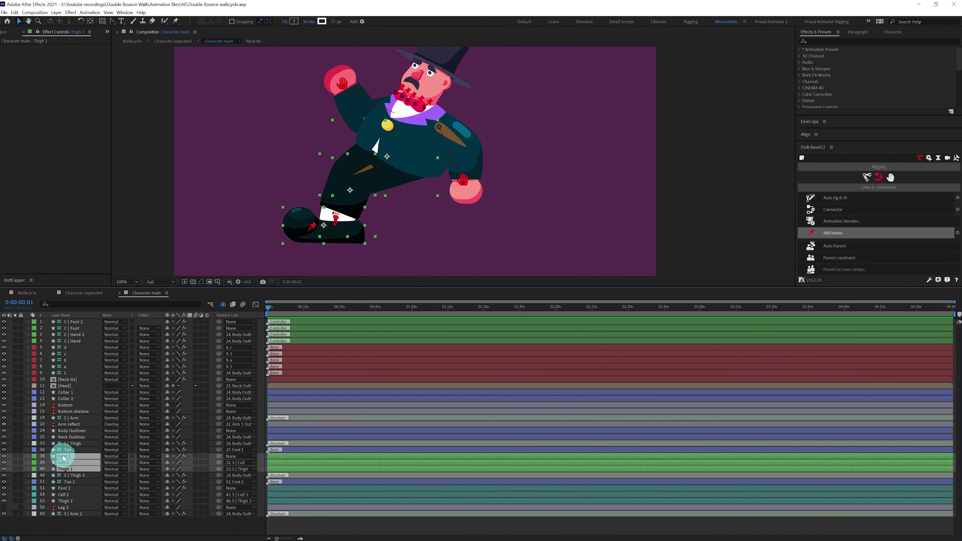
drag(4, 457, 4, 469)
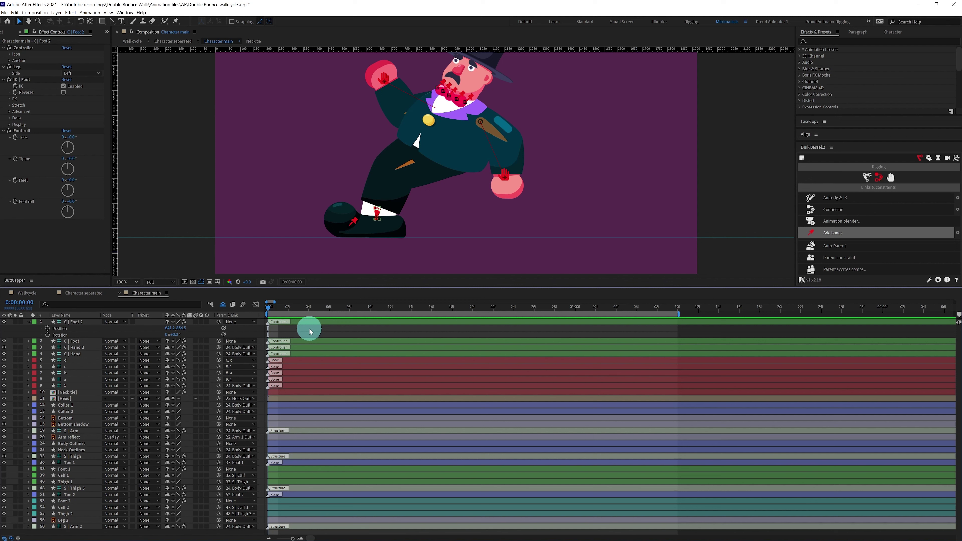
Step: Add position and rotation keyframes to the C | Foot controller at frame 0
click(29, 322)
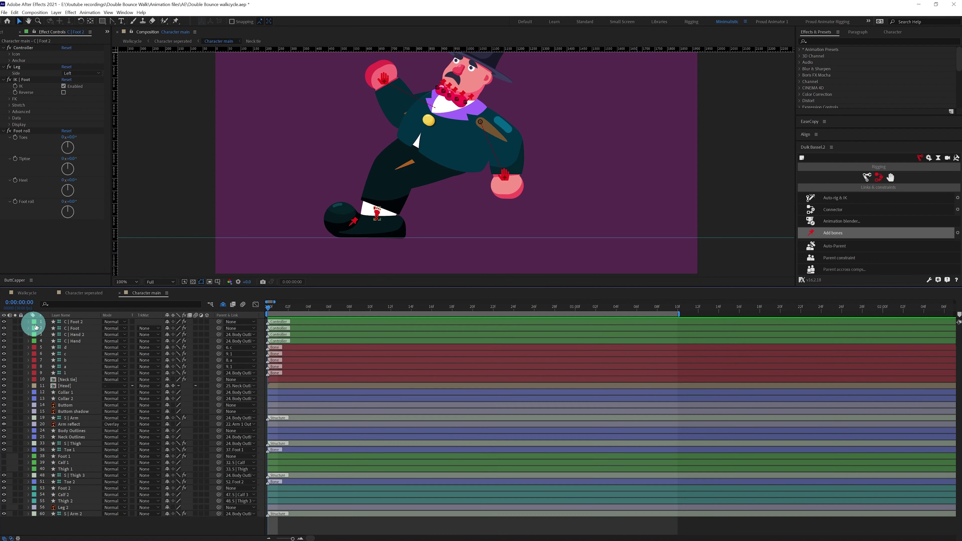
click(78, 341)
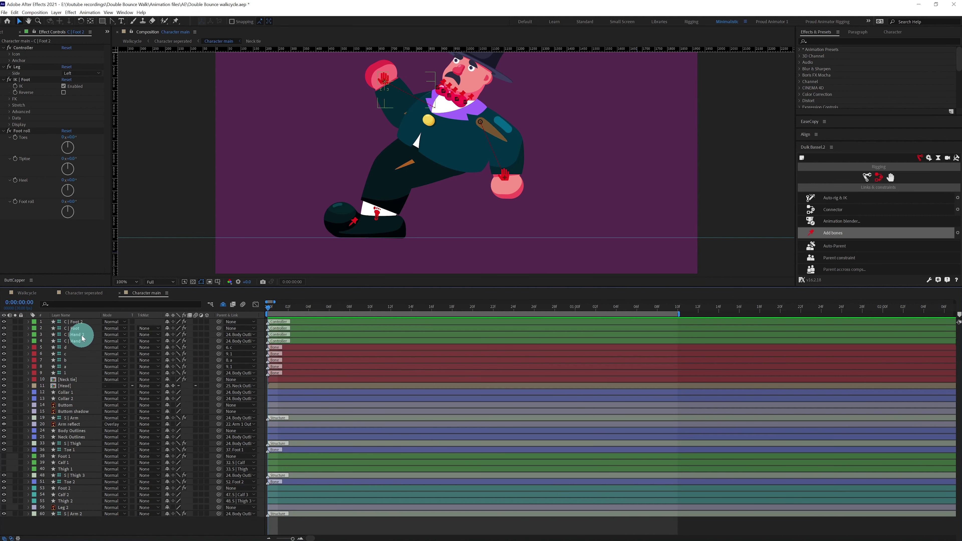
click(75, 328)
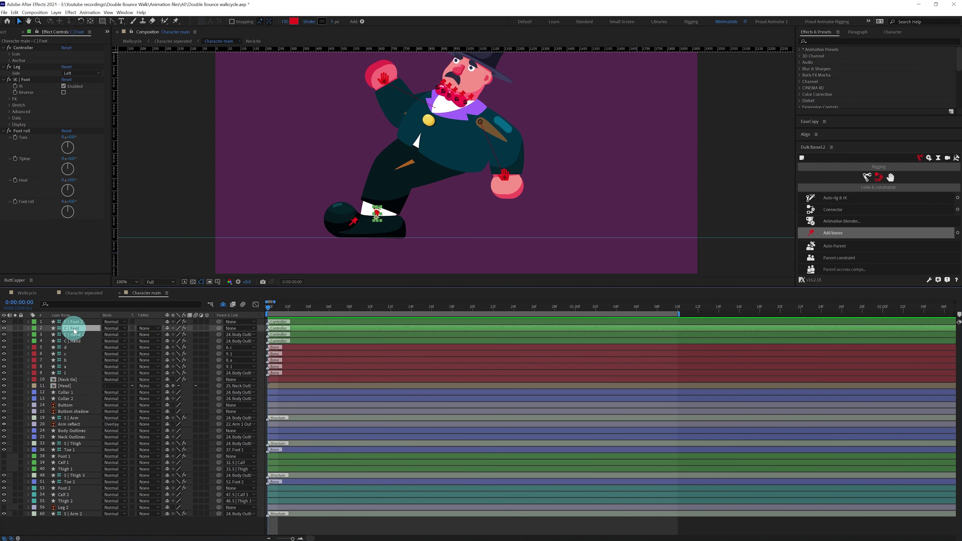
key(p)
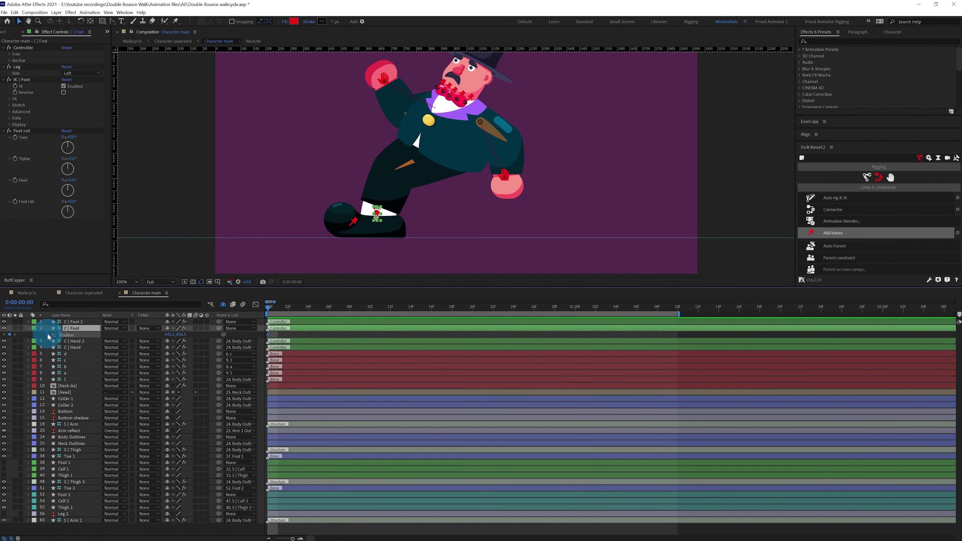
key(u)
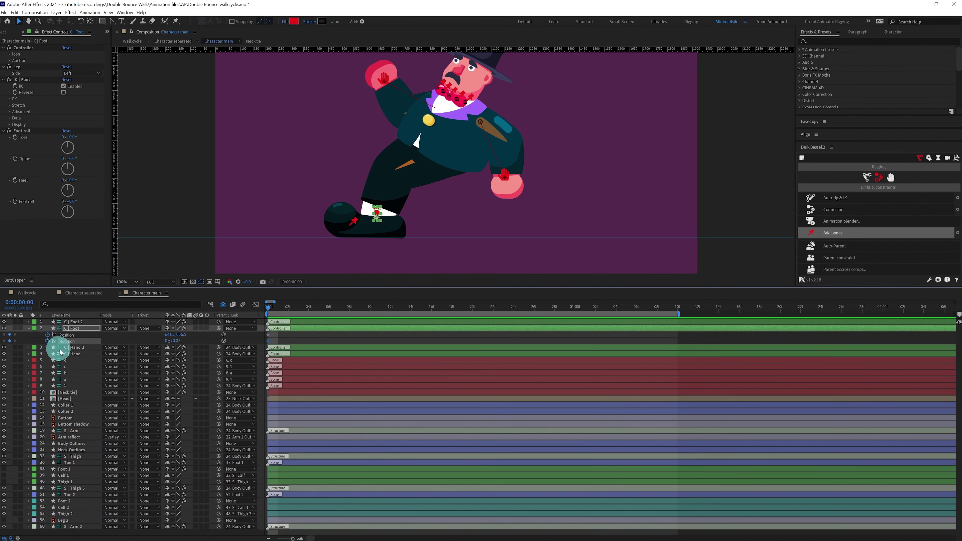
Step: Add a rotation keyframe to the Toe 1 bone at frame 0
click(69, 463)
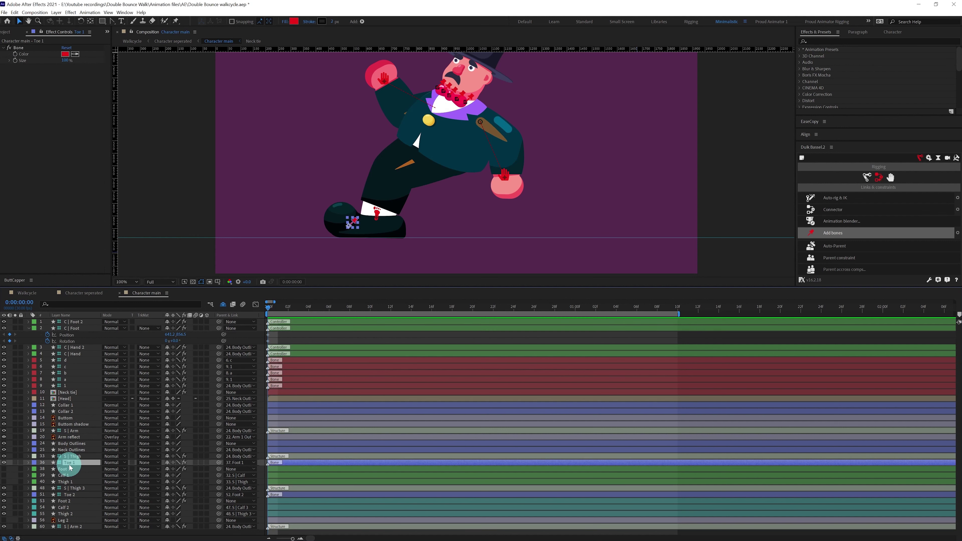
key(r)
click(288, 335)
Step: Rotate the C | Foot controller about 22° at frame 0 so the first foot's toe tips upward
drag(175, 340, 185, 340)
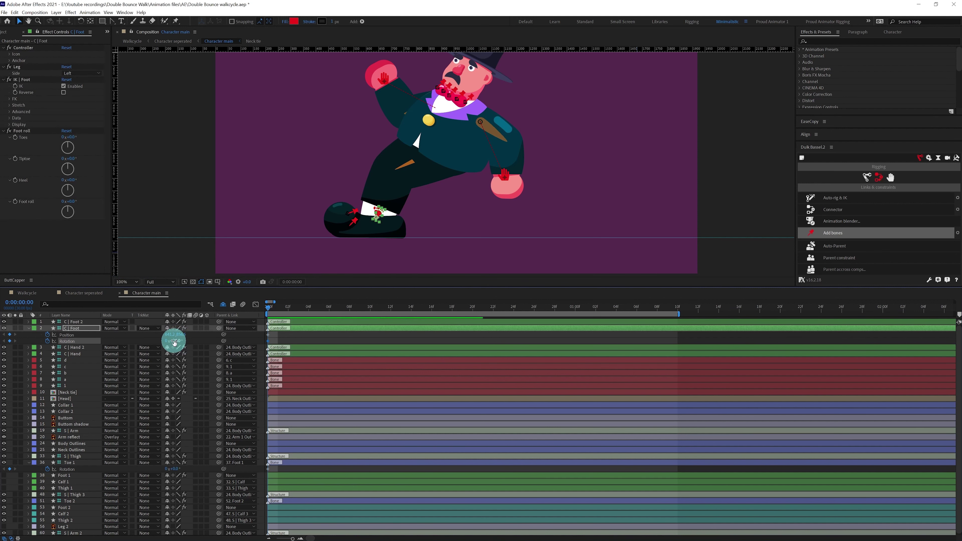
key(ctrl+z)
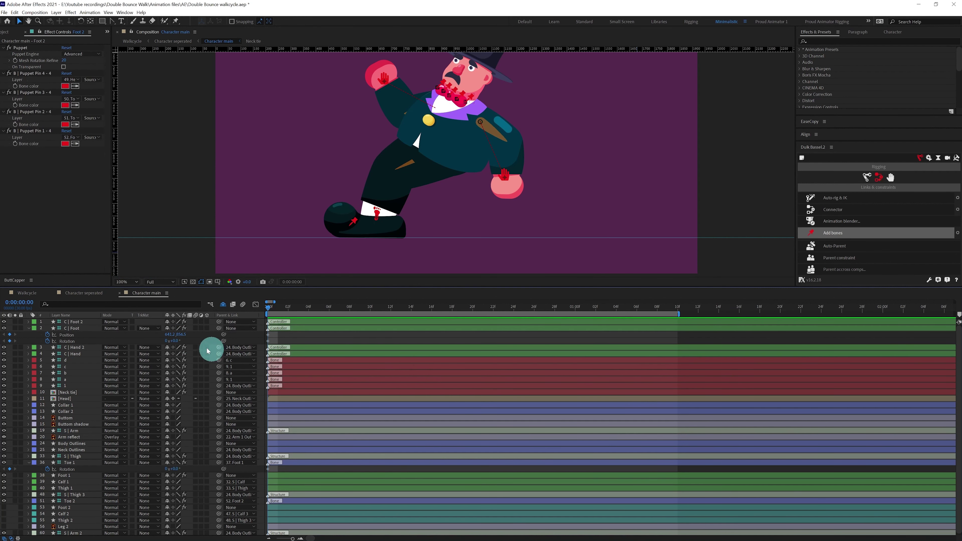
drag(174, 340, 183, 338)
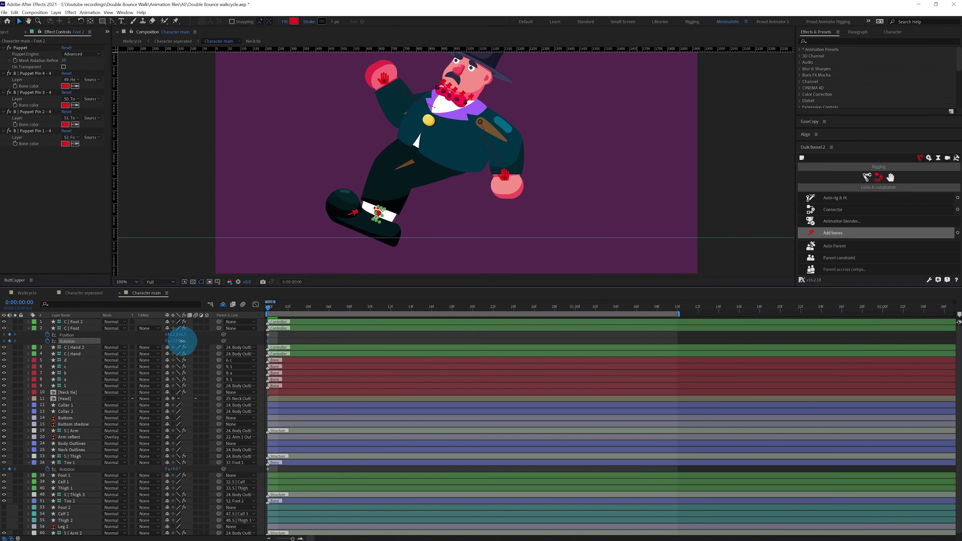
click(80, 329)
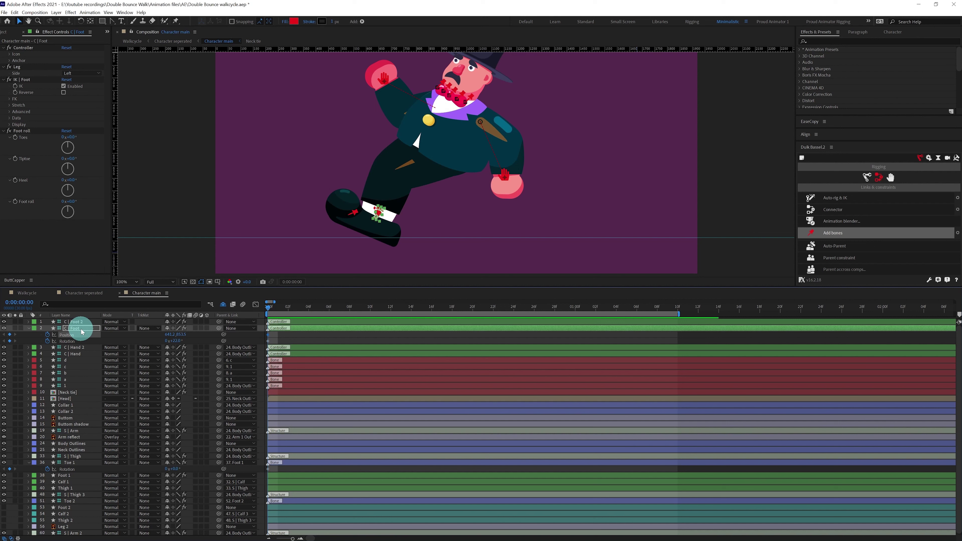
Step: Move the C | Foot controller up and toward the front at frame 0 to lift the leading foot
key(Up)
key(Up)
key(Up)
key(Up)
key(Up)
key(Up)
key(Up)
key(Up)
key(Up)
key(Up)
key(Up)
key(Up)
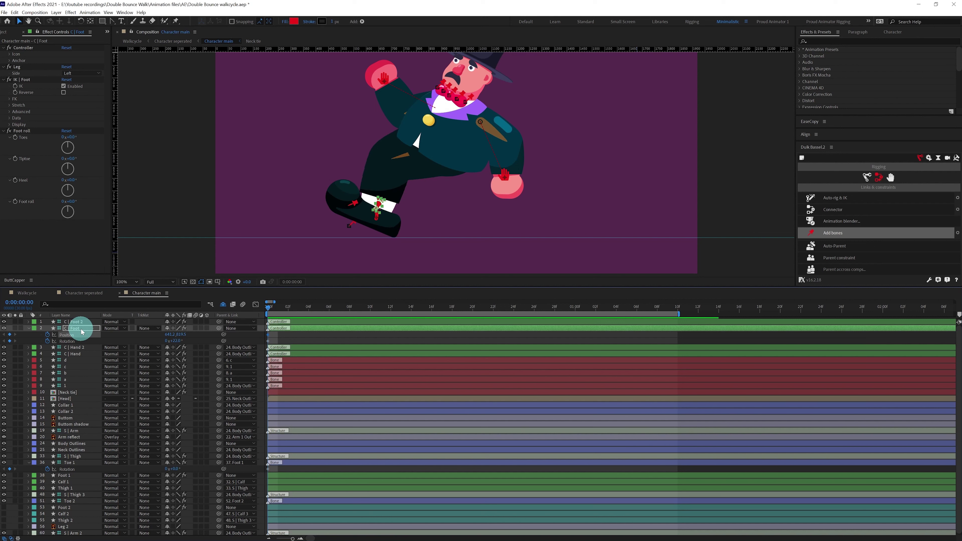
key(Left)
key(Left)
key(Left)
key(Left)
key(Left)
key(Left)
key(Left)
key(Left)
key(Left)
key(Left)
key(Left)
key(Left)
key(Left)
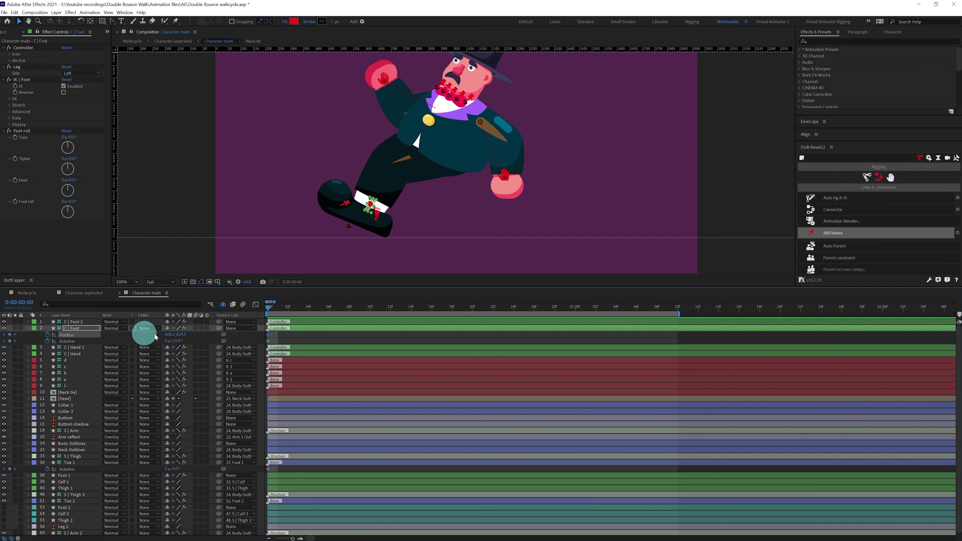
Step: Fine-tune the C | Foot controller's rotation to about 20° and raise it slightly at frame 0
click(176, 341)
key(Up)
key(Up)
key(Up)
key(Up)
click(79, 329)
key(Up)
key(Up)
key(Up)
key(Up)
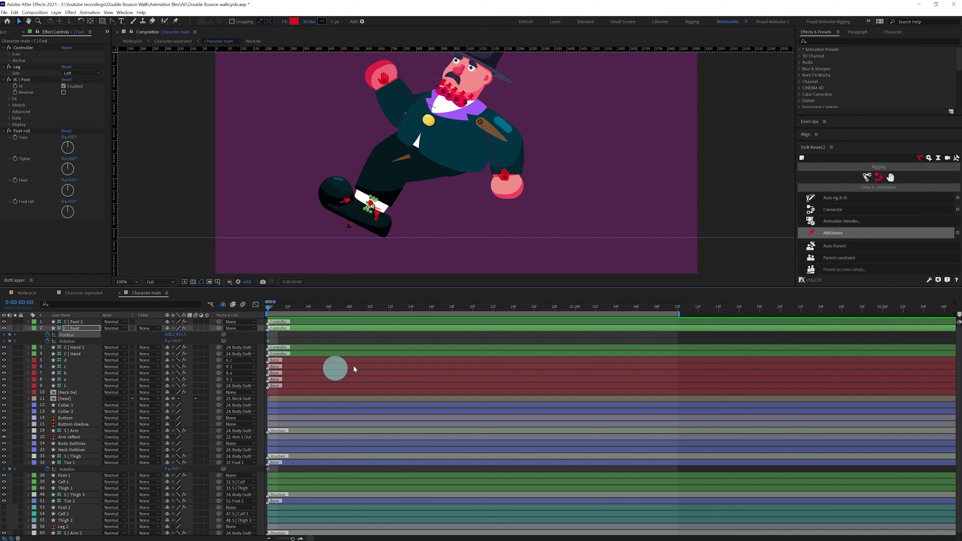
Step: Rotate the Toe 1 bone clockwise at frame 0 so the toe bends upward
click(161, 463)
drag(177, 468, 180, 467)
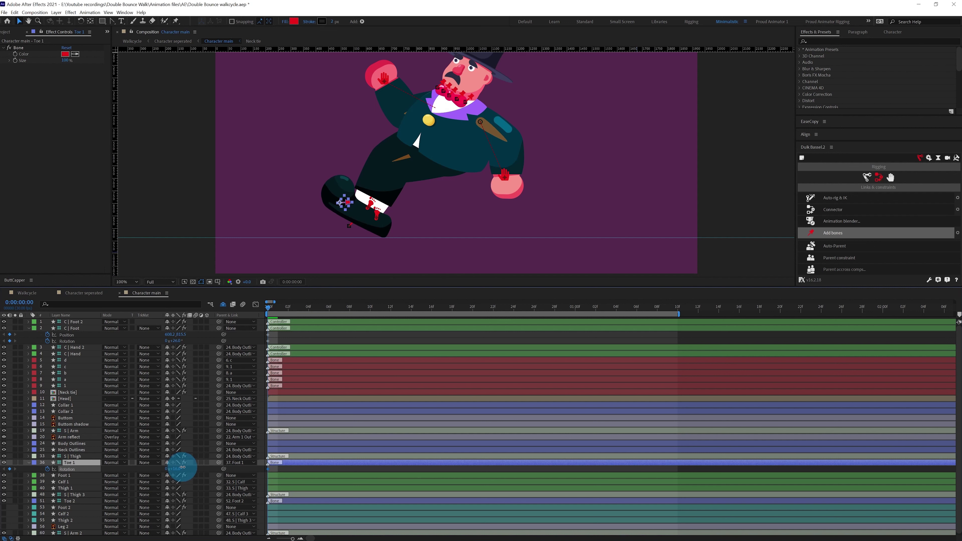
drag(183, 466, 182, 466)
Step: Add matching keyframes at 0:00:01:10 for the C | Foot position and rotation and the Toe 1 rotation
click(679, 312)
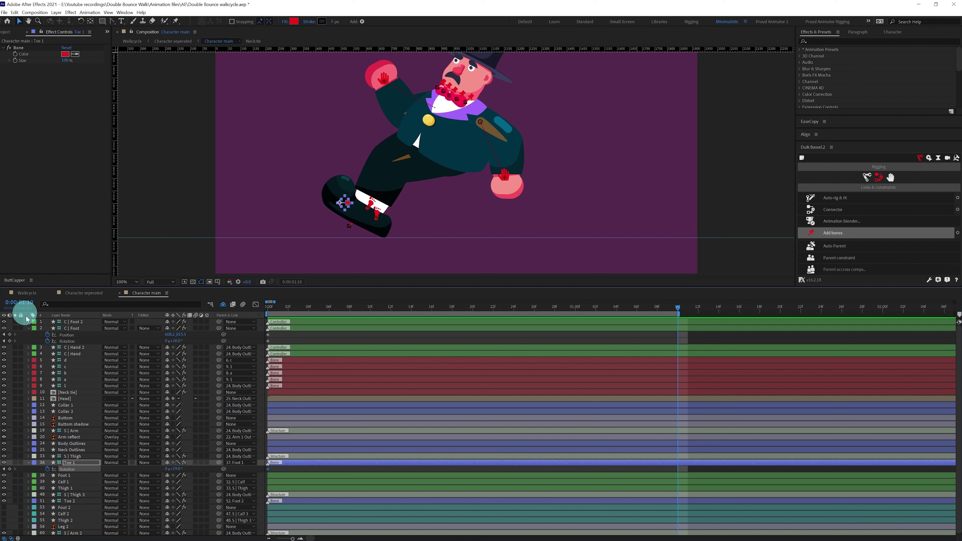
click(10, 335)
click(10, 341)
click(9, 468)
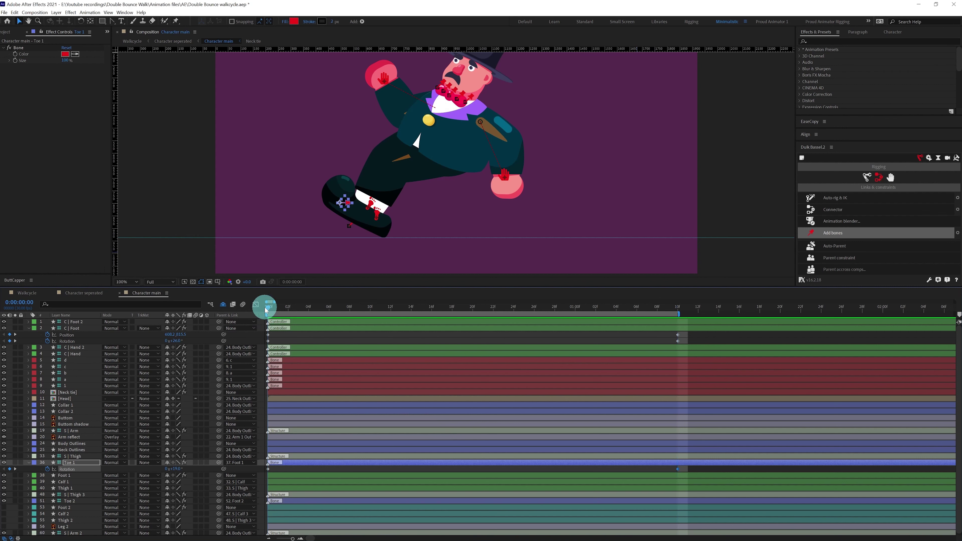
Step: Go to frame 20 and show the Leg 2 layer as a reference for the back foot pose
click(22, 307)
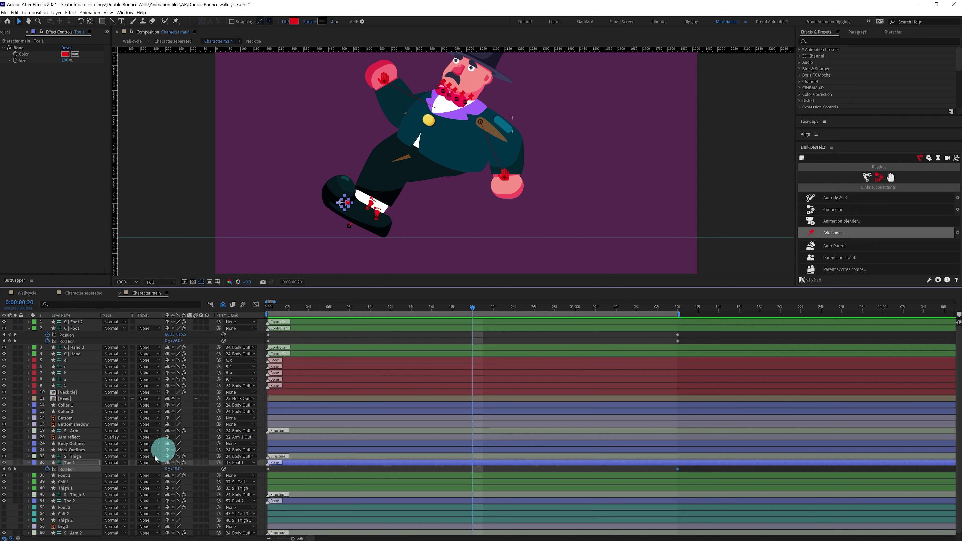
click(59, 527)
click(4, 526)
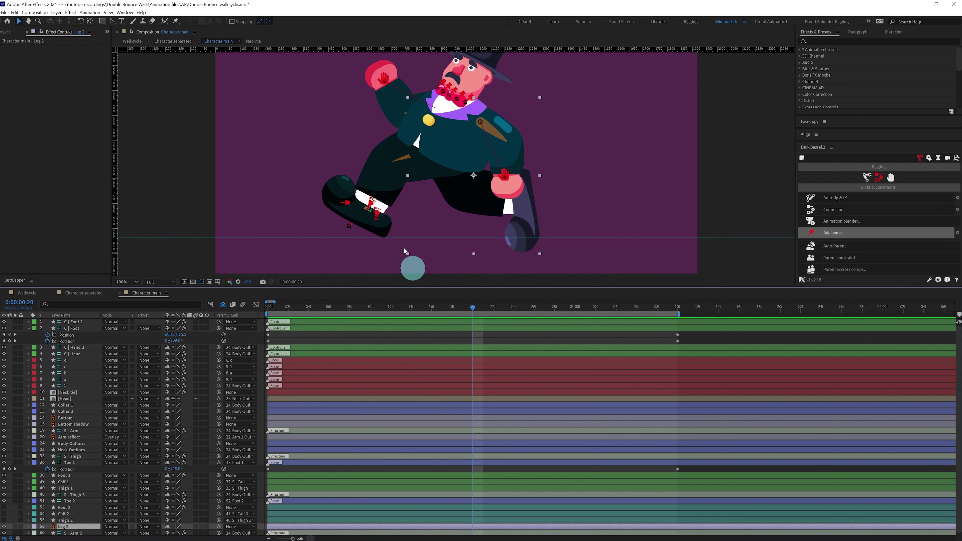
Step: Move the C | Foot controller back onto the Leg 2 reference at frame 20 and rotate it so the toe points down
click(371, 202)
drag(370, 202, 529, 213)
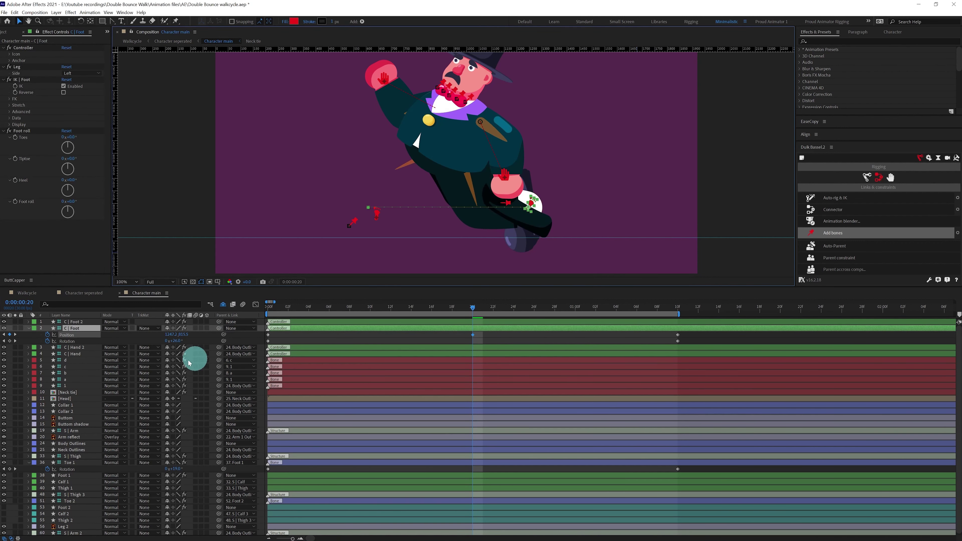
drag(176, 341, 161, 350)
scroll(517, 201, up, 2)
drag(514, 191, 535, 189)
key(ctrl+z)
key(ctrl+shift+z)
scroll(490, 175, down, 1)
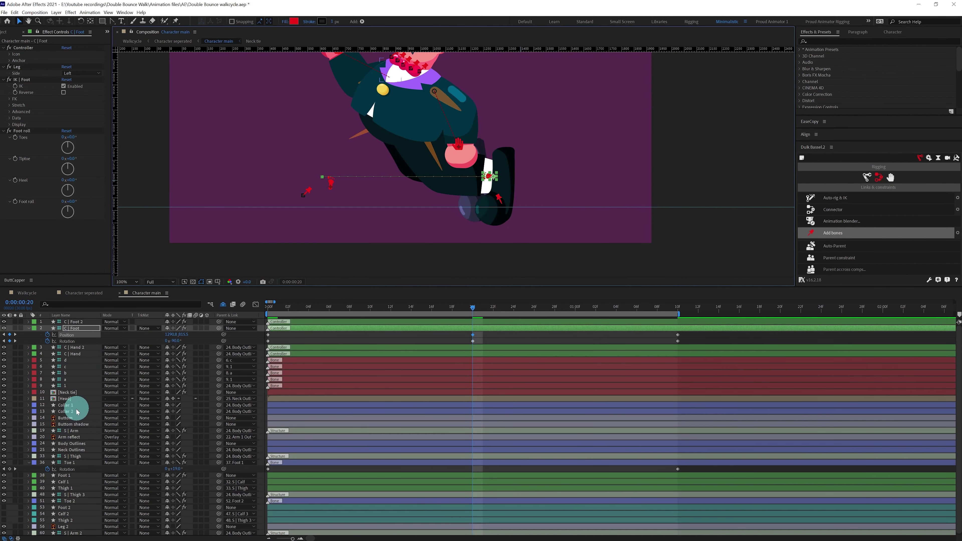
Step: Add position keyframes to the S | Thigh layer at frame 0, frame 20 and 0:00:01:10
click(76, 458)
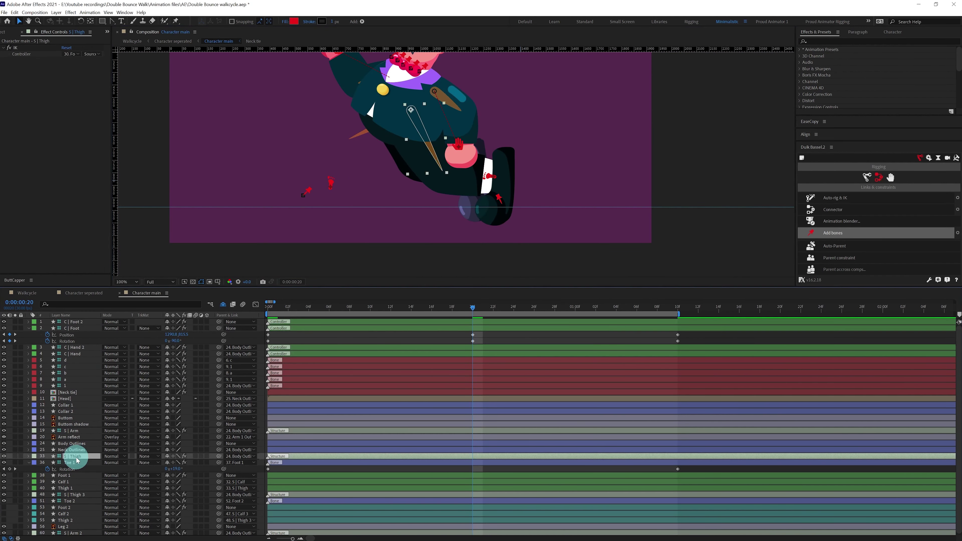
key(p)
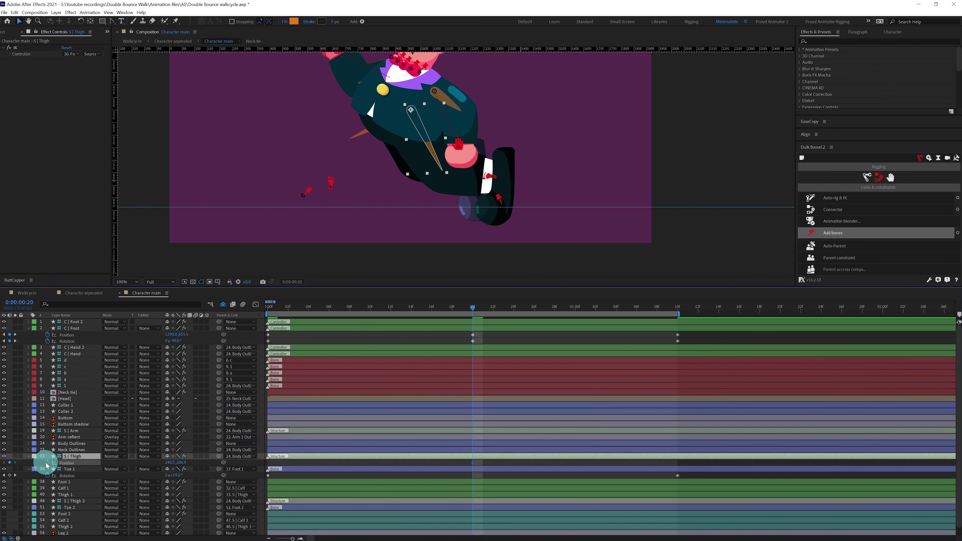
key(j)
click(10, 462)
key(shift+End)
click(10, 463)
drag(667, 462, 678, 462)
key(j)
Step: Move the C | Foot controller further back and up at frame 20 and rotate it further so the heel lifts
ctrl+click(474, 329)
key(shift+Right)
key(shift+Right)
key(Right)
key(Right)
key(Right)
key(Right)
key(Right)
key(Right)
key(Right)
click(473, 335)
key(Up)
drag(177, 341, 163, 341)
Step: Raise the S | Thigh layer slightly and ease back the C | Foot controller's rotation at frame 20
click(74, 457)
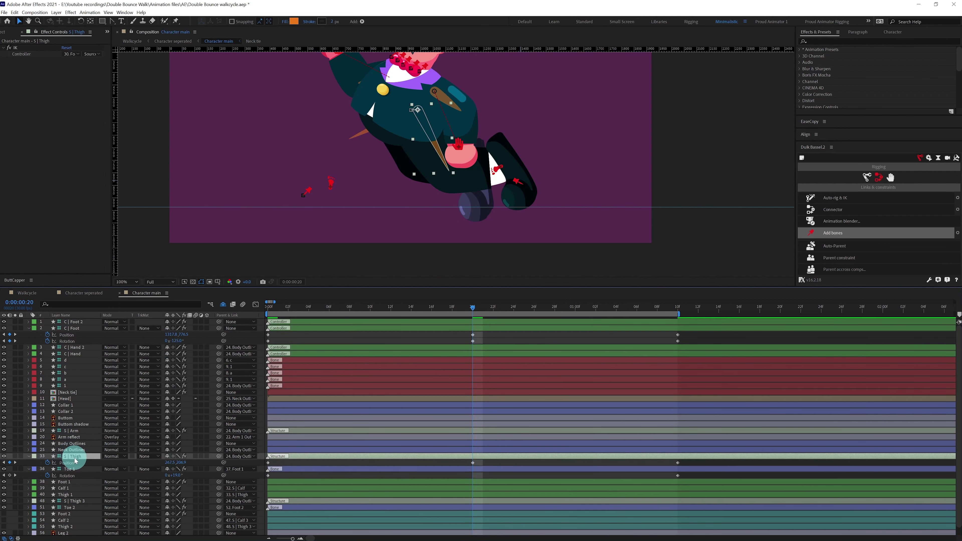
click(71, 329)
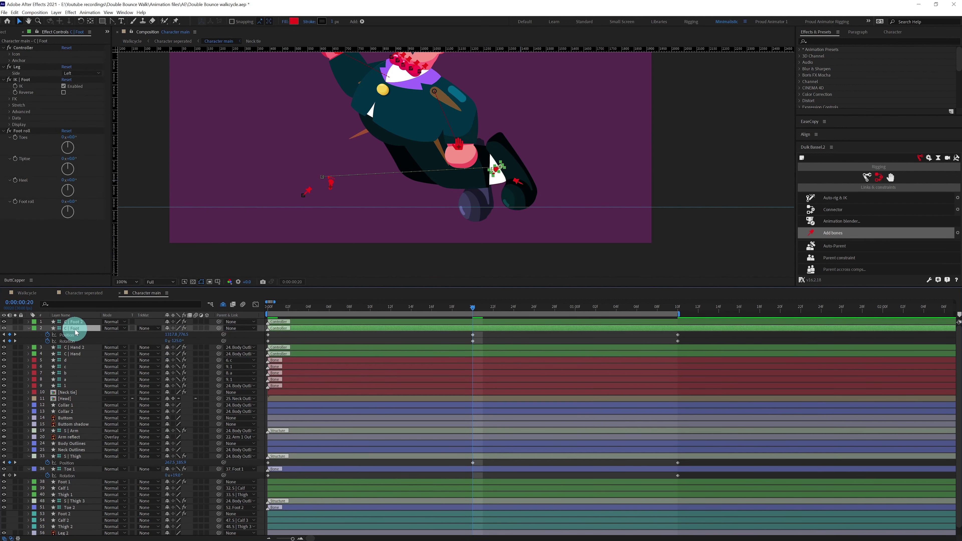
drag(177, 341, 178, 342)
Step: Lower the C | Foot controller at frame 20 to bring the back foot's toe closer to the ground
click(75, 329)
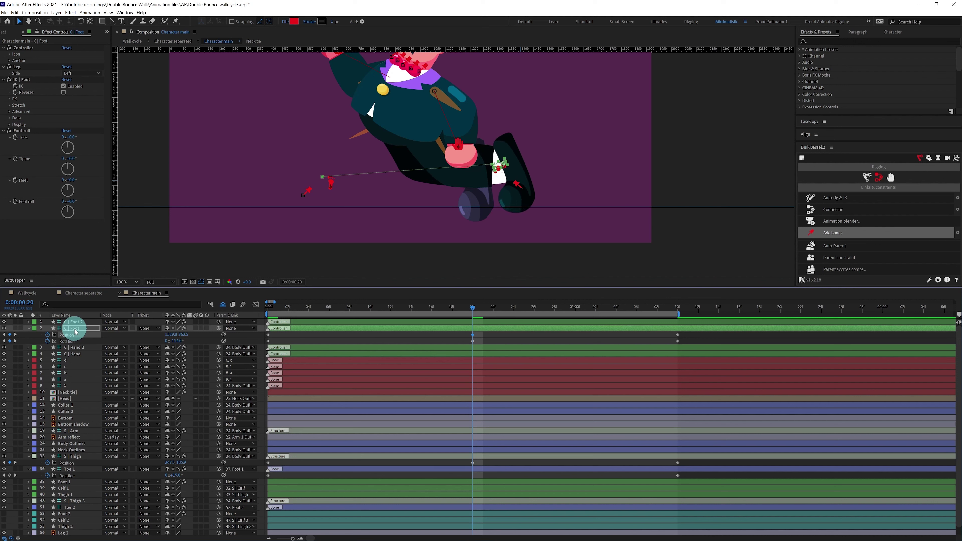
key(Down)
key(Down)
key(Down)
key(Down)
key(Down)
key(Down)
key(Down)
key(Down)
key(Down)
key(Down)
key(Down)
key(Down)
key(Down)
key(Down)
key(Down)
key(Down)
key(Down)
Step: Increase the Toe 1 bone's rotation at frame 20 and fine-tune the C | Foot and S | Thigh positions
drag(178, 475, 181, 474)
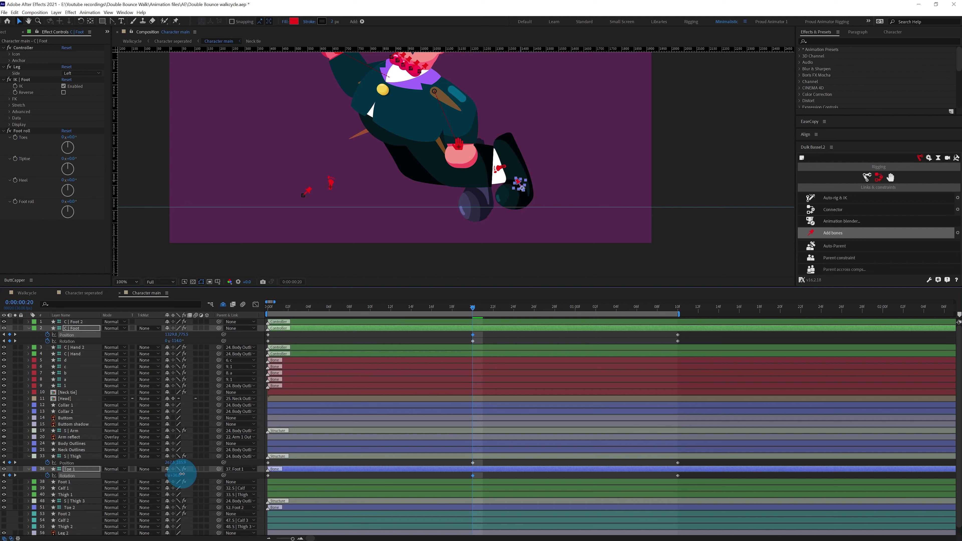
click(70, 329)
click(81, 456)
click(78, 328)
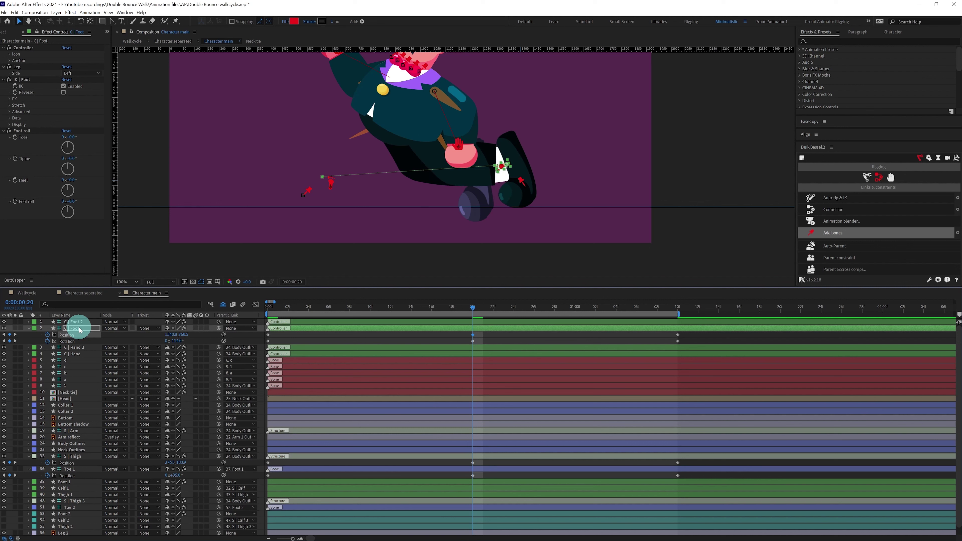
Step: Preview the leg motion between frame 0 and frame 20
click(290, 333)
click(267, 311)
drag(267, 311, 473, 320)
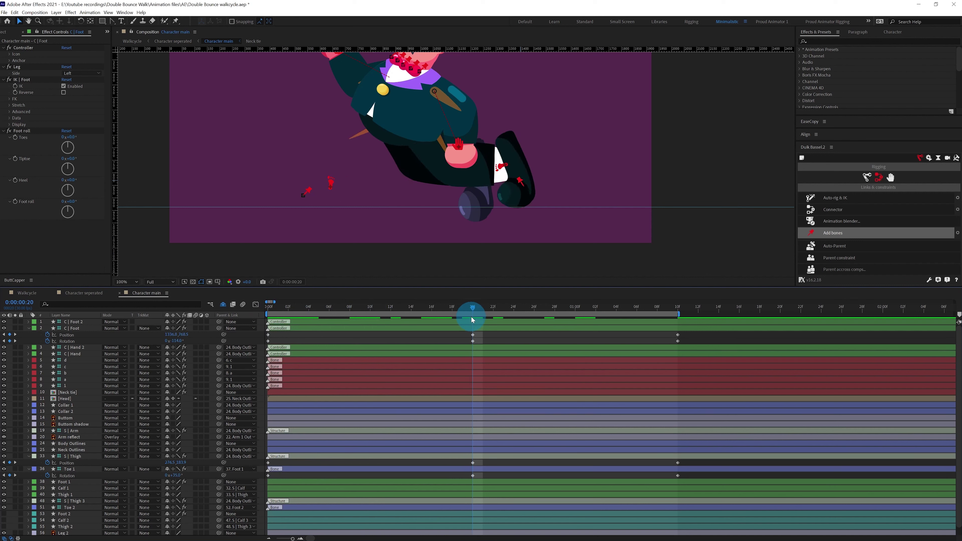
drag(308, 314, 249, 316)
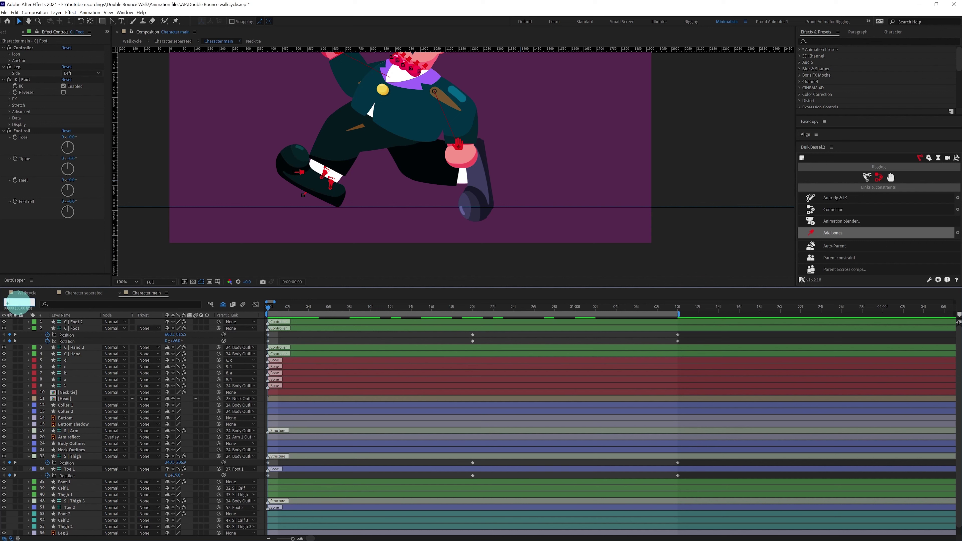
Step: Set the C | Foot and Toe 1 rotations to 0° at frame 3 to flatten the foot
key(Return)
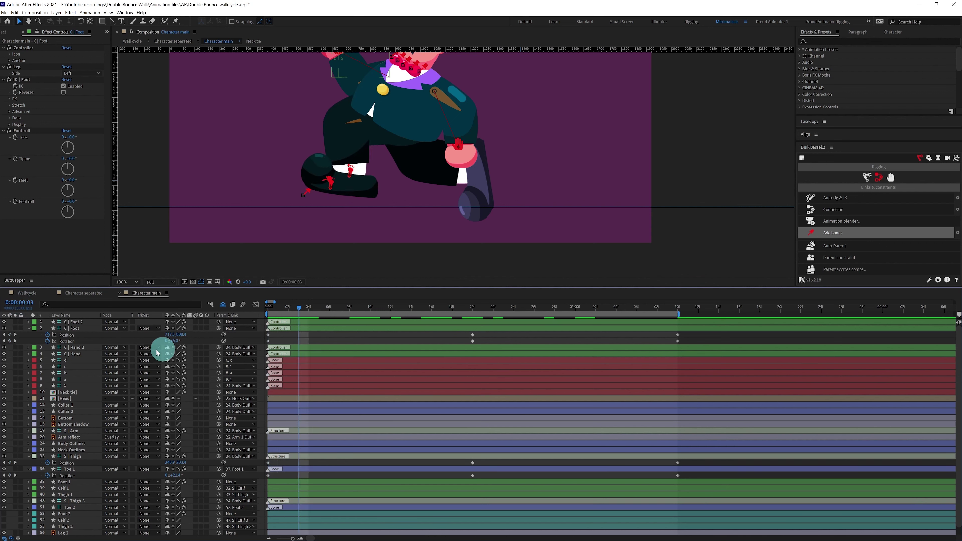
click(176, 341)
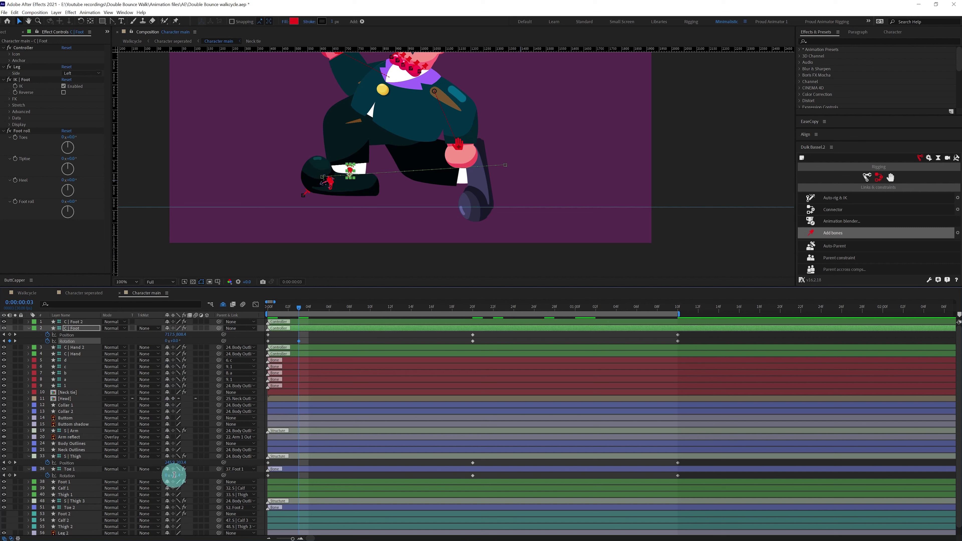
key(Return)
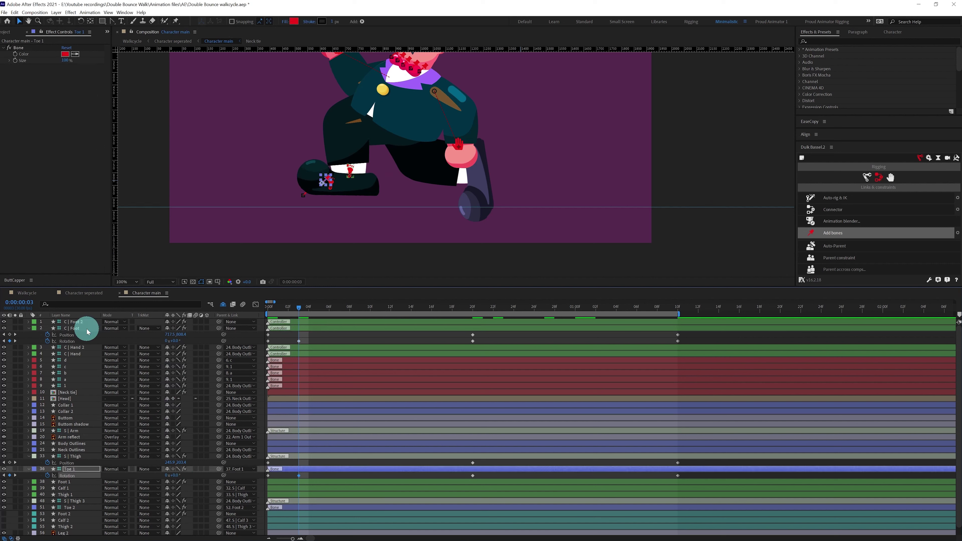
Step: Lower the C | Foot controller at frame 3 until the sole rests near the ground guide
click(87, 328)
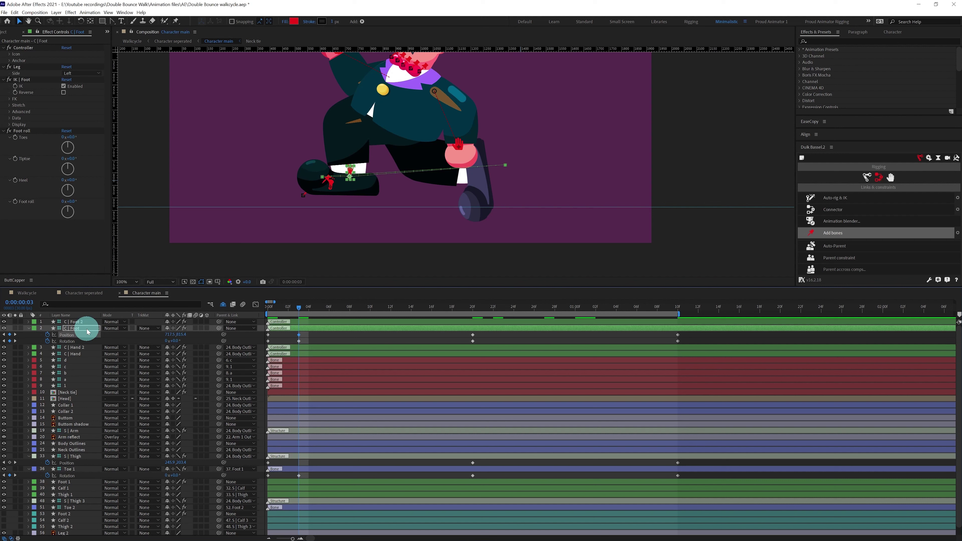
key(Down)
key(Down)
key(Down)
key(Down)
key(Down)
key(Down)
key(Down)
key(Down)
key(Down)
key(Down)
key(Down)
key(Down)
key(Down)
key(Down)
key(Down)
key(Down)
key(Down)
key(Down)
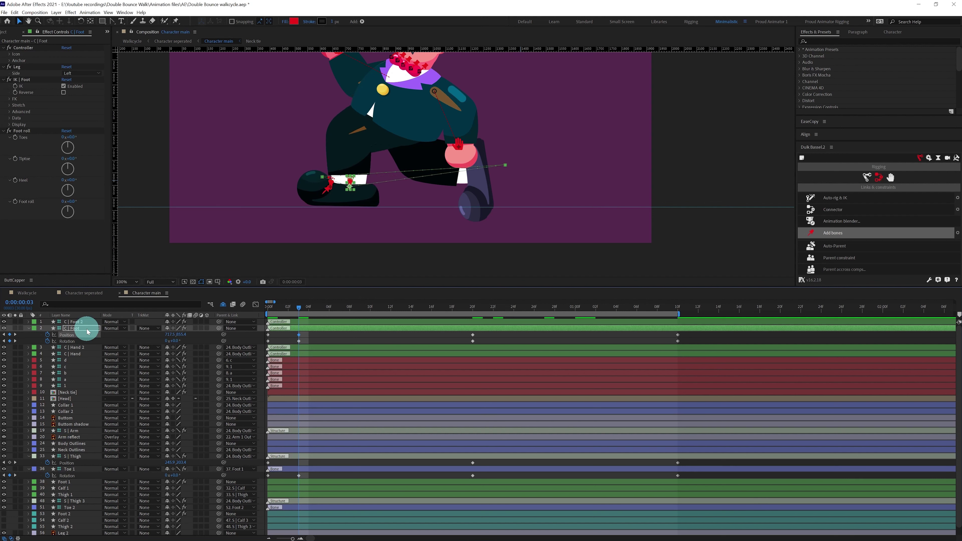
Step: Check the motion and move the S | Thigh layer up slightly at frame 12
key(space)
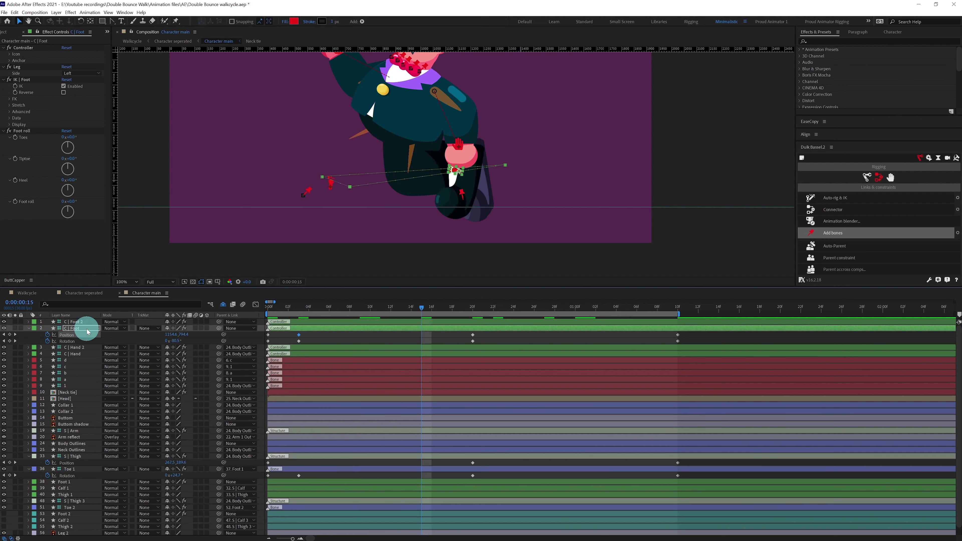
click(377, 457)
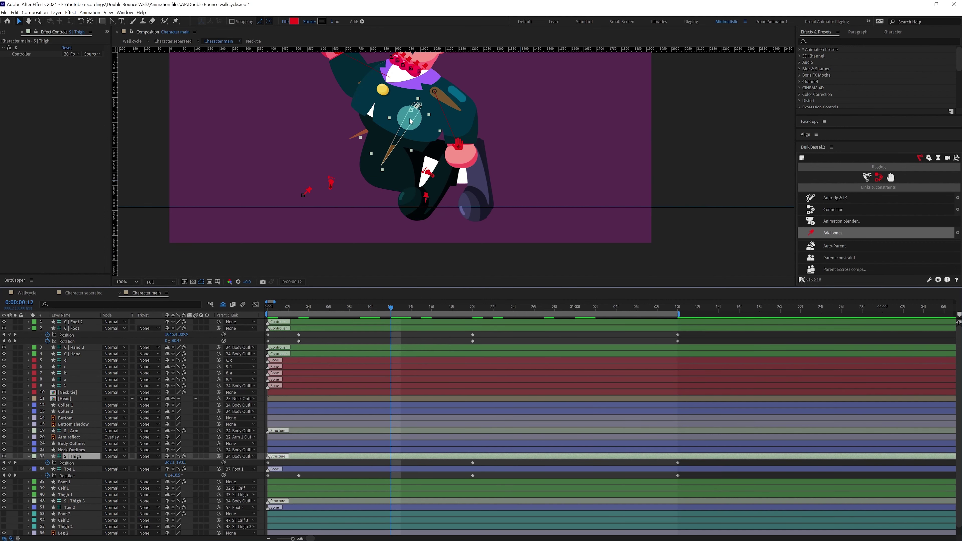
drag(410, 115, 410, 113)
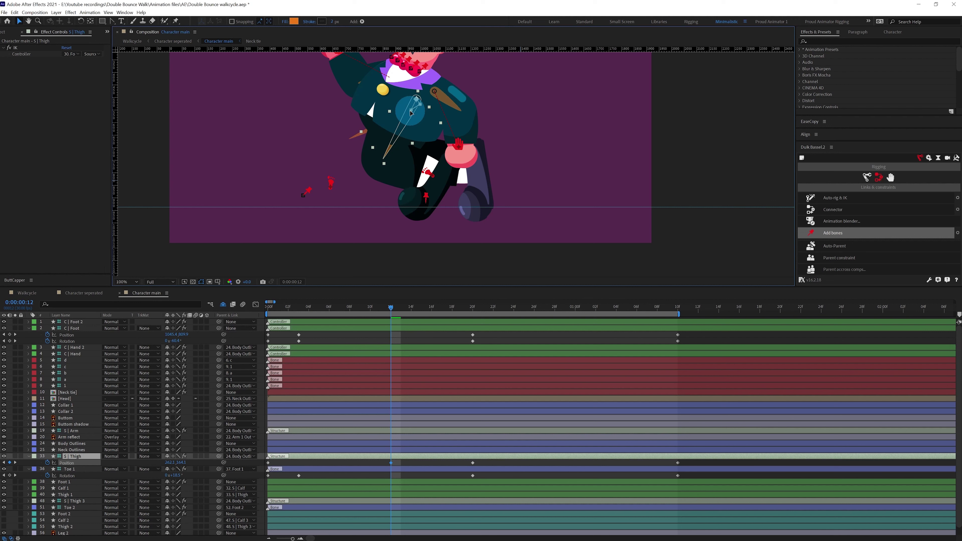
drag(411, 114, 411, 113)
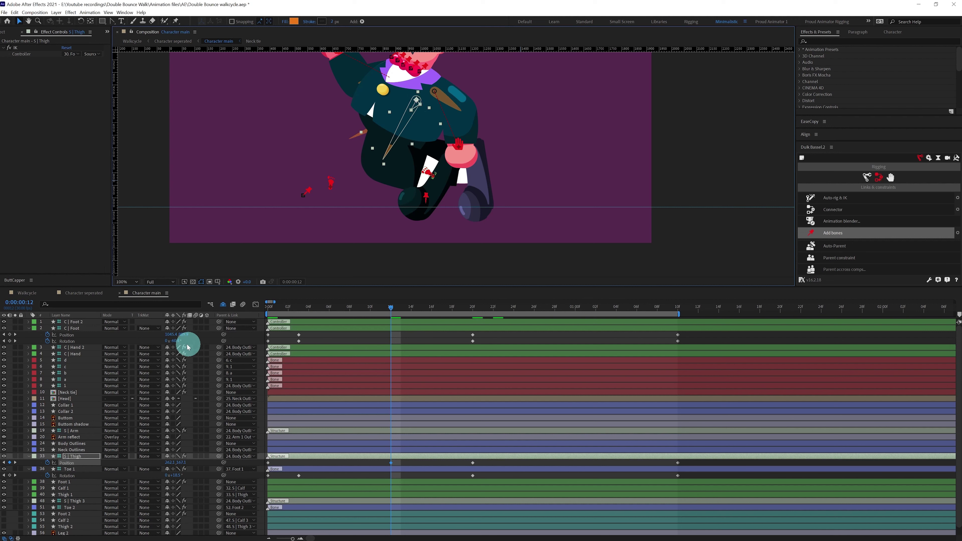
Step: Set the C | Foot and Toe 1 rotations to 0° at frame 12
mouse_move(175, 341)
mouse_down()
mouse_move(184, 340)
mouse_move(176, 341)
mouse_up()
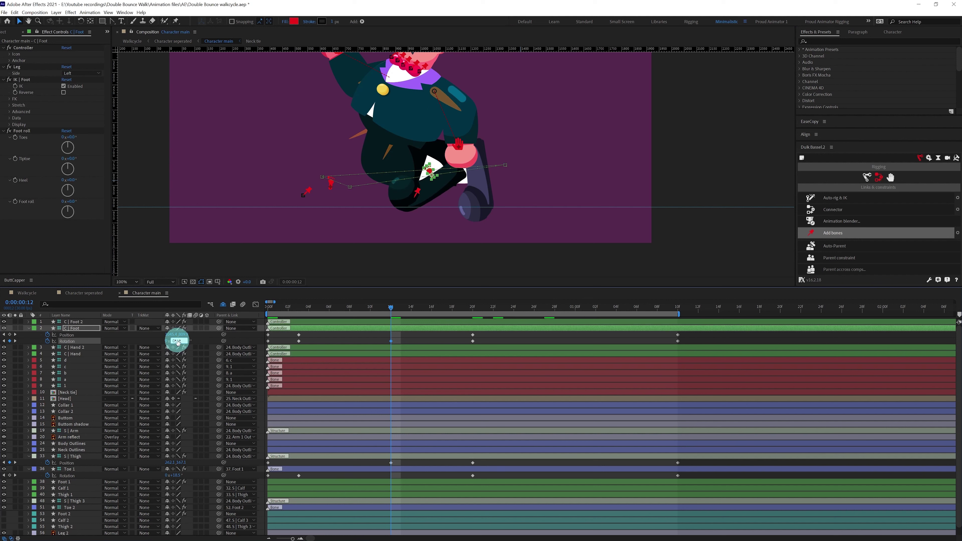
key(Return)
click(176, 476)
text(0)
key(Return)
Step: Lower the C | Foot controller at frame 12 so the flat foot sits on the ground guide
click(83, 328)
key(Down)
key(Down)
key(Down)
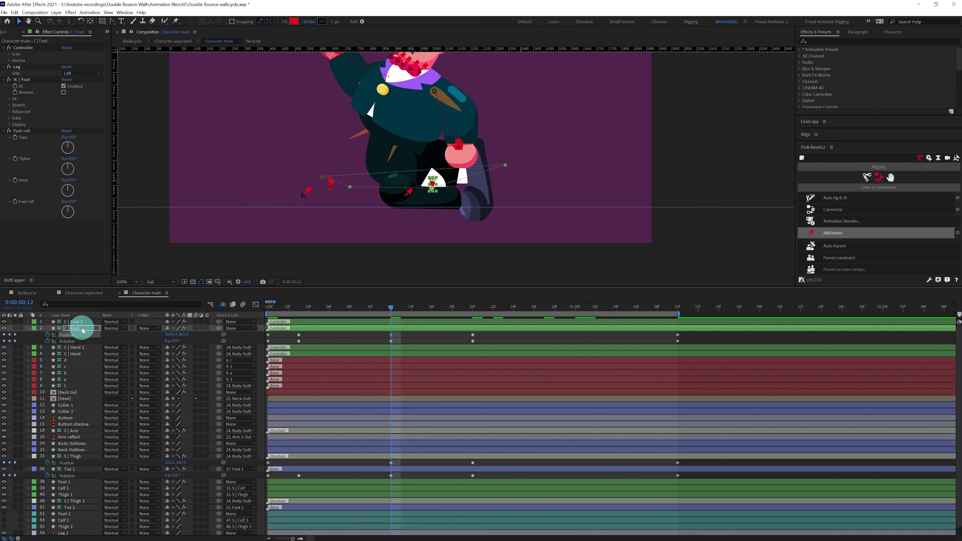
drag(397, 344, 405, 335)
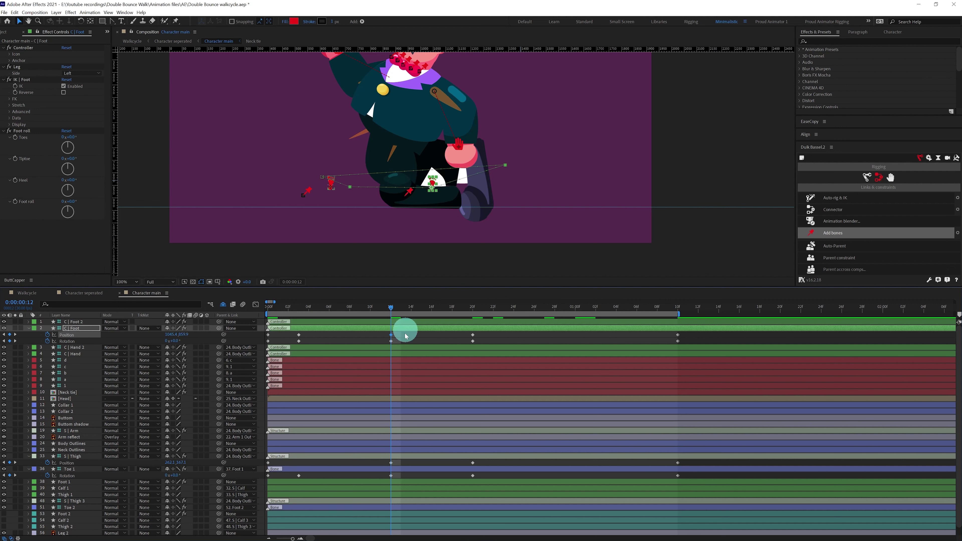
Step: Move the Body Outlines layer up slightly and preview the leg motion up to frame 12
click(78, 456)
click(78, 444)
click(413, 116)
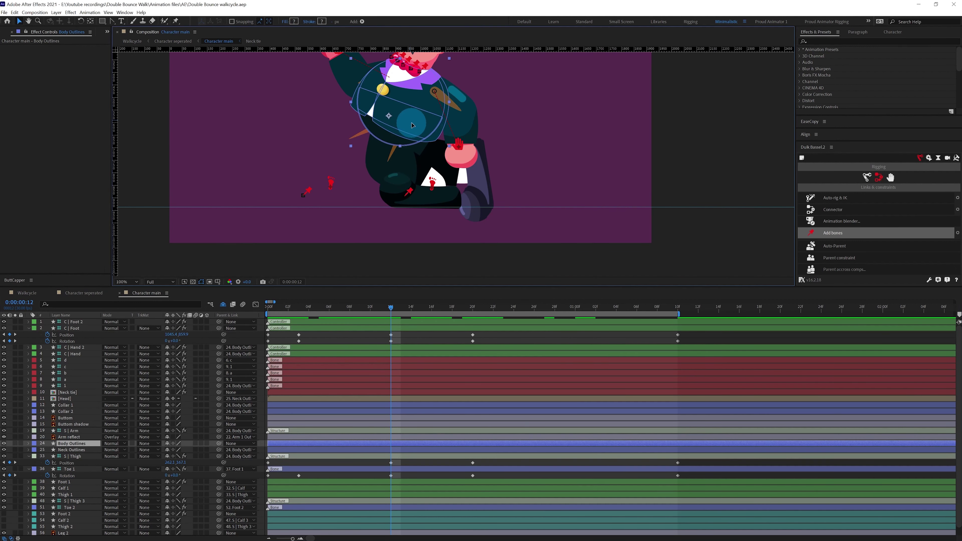
drag(414, 116, 415, 113)
drag(292, 303, 388, 306)
click(410, 133)
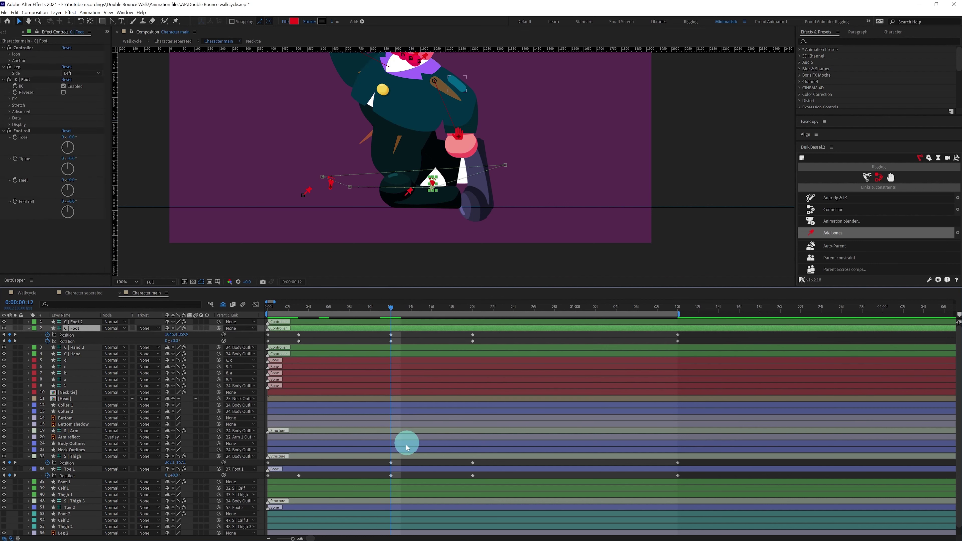
Step: Nudge the S | Thigh layer at frame 12 and delete the C | Foot and Toe 1 keyframes there
click(405, 455)
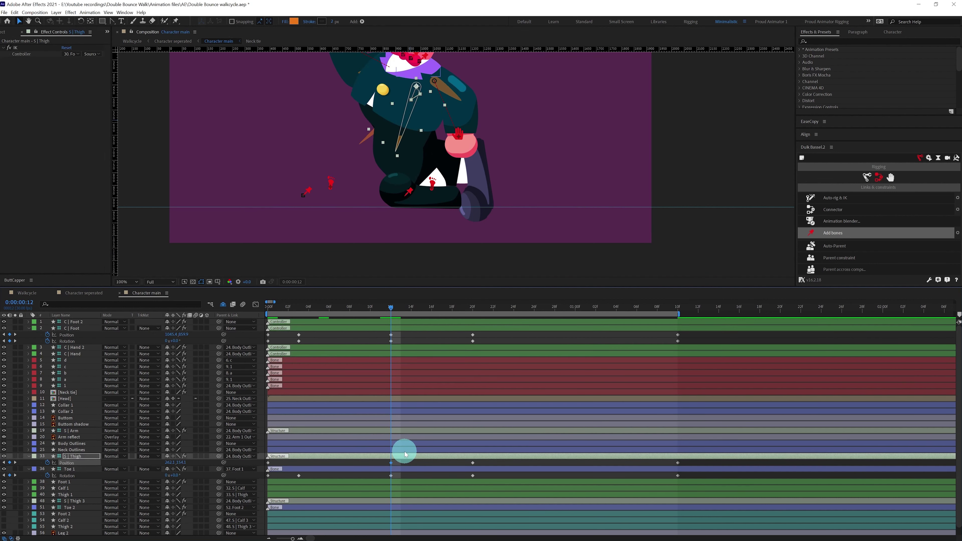
click(394, 329)
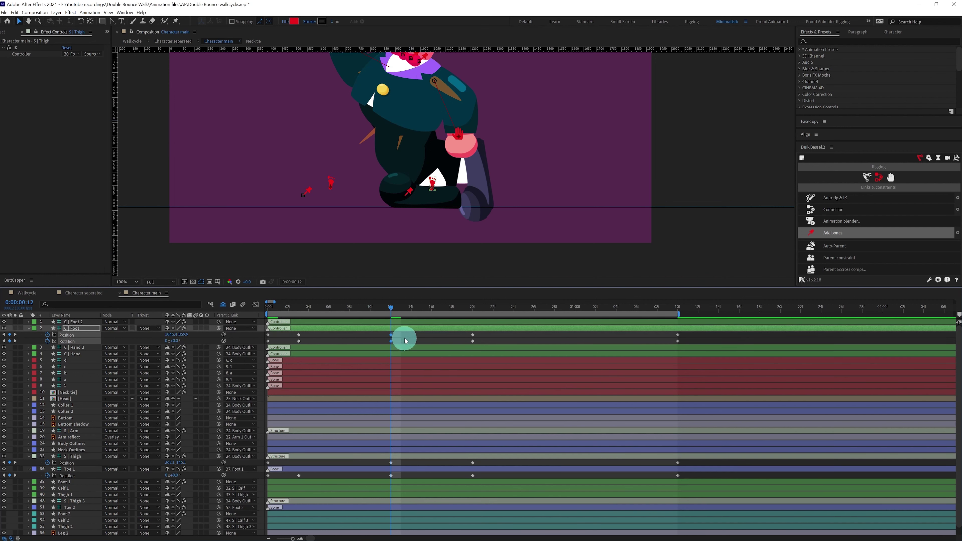
click(397, 340)
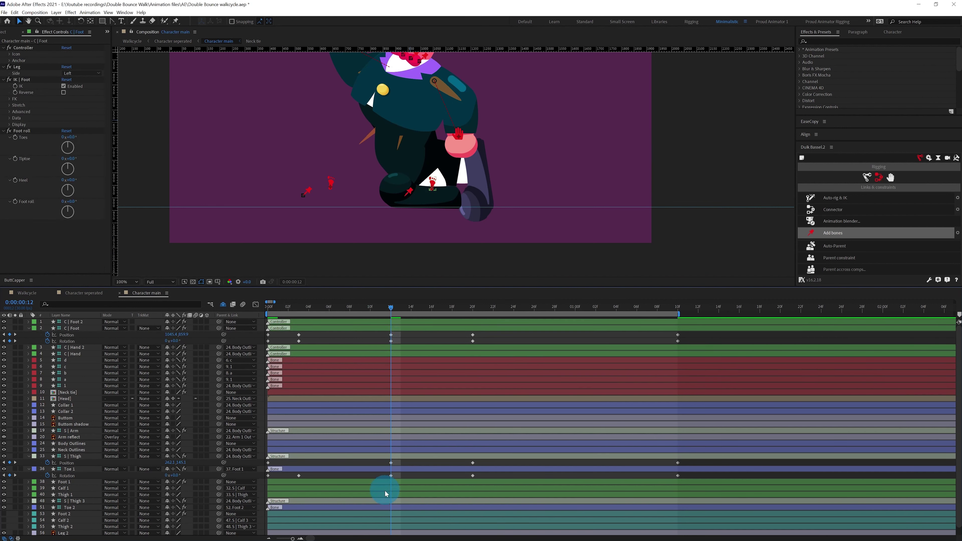
drag(386, 493, 376, 339)
drag(397, 476, 383, 482)
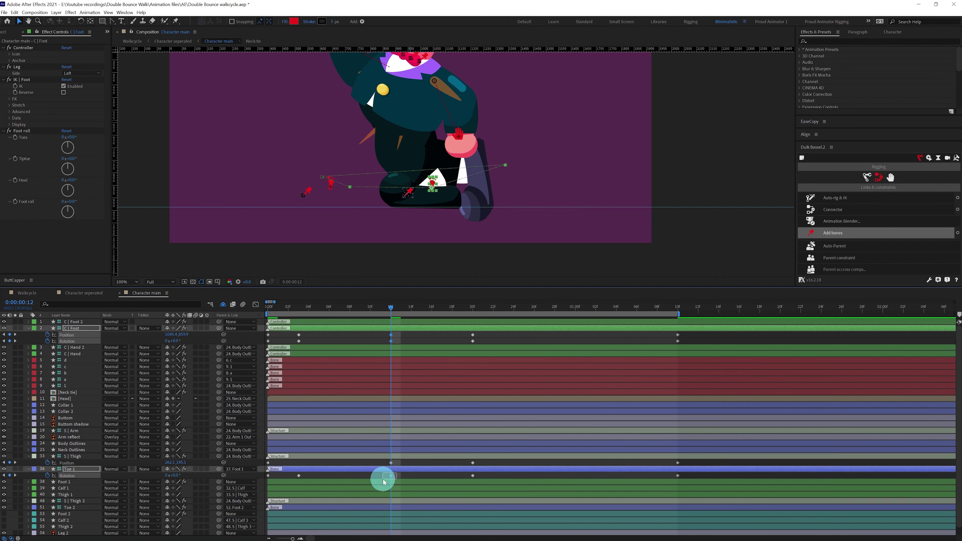
key(Delete)
Step: At frame 8, set the C | Foot and Toe 1 rotations to 0° and lower the foot onto the ground guide
click(400, 337)
key(Page_Up)
key(Page_Up)
key(Page_Up)
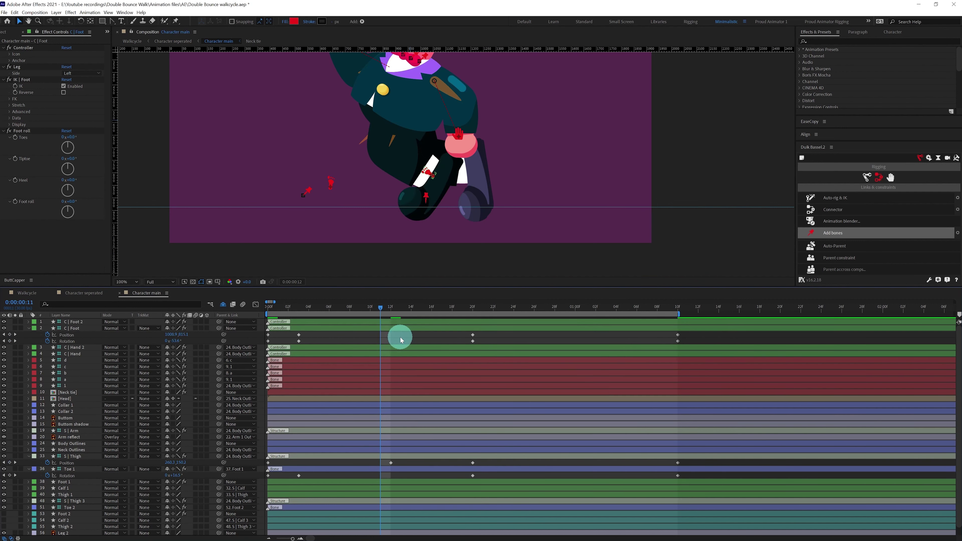
key(Page_Up)
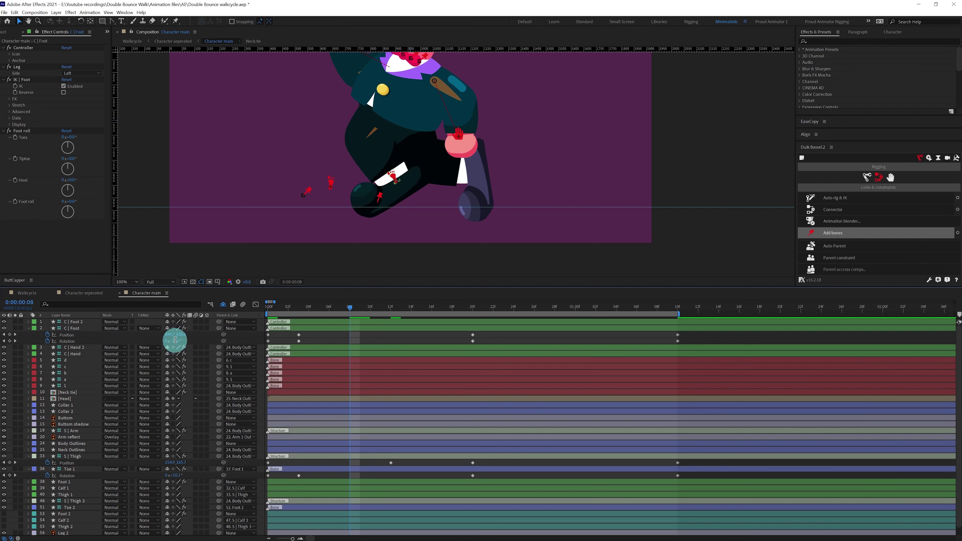
key(Return)
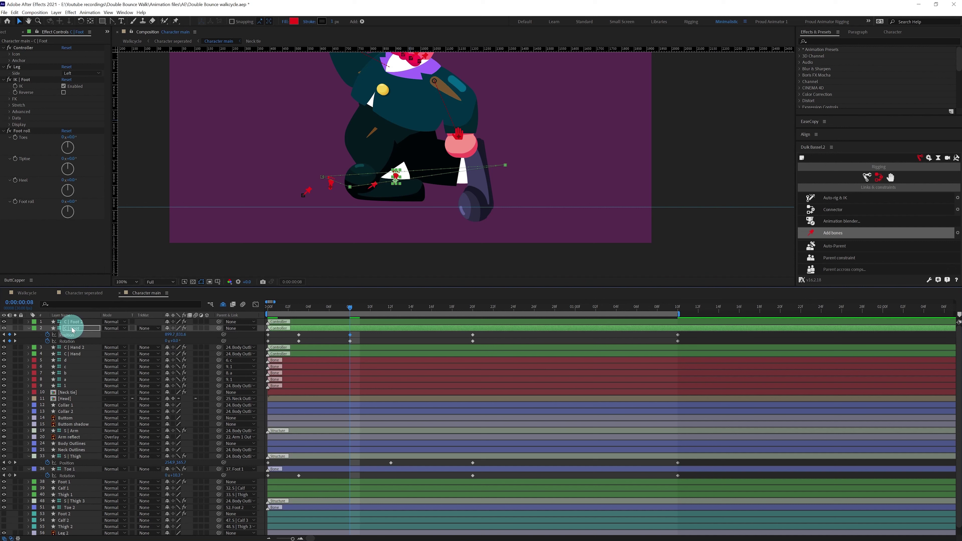
key(Down)
key(Down)
key(Down)
key(Down)
key(Down)
key(Down)
key(Down)
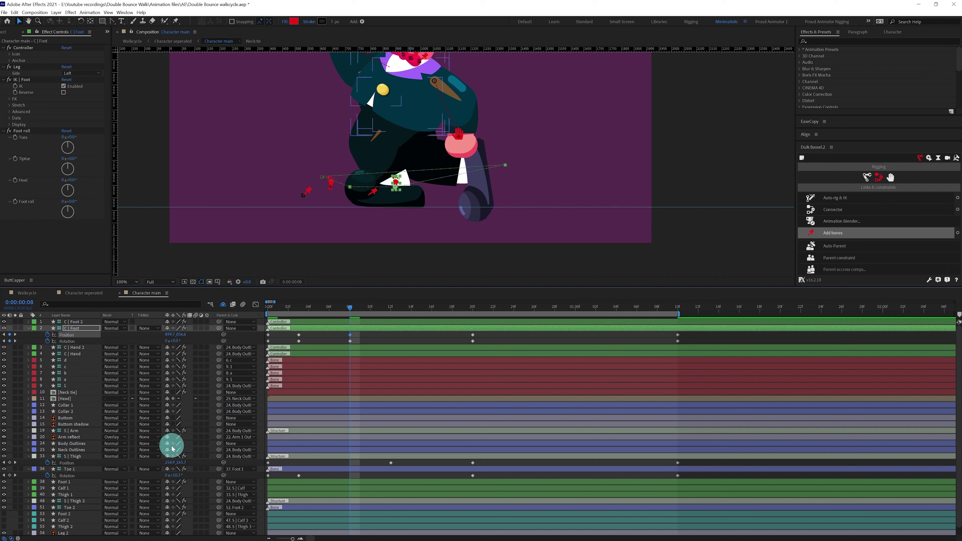
click(176, 476)
text(0)
key(Return)
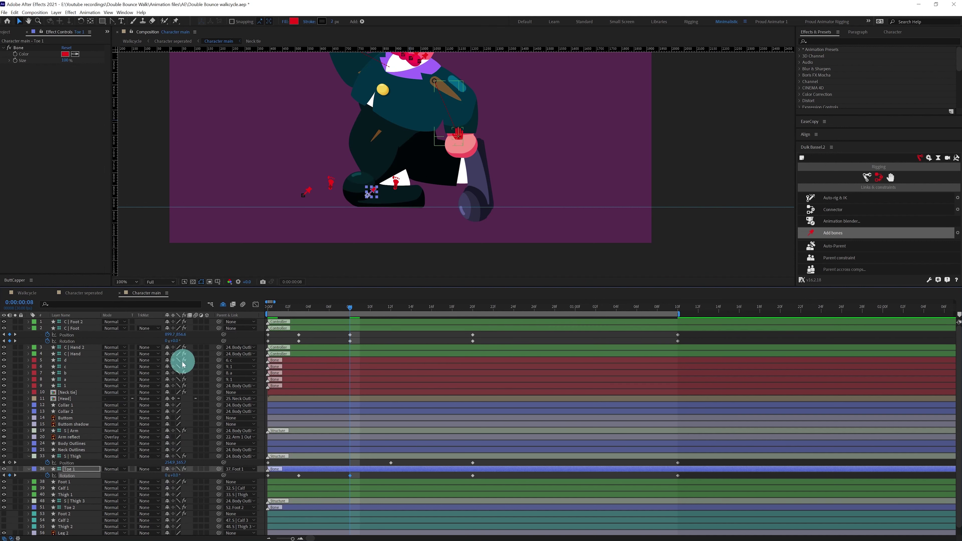
Step: At frame 11, set the C | Foot and Toe 1 rotations to 0° and lower the flat foot onto the ground guide
click(83, 329)
key(Page_Down)
key(Page_Down)
key(Page_Down)
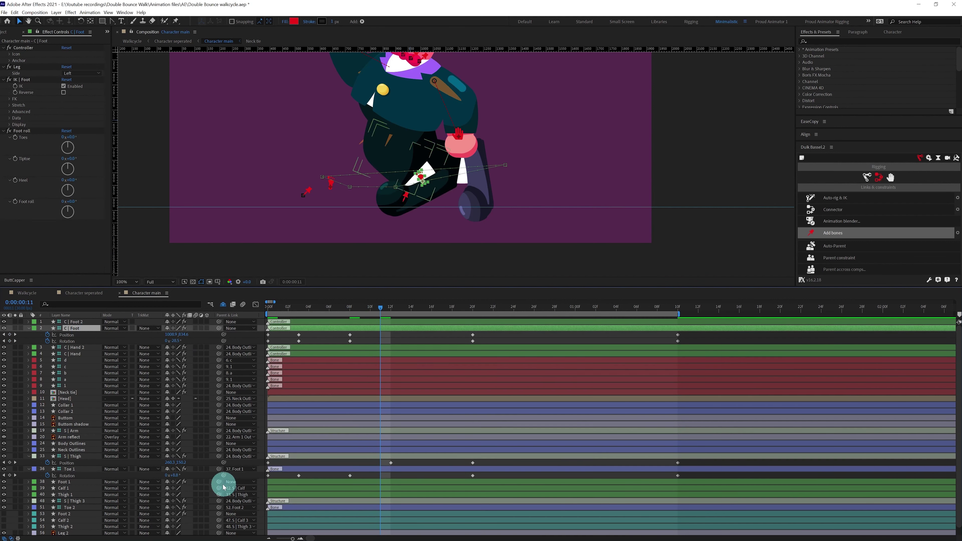
key(Up)
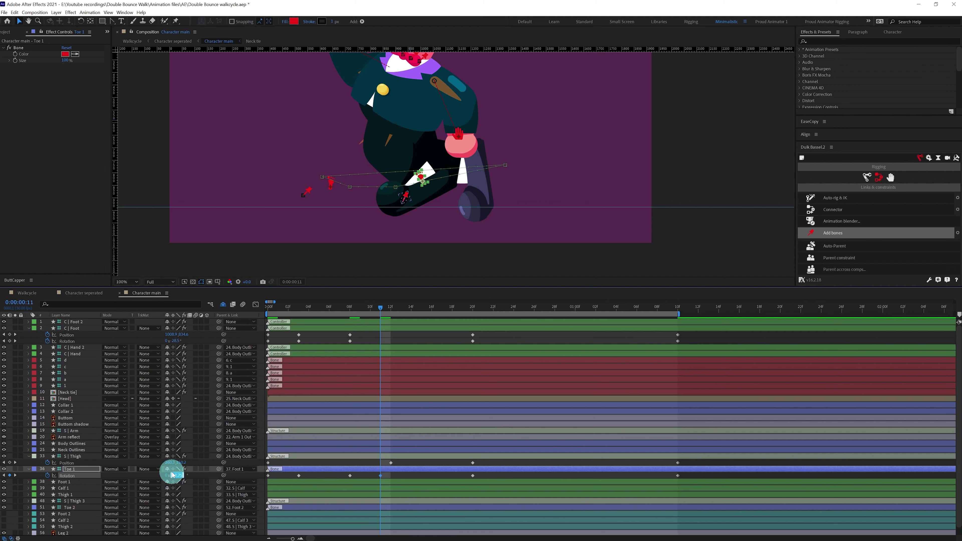
click(407, 328)
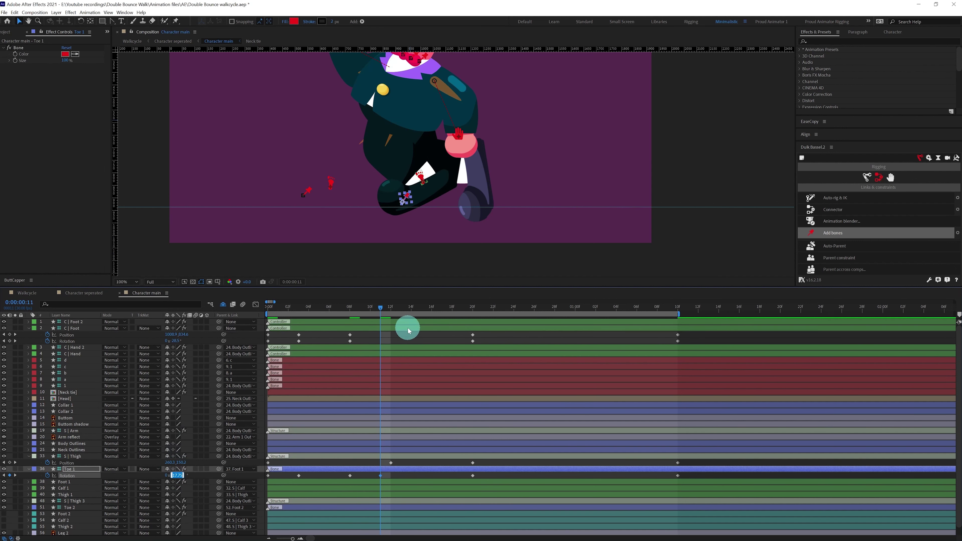
click(176, 341)
text(0)
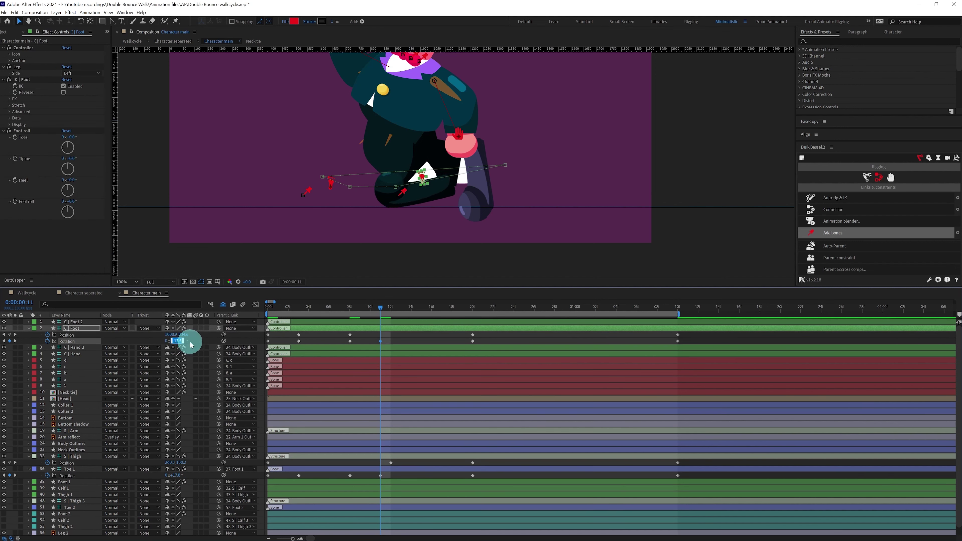
click(182, 476)
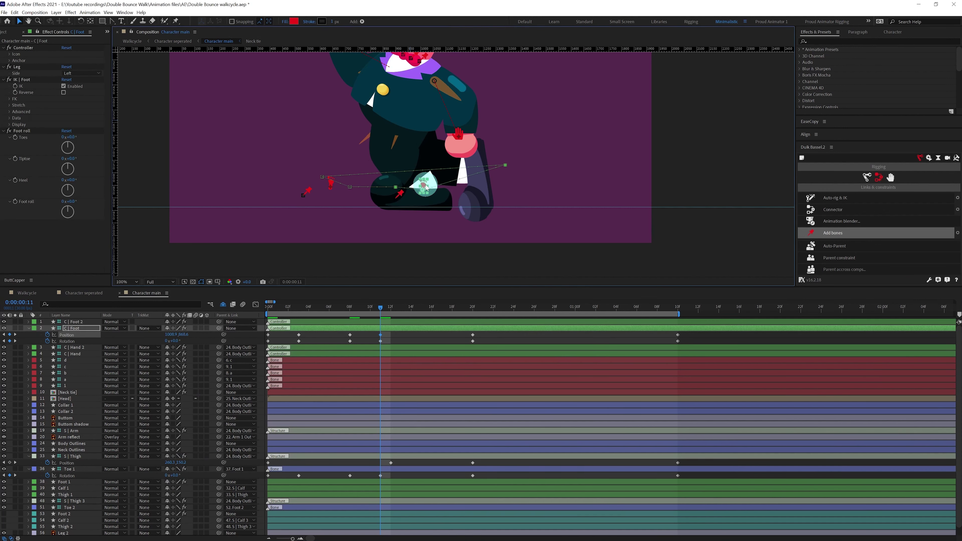
Step: At frame 14, raise the C | Foot controller and bend the Toe 1 rotation so the lifting foot rests on the ground guide
click(415, 309)
drag(177, 475, 182, 475)
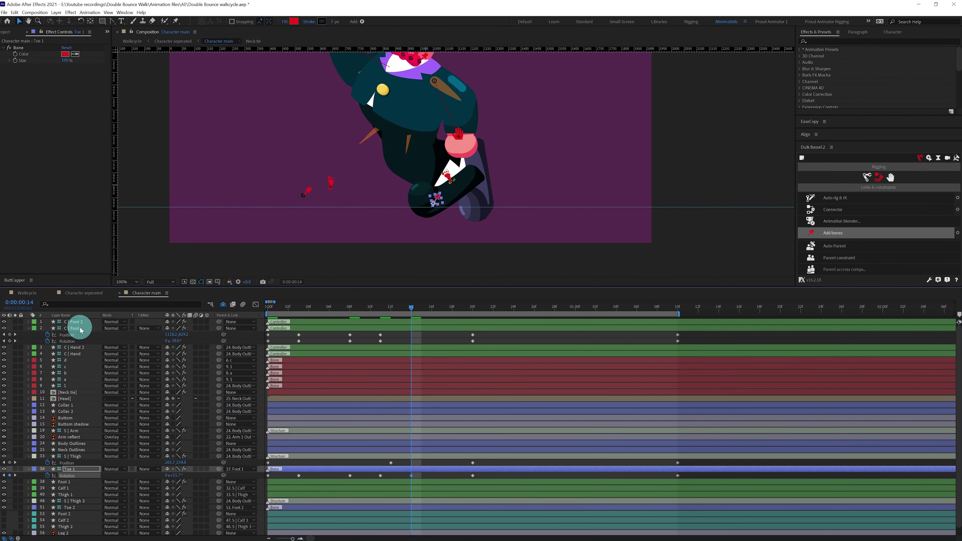
click(82, 328)
key(Up)
key(Up)
key(Up)
key(Up)
key(Up)
key(Up)
key(Up)
key(Up)
key(Up)
key(Up)
key(Up)
key(Up)
key(Up)
key(Up)
key(Up)
key(Up)
key(Up)
key(Up)
key(Up)
key(Up)
key(Up)
key(Up)
click(178, 474)
key(shift+Up)
key(shift+Up)
key(shift+Up)
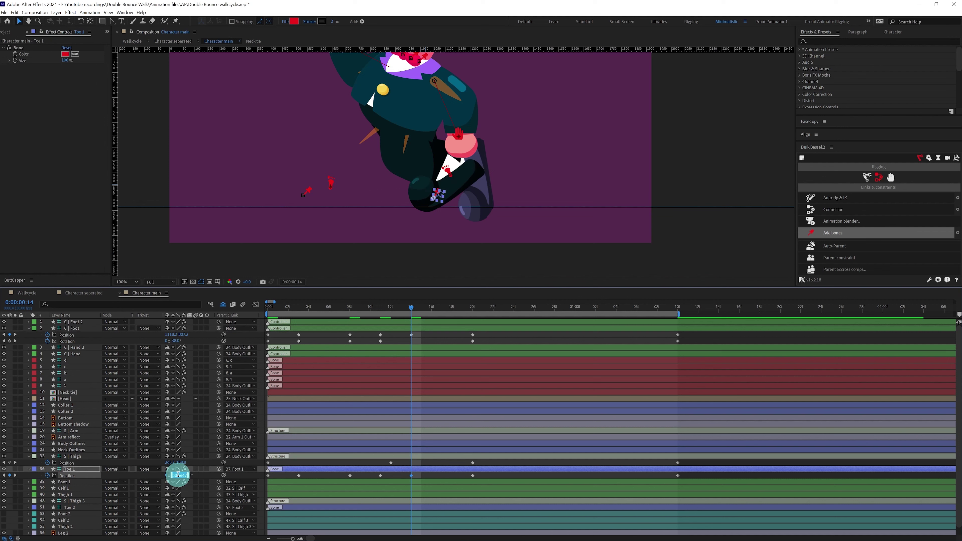
Step: Raise the C | Foot controller at frames 17 and 16 so the toe does not sink below the ground guide
click(82, 329)
key(Page_Down)
key(Page_Down)
key(Page_Down)
key(Up)
key(Up)
key(Up)
key(Up)
key(Up)
key(Up)
key(Up)
key(Up)
key(Up)
key(Page_Up)
key(Page_Up)
key(Page_Down)
key(Up)
key(Up)
key(Up)
Step: Nudge the C | Foot controller up at frames 18 and 13, and scrub through the leg motion up to frame 20
key(k)
key(k)
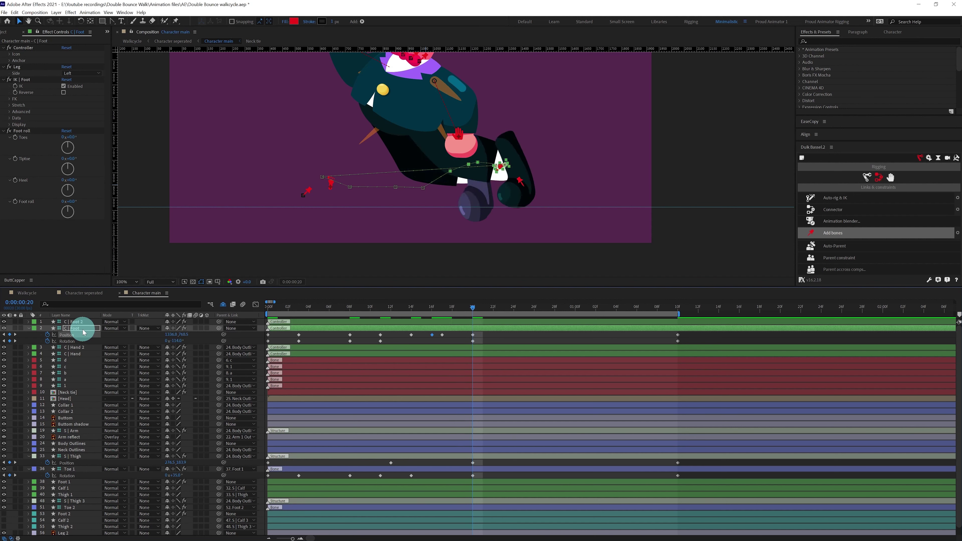
key(Page_Up)
key(Page_Up)
key(Up)
key(Up)
key(Up)
key(j)
key(j)
key(j)
key(Page_Up)
key(Up)
key(Up)
click(319, 308)
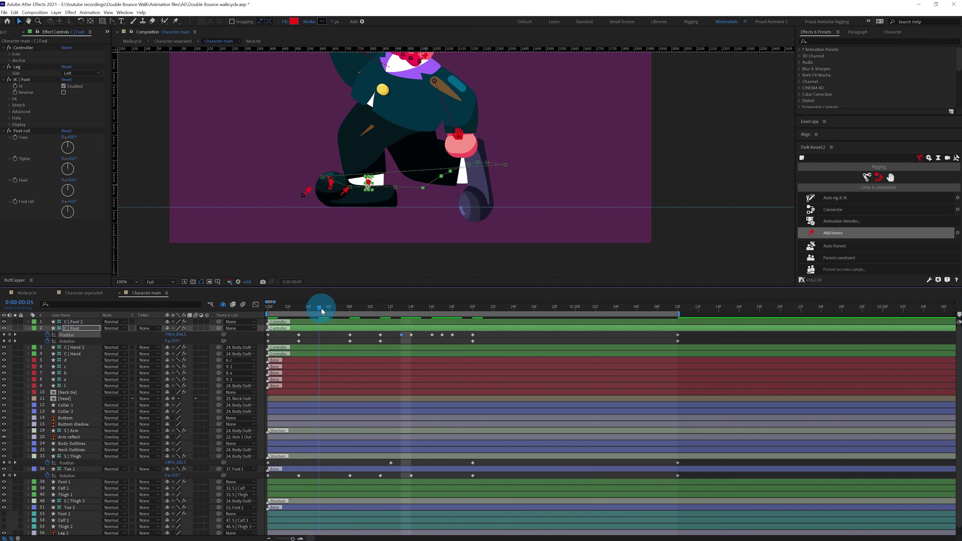
drag(322, 310, 474, 307)
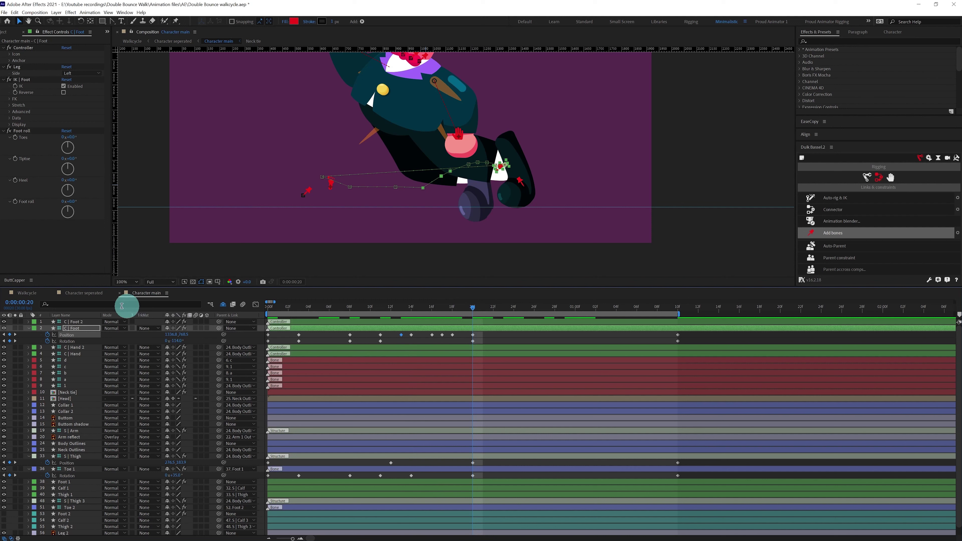
Step: Advance 10 frames to 0:00:01:00, raise the C | Foot controller, and rotate it and Toe 1 so the toes point downward for the leg swing
click(28, 309)
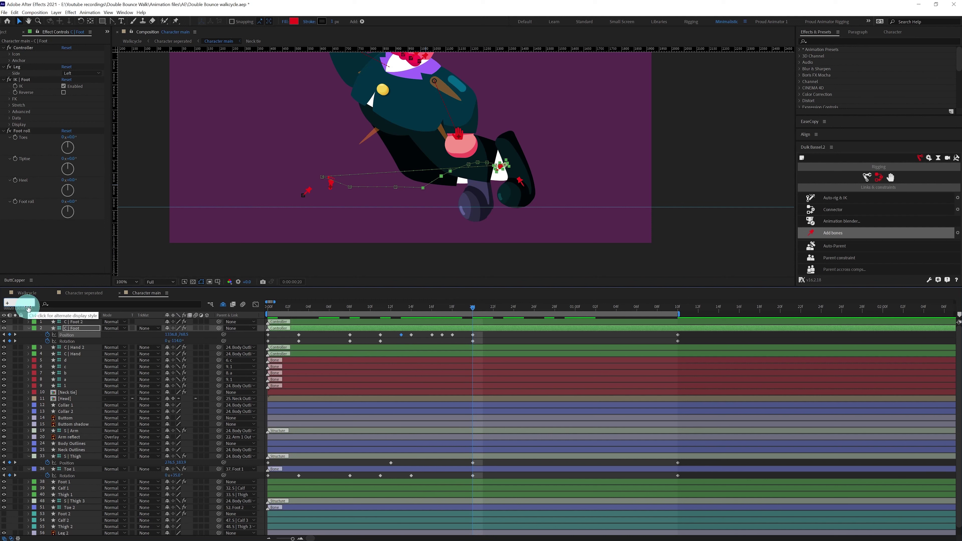
text(+10)
key(Return)
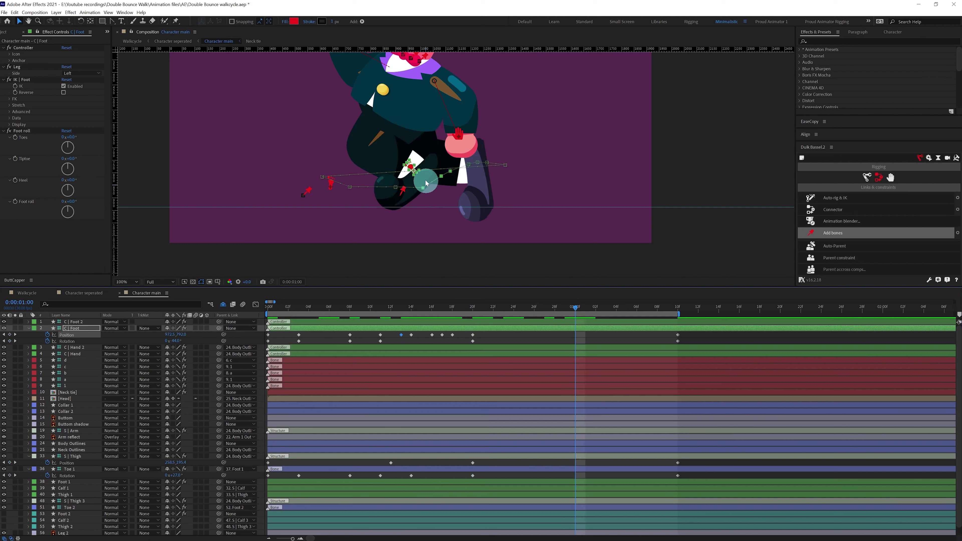
drag(413, 167, 414, 151)
click(171, 344)
drag(163, 343, 153, 341)
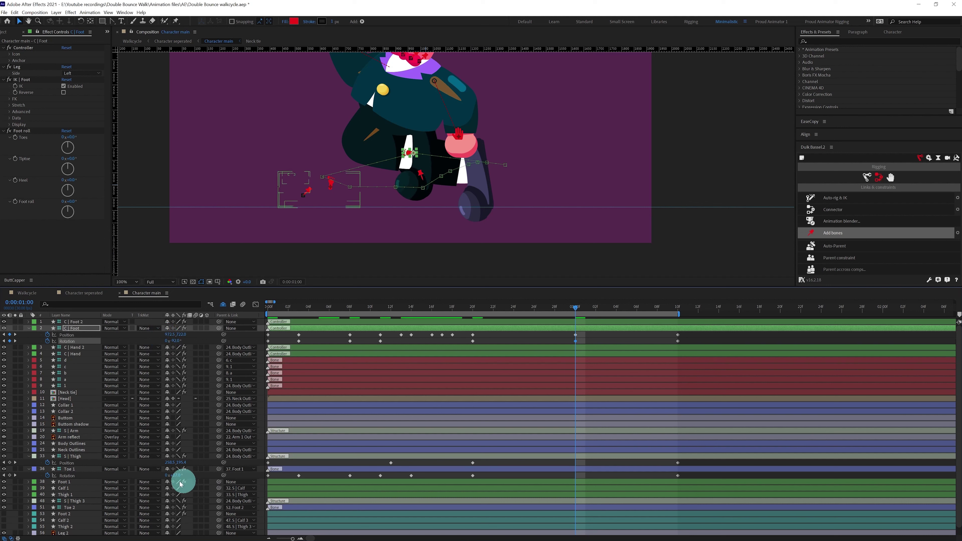
drag(176, 478, 161, 477)
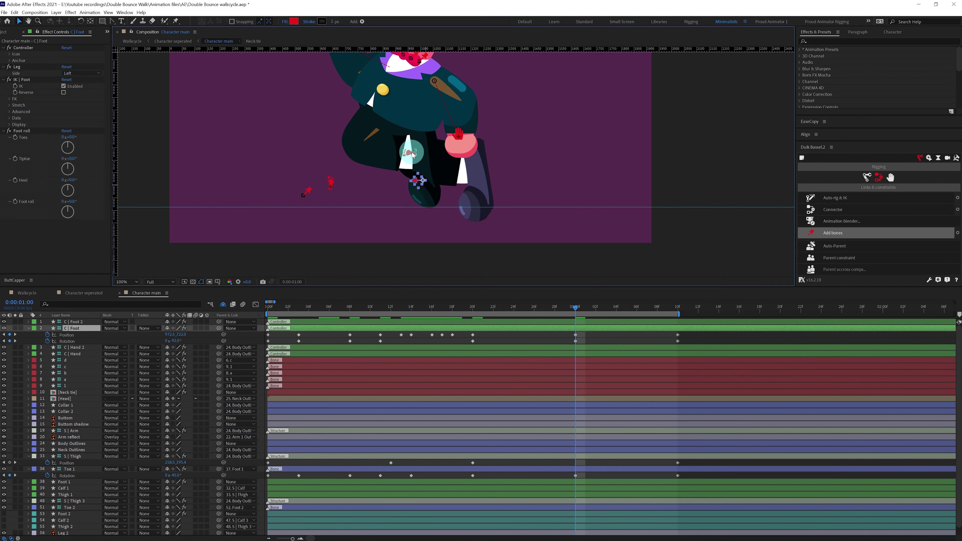
Step: Shift the C | Foot controller, Body Outlines and S | Thigh layers up slightly at 0:00:01:00
drag(412, 156, 413, 153)
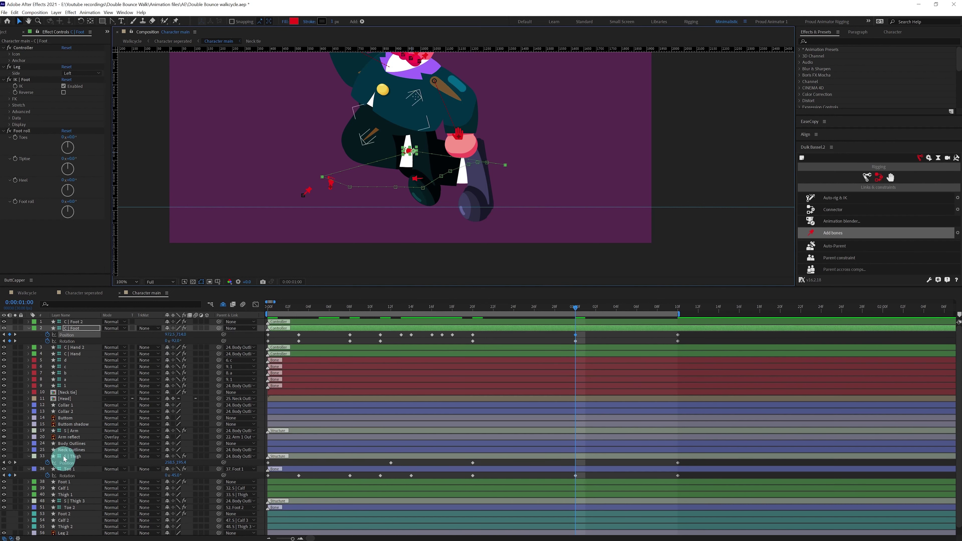
click(66, 444)
key(shift+Up)
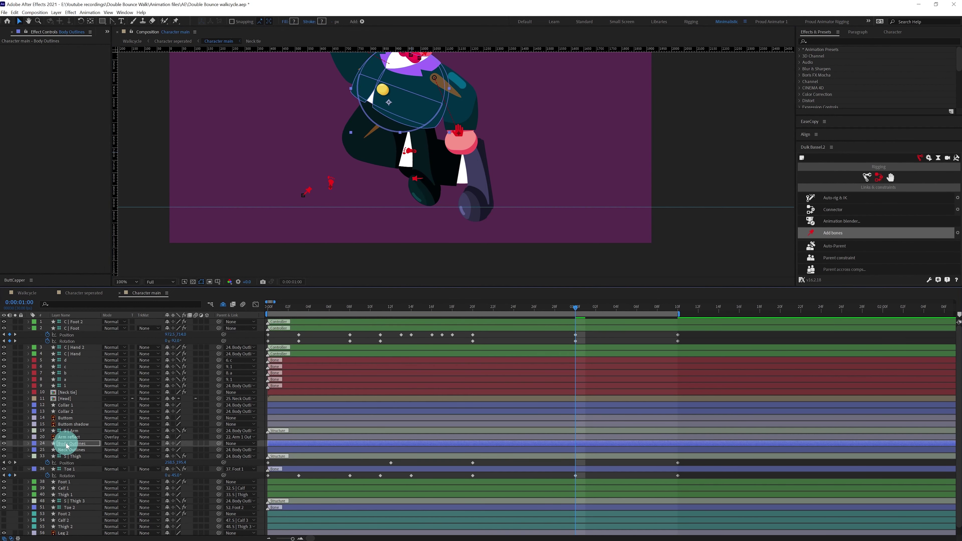
click(583, 327)
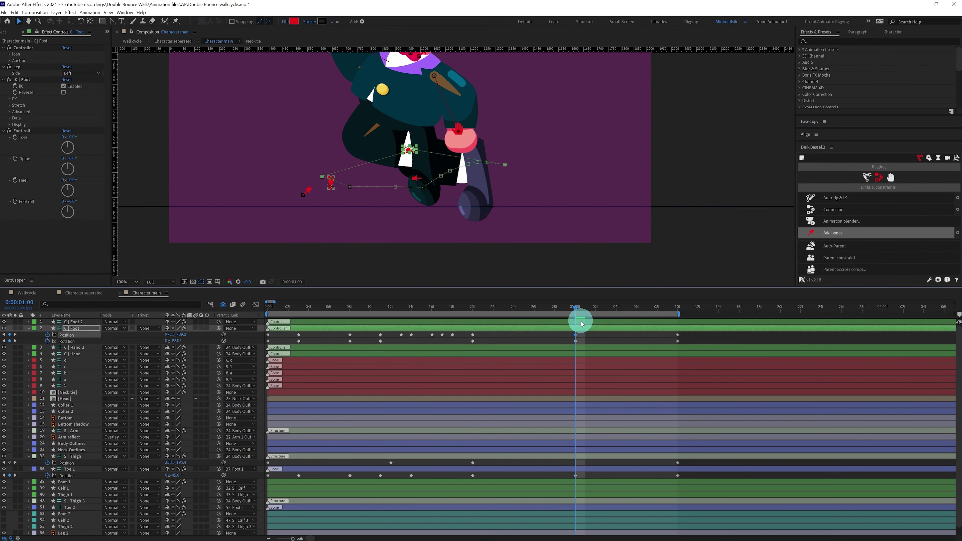
drag(413, 151, 413, 149)
click(573, 457)
drag(406, 102, 408, 91)
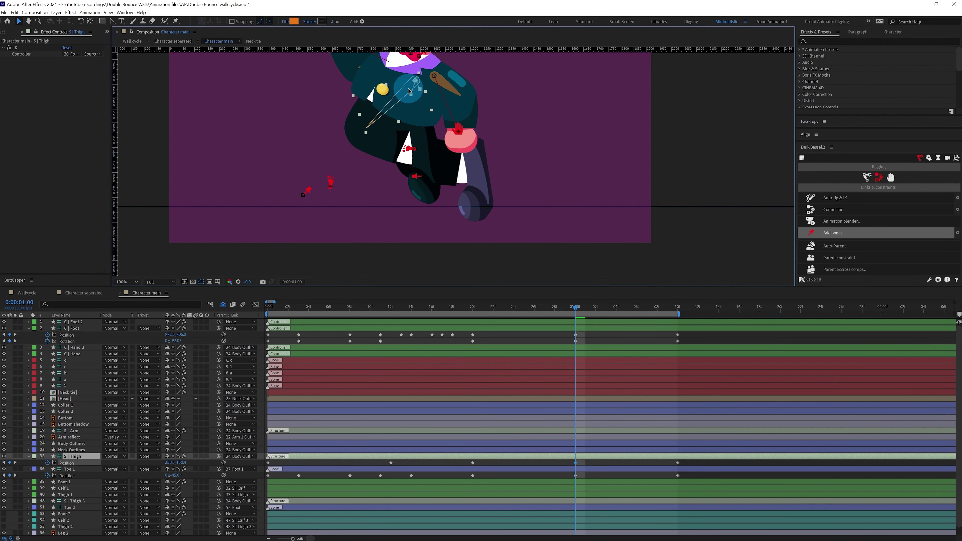
click(556, 260)
Step: Preview the full leg motion from the first frame with the whole character in view
click(646, 307)
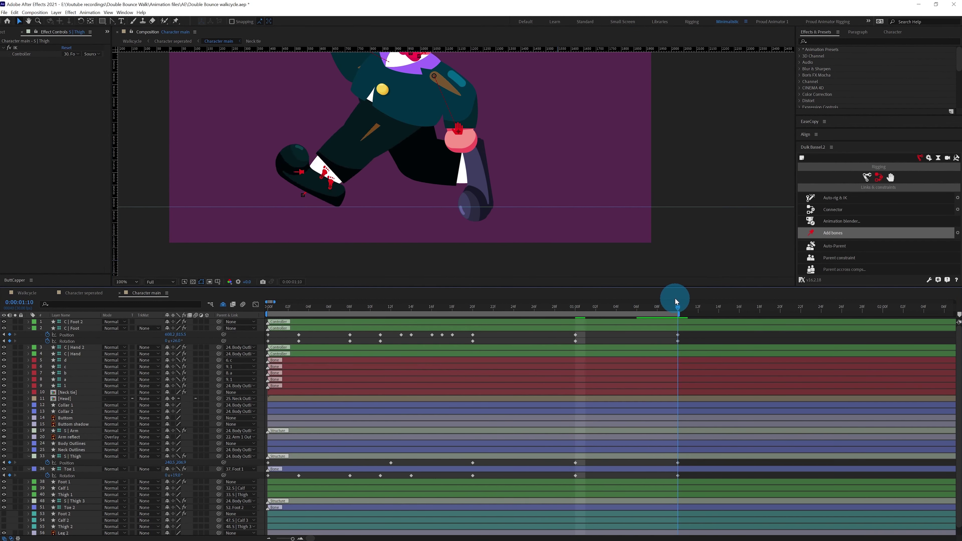
click(269, 305)
scroll(384, 184, down, 2)
scroll(384, 184, up, 2)
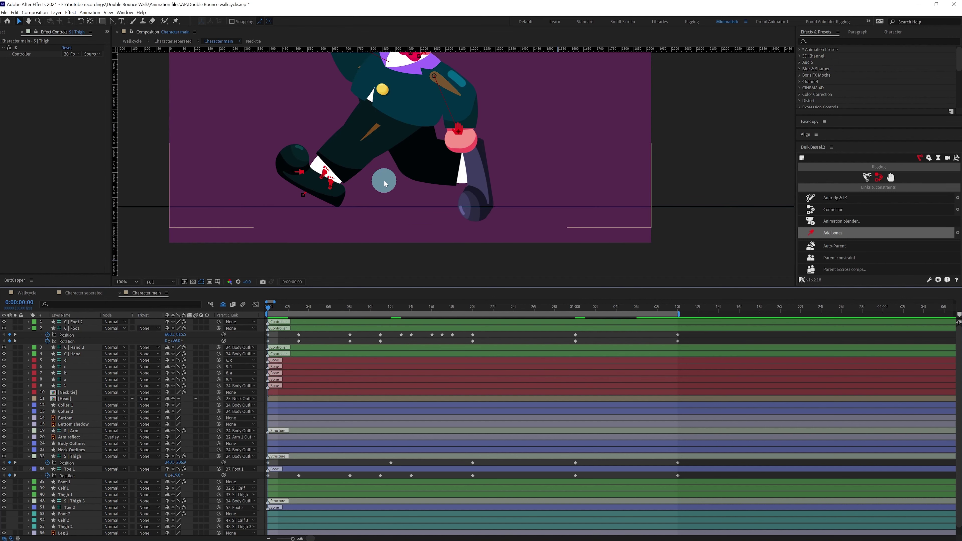
drag(384, 174, 377, 222)
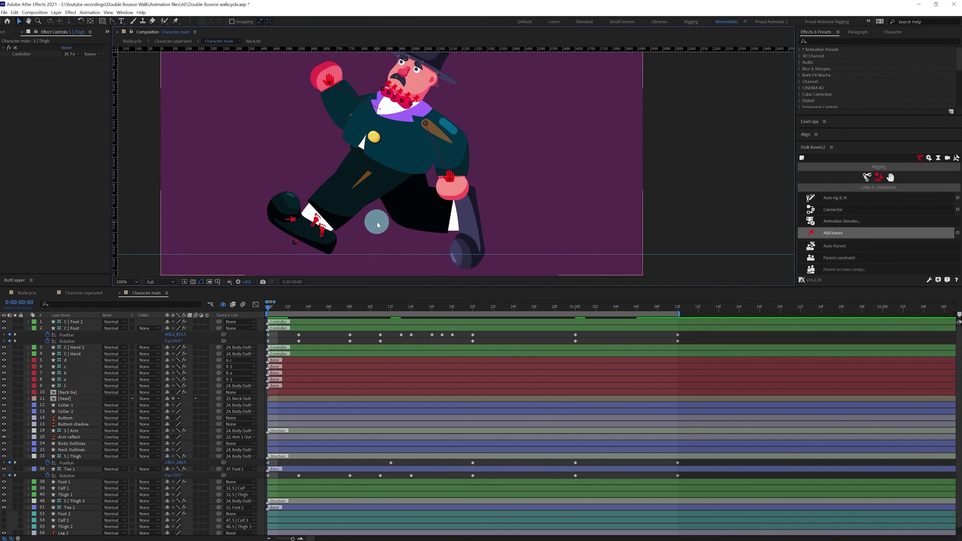
key(space)
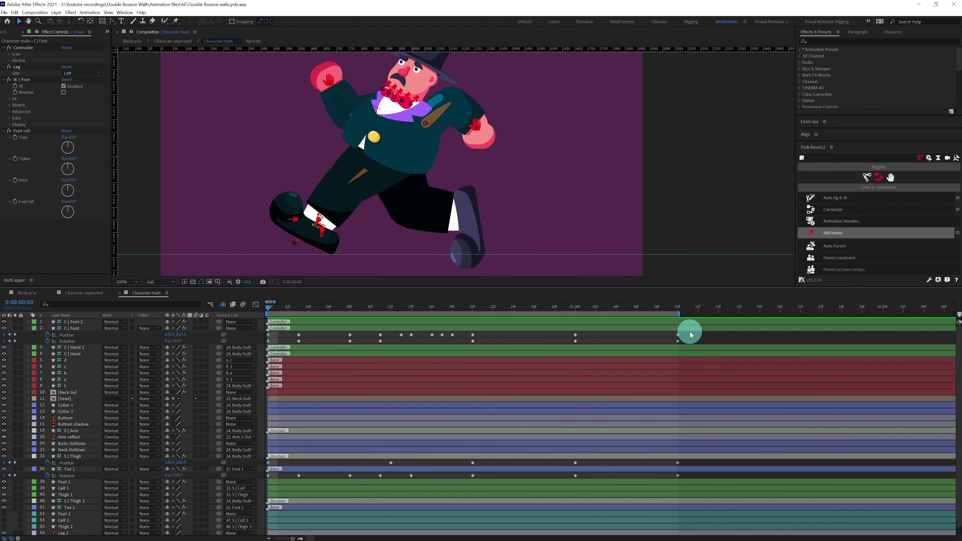
Step: Apply Easy Ease to all C | Foot, S | Thigh and Toe 1 keyframes
drag(403, 456, 244, 492)
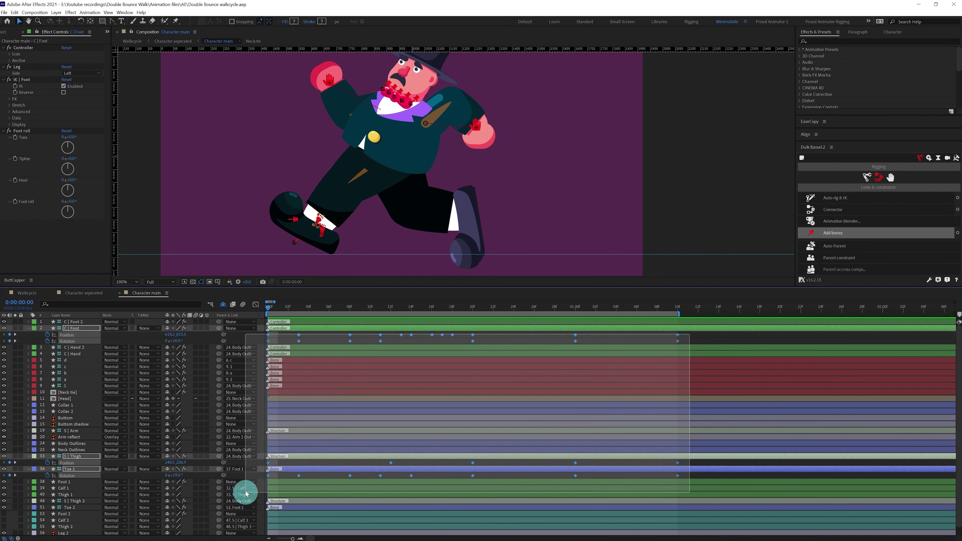
key(F9)
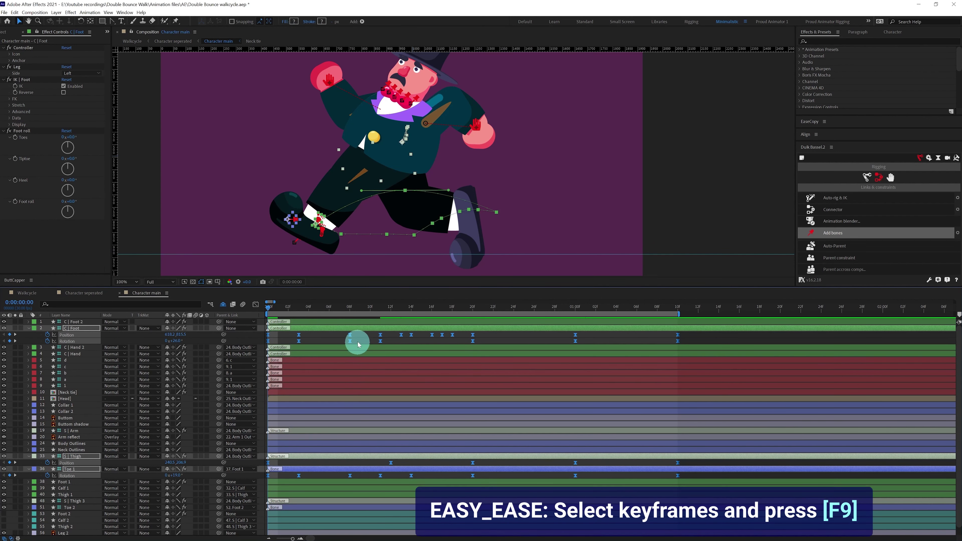
Step: Convert the C | Foot Position keyframes between the first and frame 20, plus the one at 0:00:01:00, to round Auto Bezier keyframes
click(471, 310)
click(383, 345)
drag(371, 345, 283, 337)
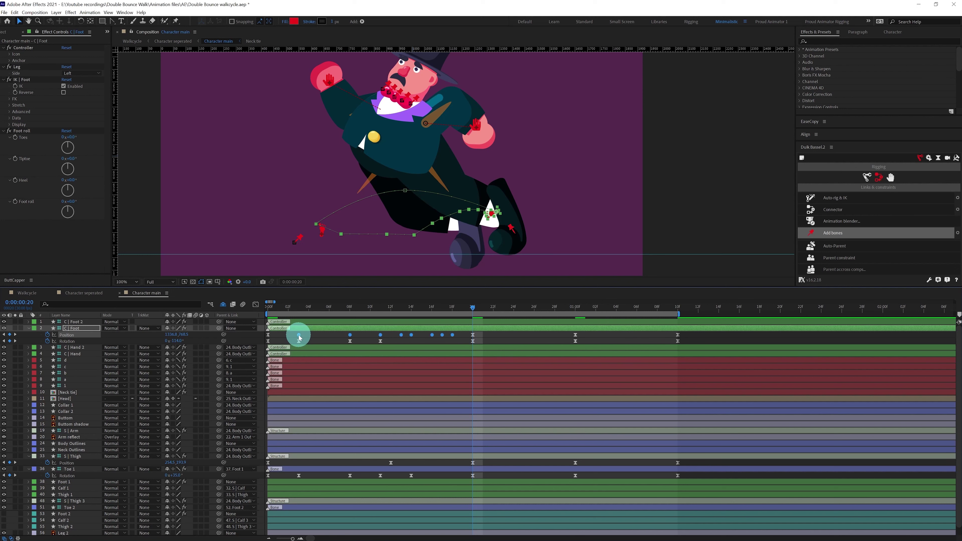
click(575, 311)
click(575, 334)
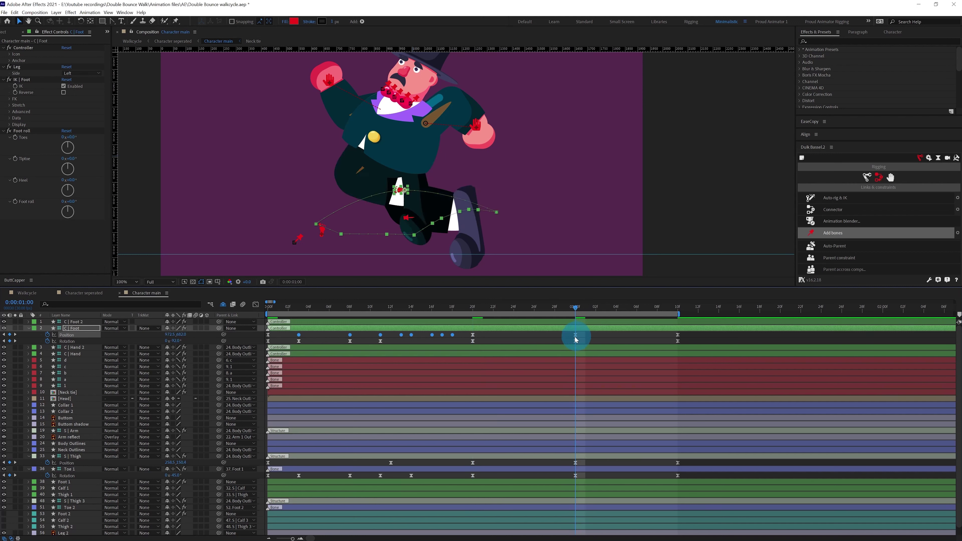
click(270, 307)
click(281, 340)
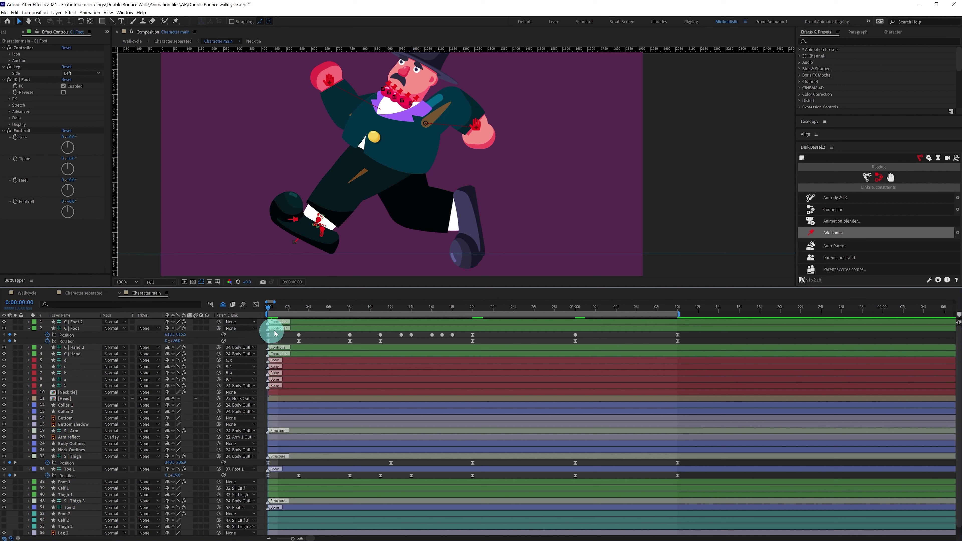
Step: Reveal the Position property of the Body Outlines layer and separate it into X and Y dimensions
click(94, 444)
click(77, 445)
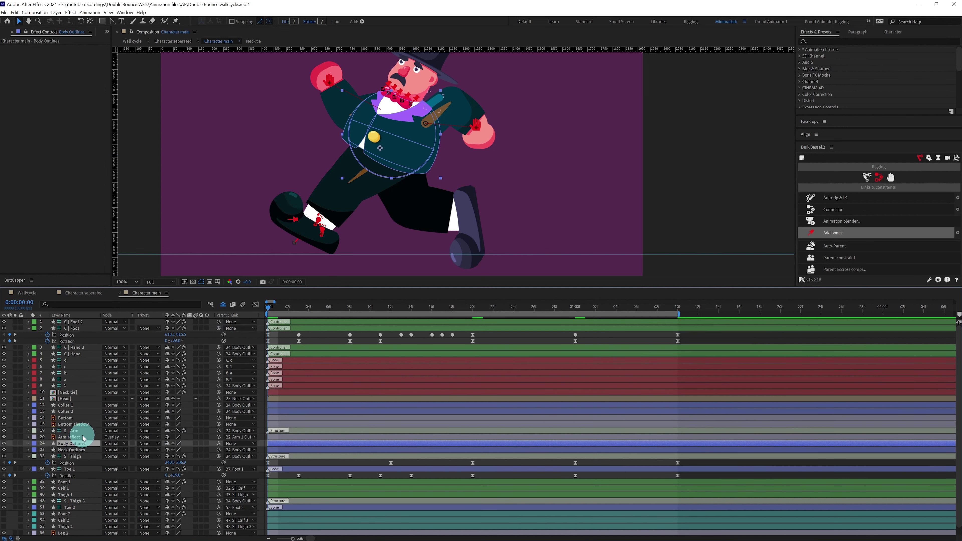
key(p)
right_click(63, 449)
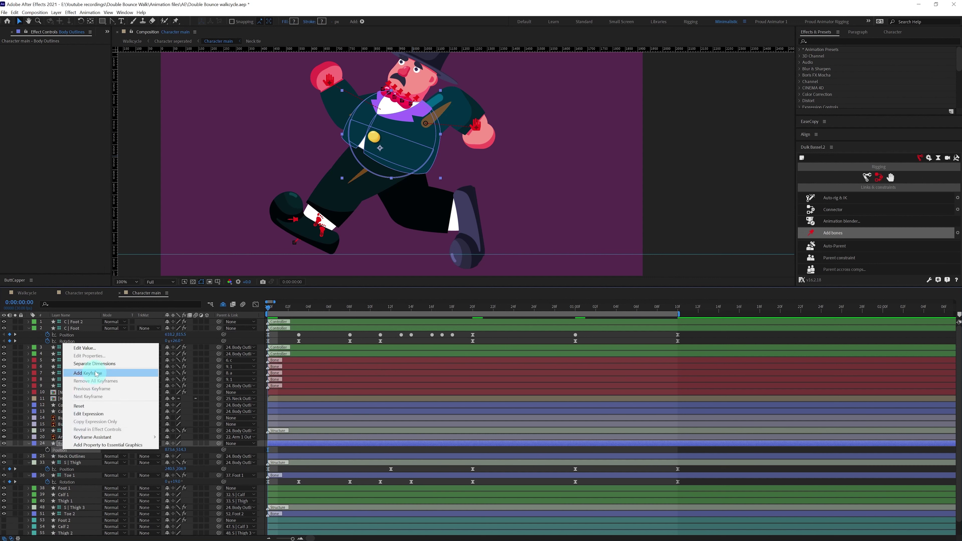
click(94, 364)
click(34, 457)
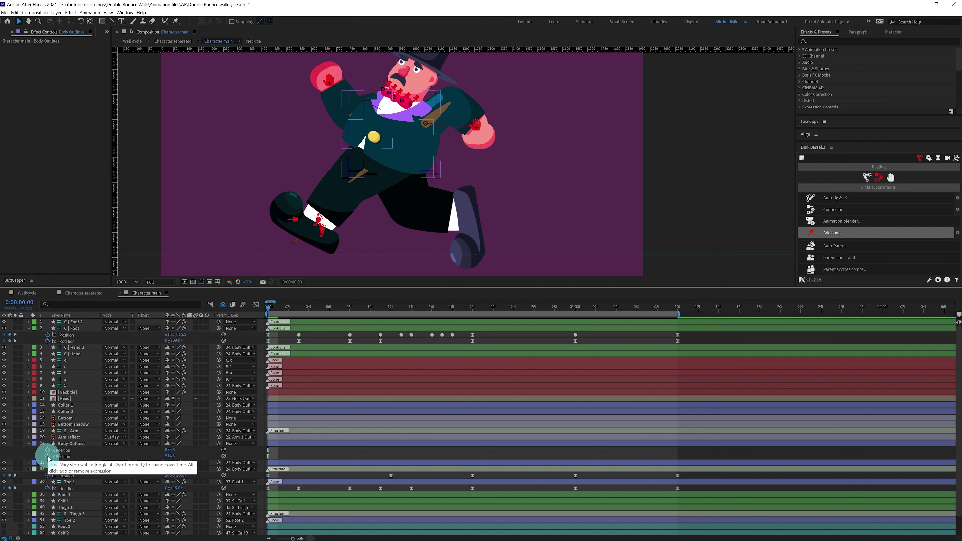
click(79, 329)
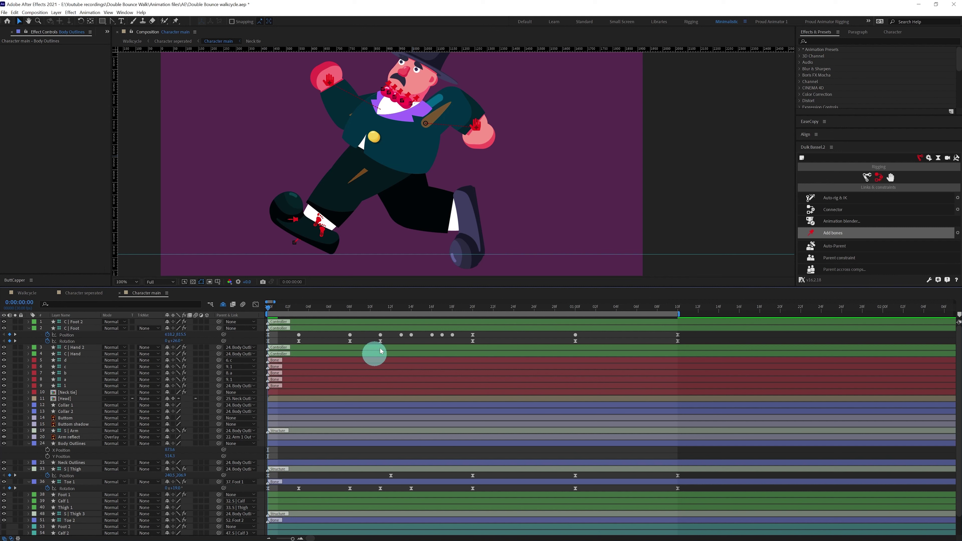
Step: Add a composition marker at 0:00:00:20 and return to the first frame
click(473, 309)
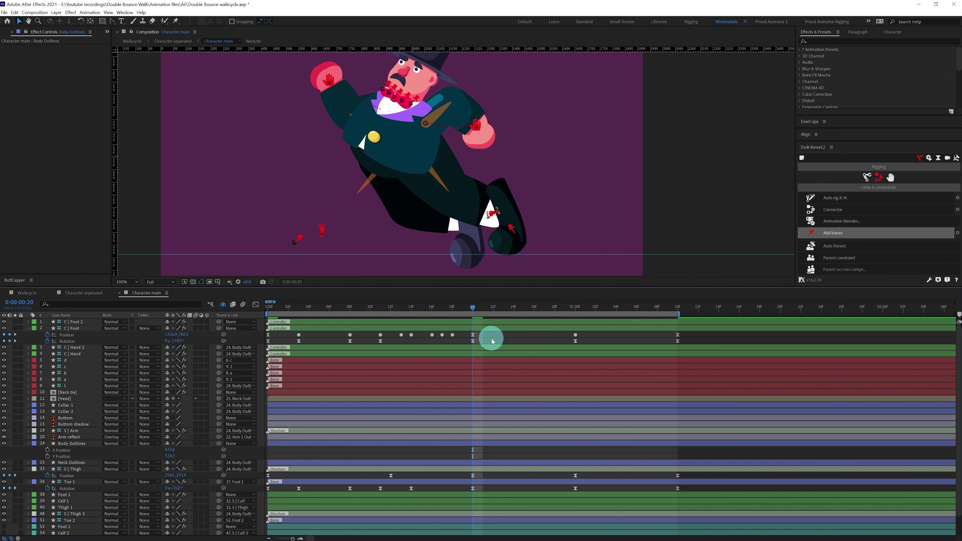
key(KP_Multiply)
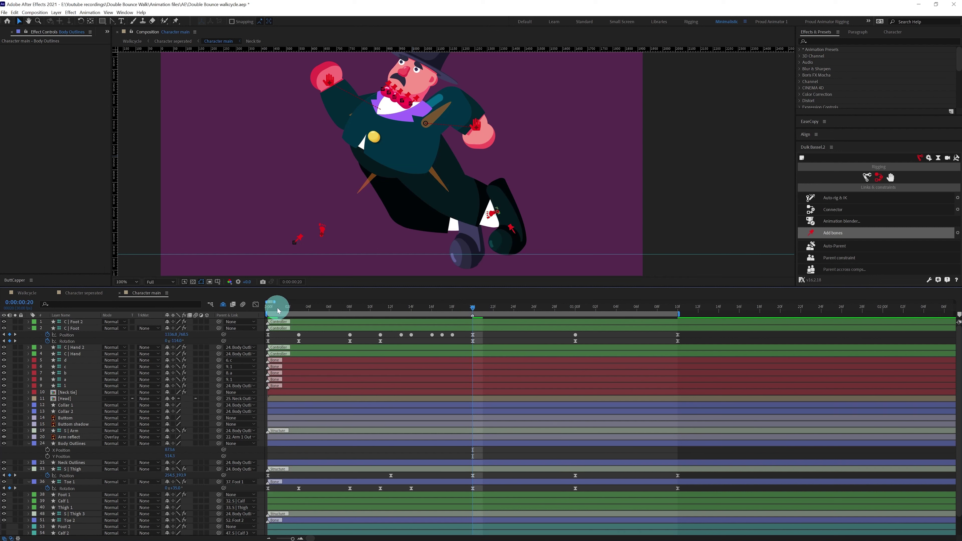
click(266, 310)
key(ctrl+z)
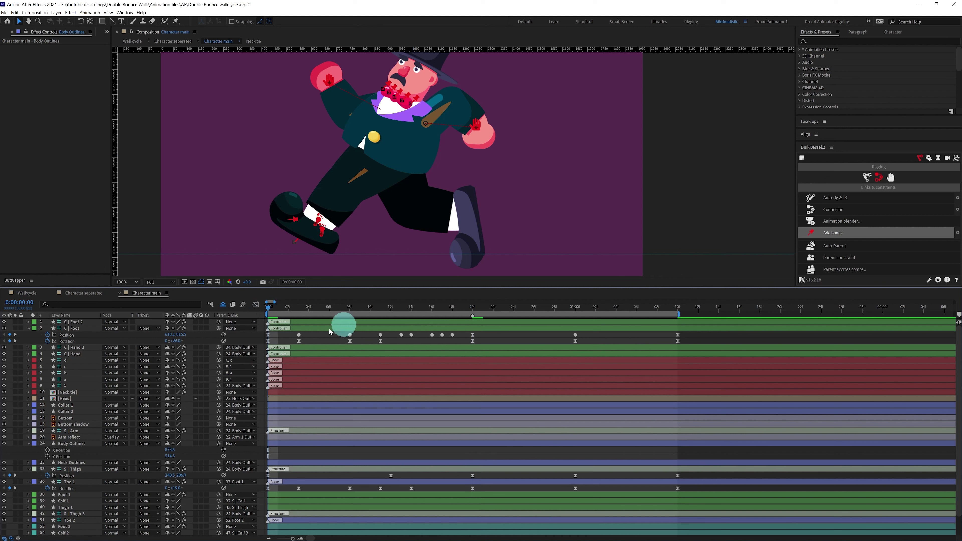
drag(472, 309, 250, 308)
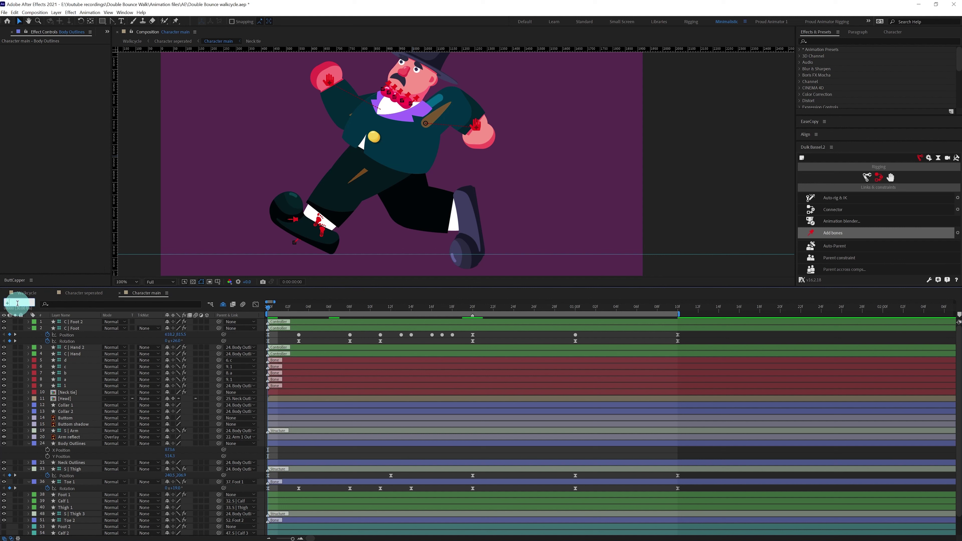
Step: Advance 5 frames to 0:00:00:05, nudge the Body Outlines layer upward and enable keyframing on its Y Position
key(Return)
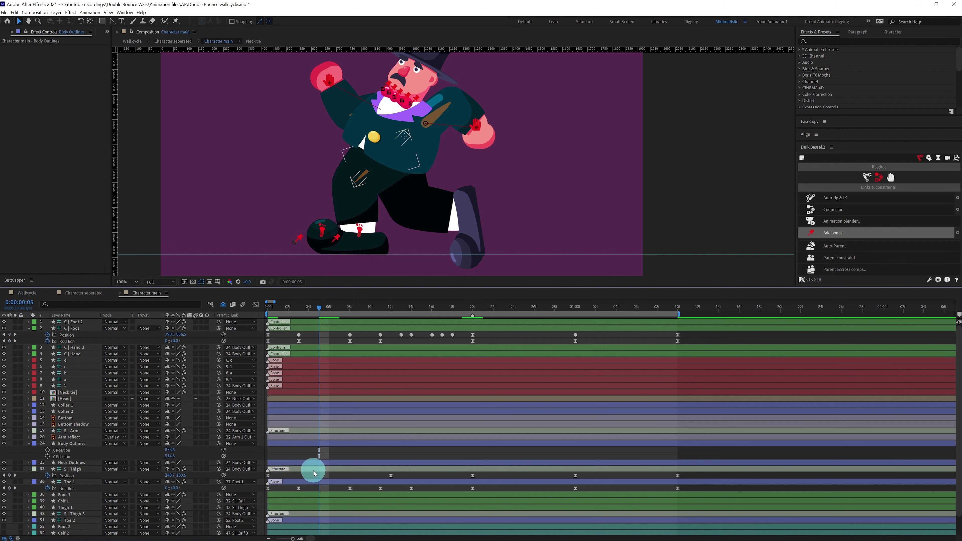
click(72, 450)
click(74, 444)
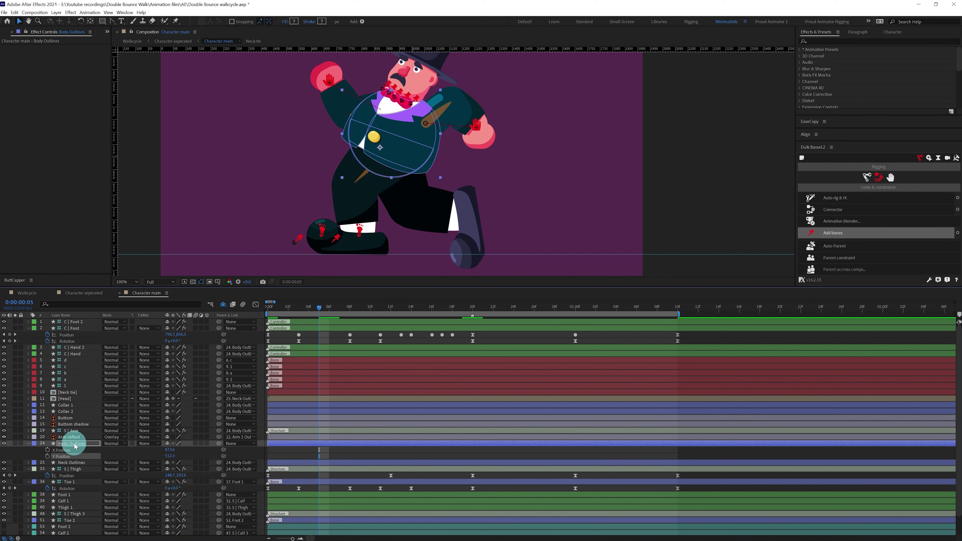
key(Up)
key(Up)
key(Up)
key(Up)
key(Up)
key(Up)
key(Up)
click(47, 456)
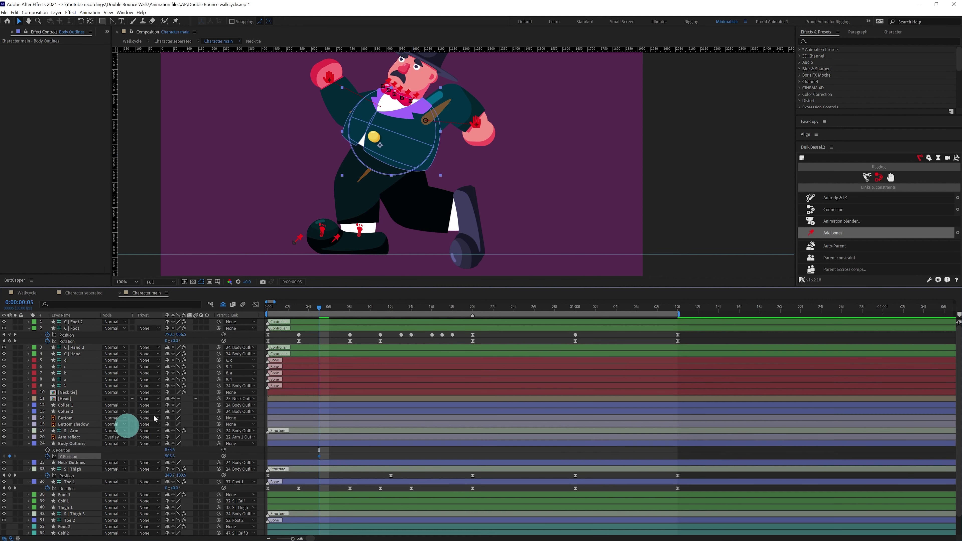
Step: Return to 0:00:00:00 and lower the Body Outlines layer to keyframe the body's down position
key(Home)
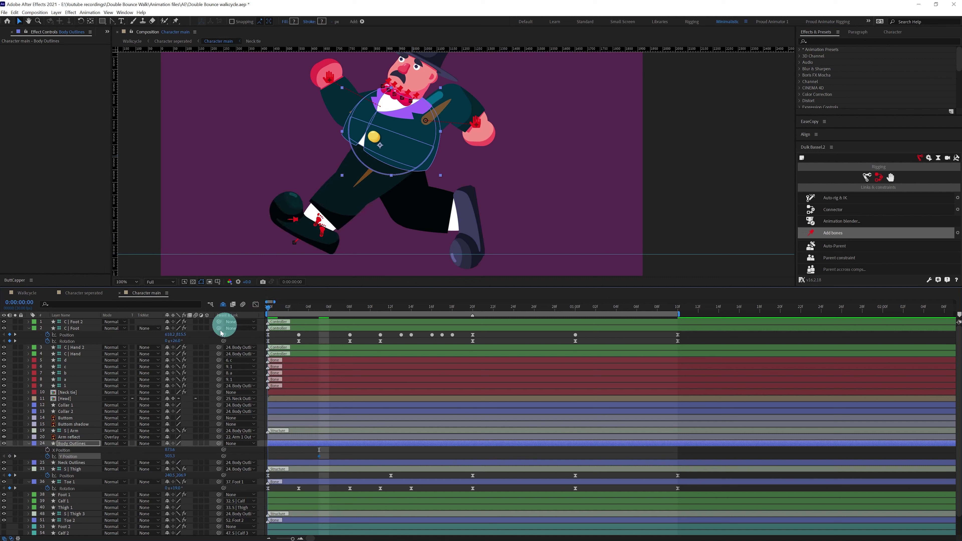
key(Page_Down)
key(Page_Down)
key(Page_Down)
key(Page_Down)
key(Page_Down)
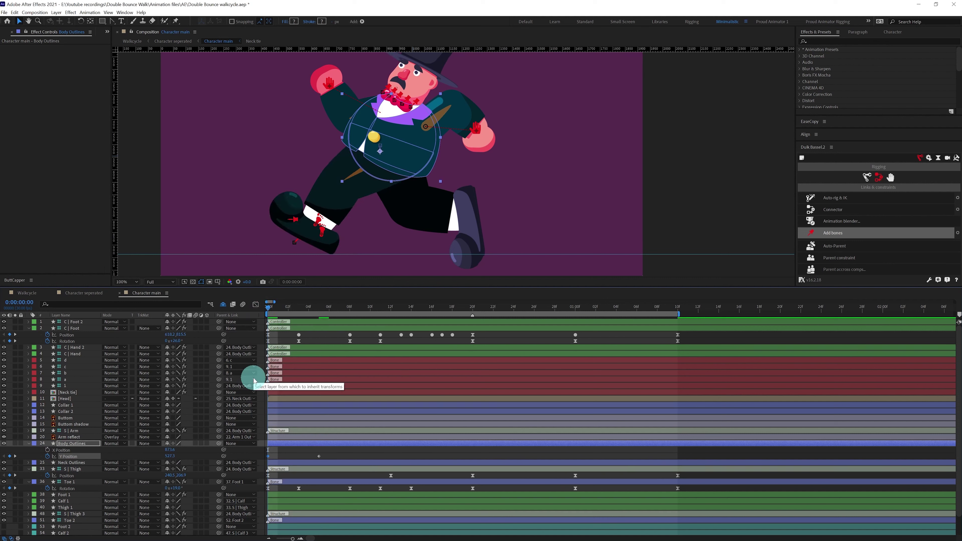
Step: Go back to the Y Position keyframe at 0:00:00:05 and raise the Body Outlines layer further for the up position
key(Page_Up)
key(Page_Up)
key(Page_Up)
key(Page_Up)
key(Page_Up)
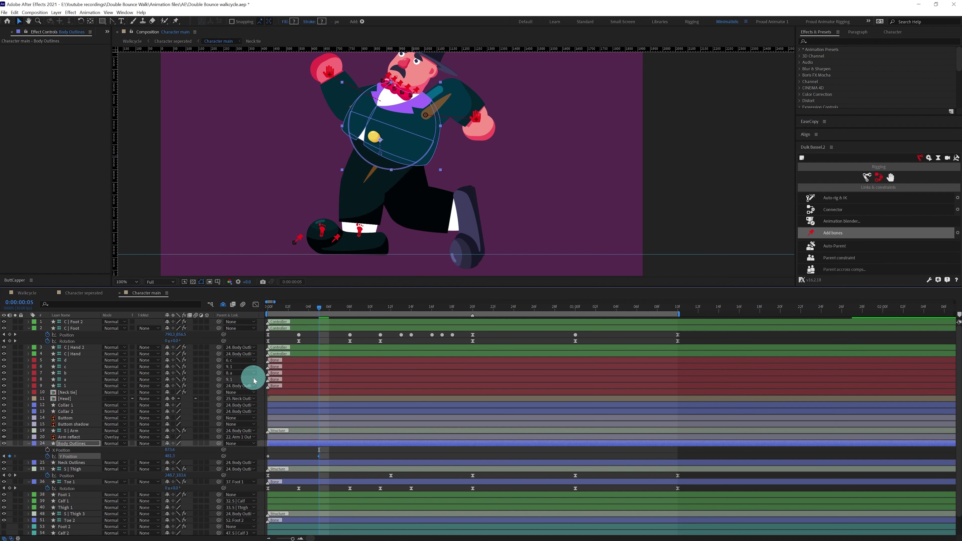
key(k)
key(k)
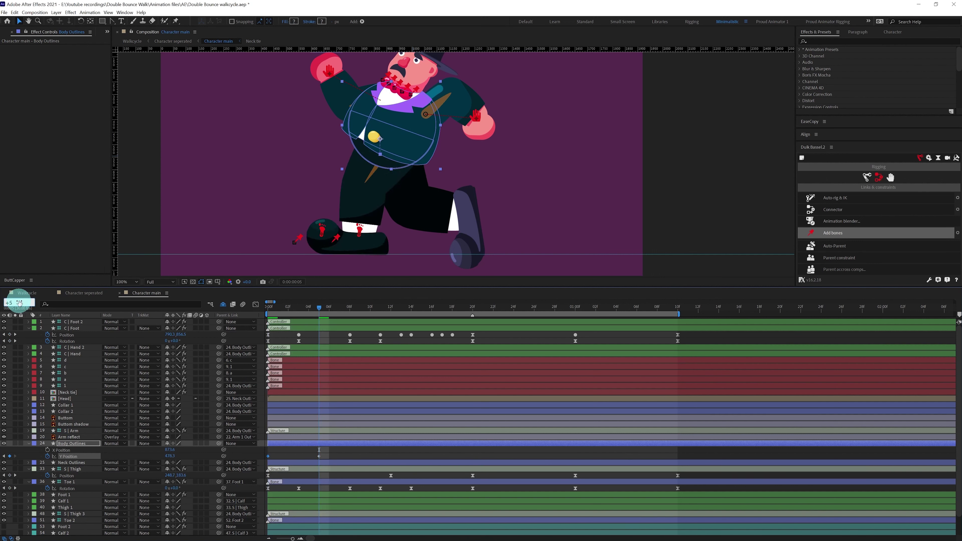
Step: Advance 5 frames to 0:00:00:10 and paste a copy of the first Body Outlines Y Position keyframe there
key(Return)
click(260, 462)
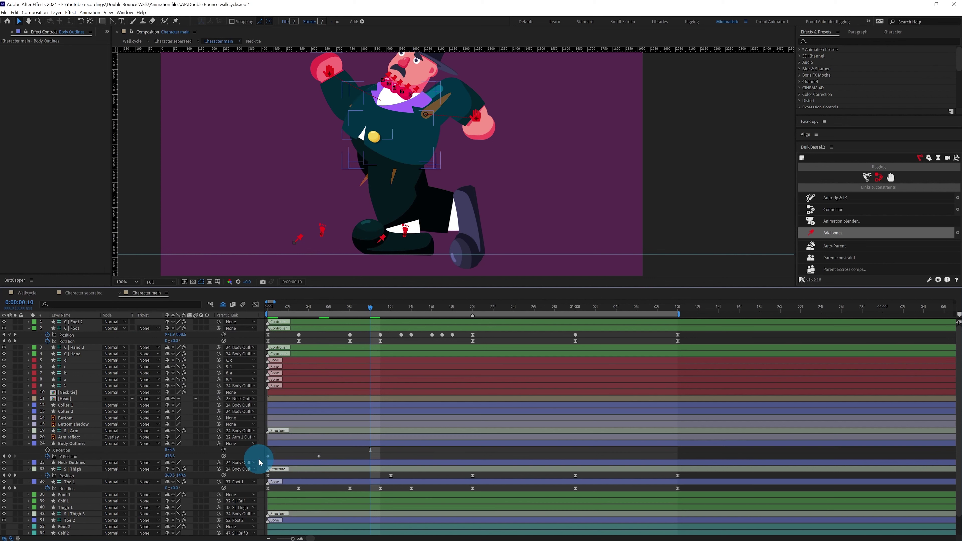
click(260, 461)
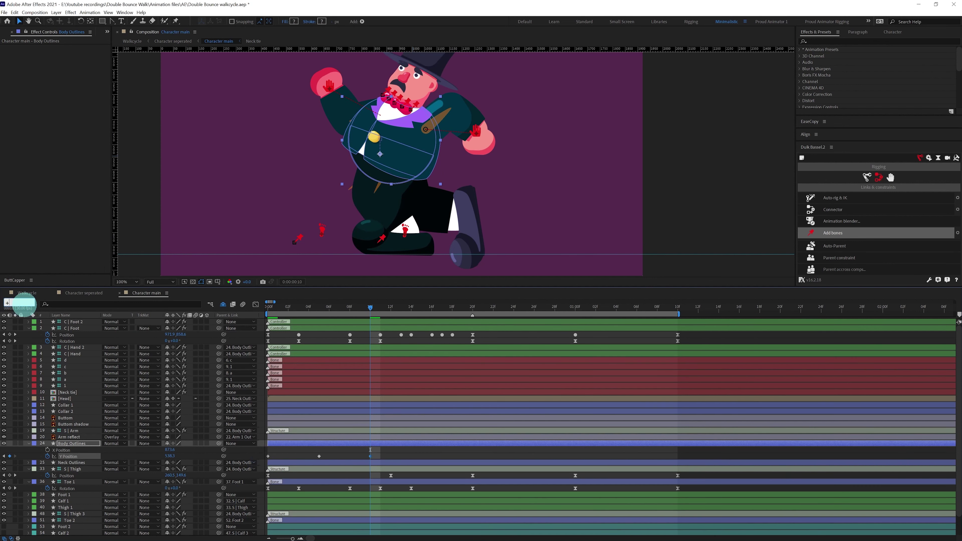
Step: Advance 5 frames to 0:00:00:15 and paste a copy of the frame 5 Y Position keyframe there
click(24, 305)
text(+5)
key(Return)
drag(327, 449, 311, 459)
key(ctrl+v)
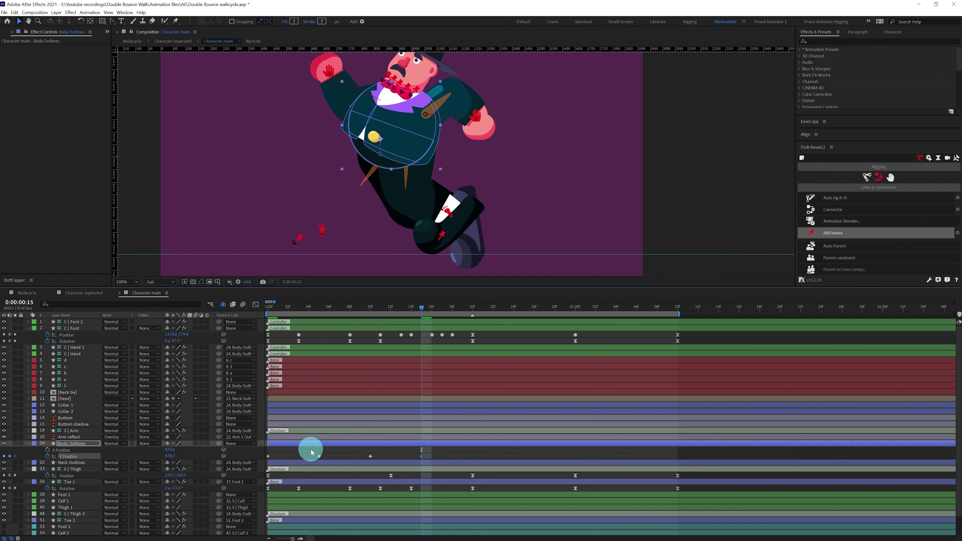
Step: Advance 5 frames to 0:00:00:20 and paste the first Y Position keyframe to close the body's bounce
click(19, 306)
text(+5)
key(Return)
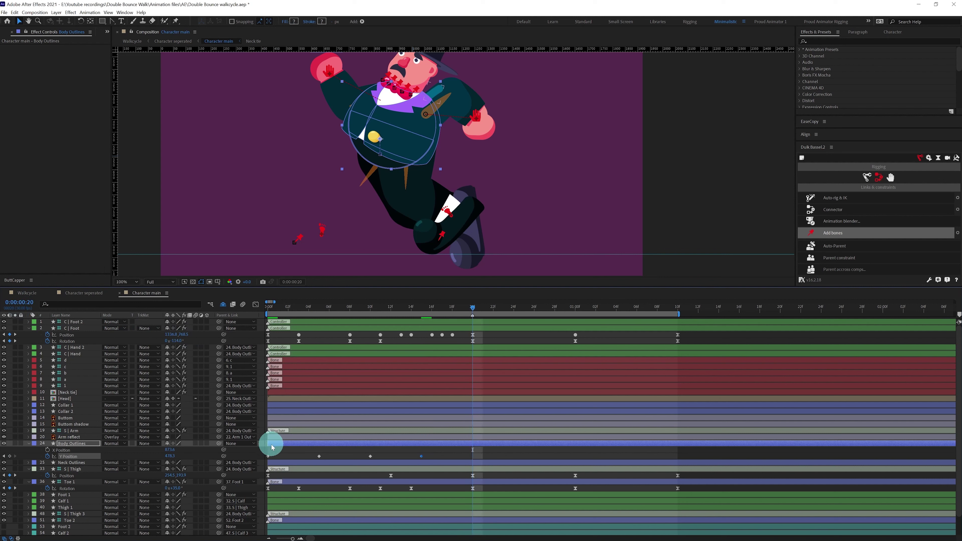
click(261, 462)
click(267, 457)
key(ctrl+c)
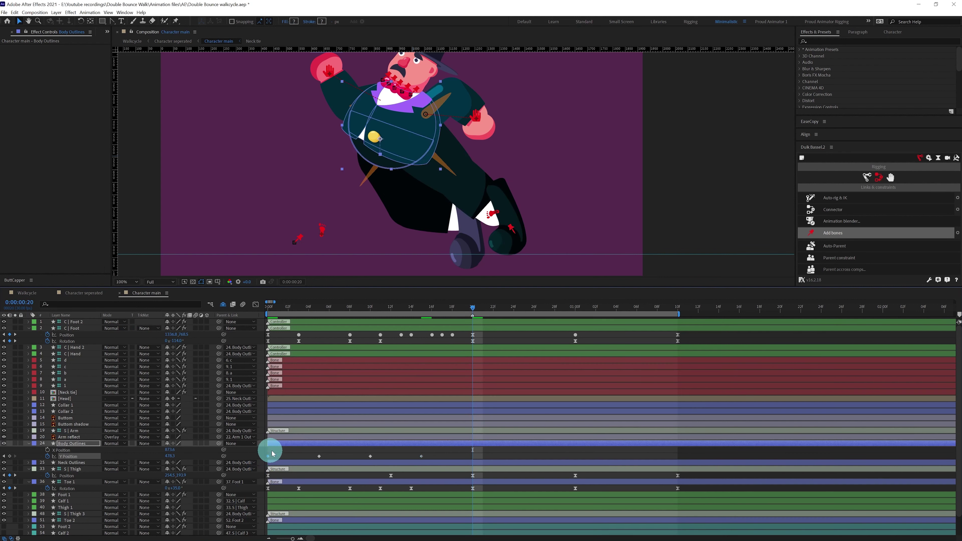
key(ctrl+v)
Step: Apply Easy Ease to all Body Outlines Y Position keyframes and return to the first frame
drag(485, 456, 257, 457)
key(F9)
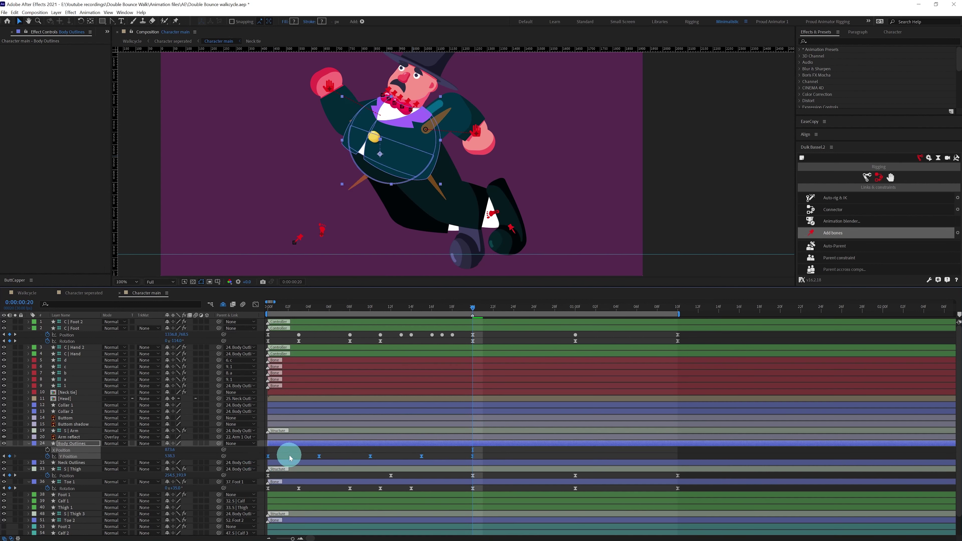
click(281, 339)
key(Home)
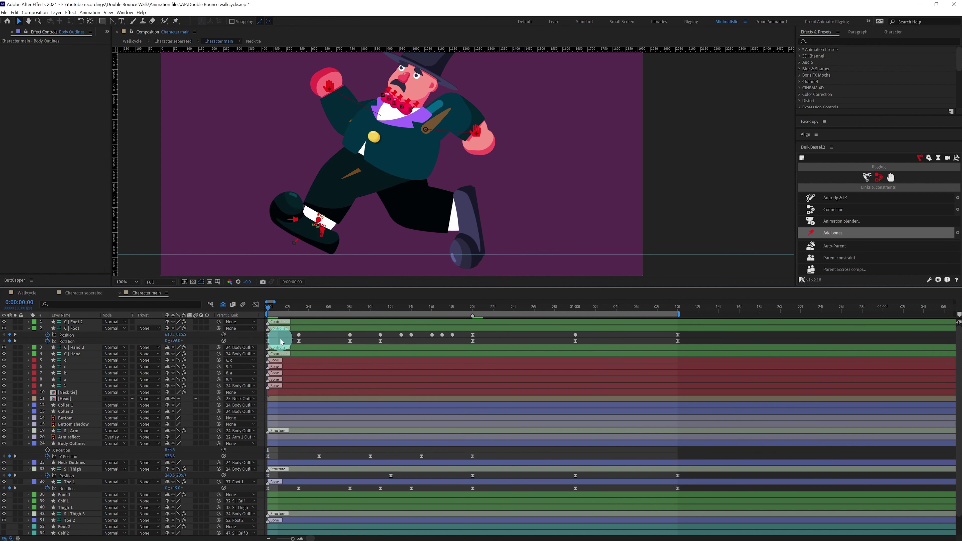
Step: Add the expression loopIn()+loopOut()-value; to the Position and Rotation of the C | Foot controller
click(706, 331)
click(47, 336)
alt+click(48, 335)
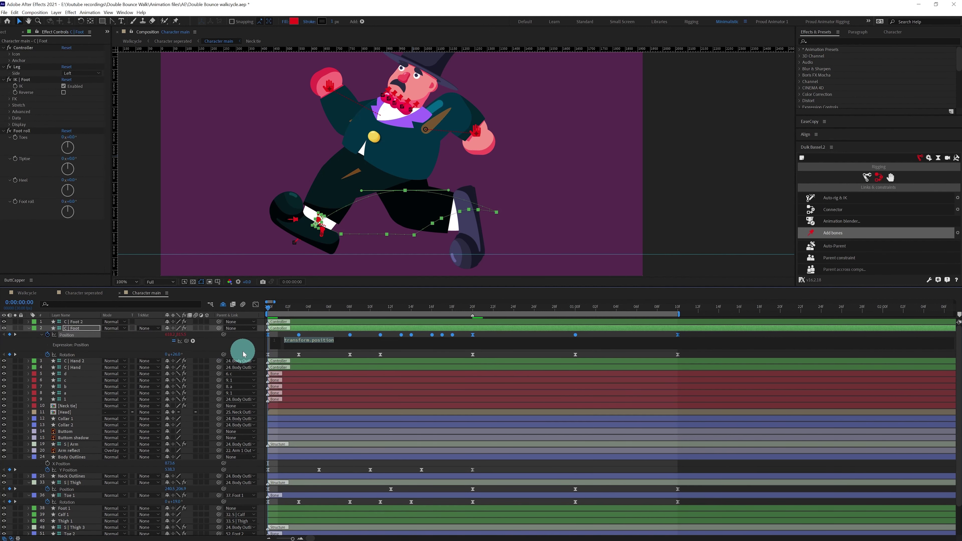
text(loopIn()+loopOut())
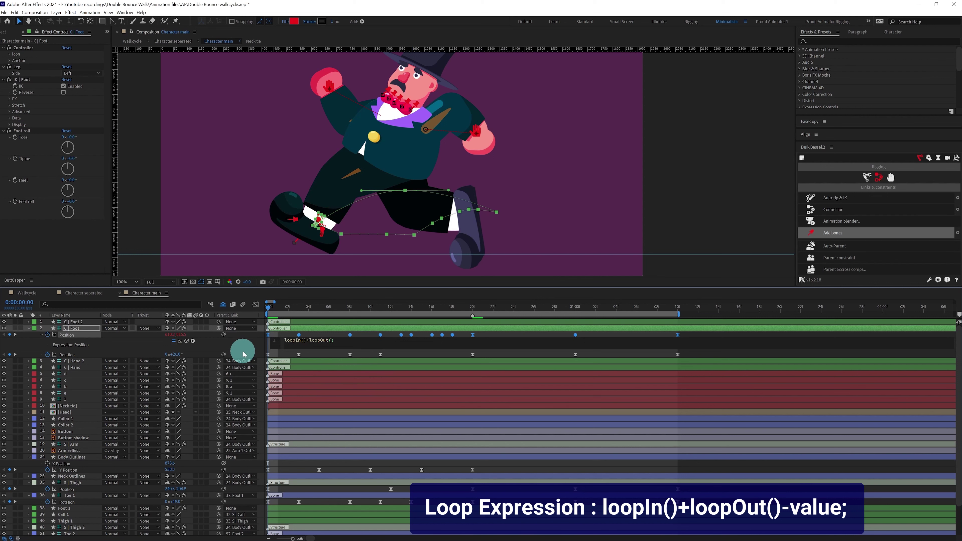
text(-value;)
click(47, 355)
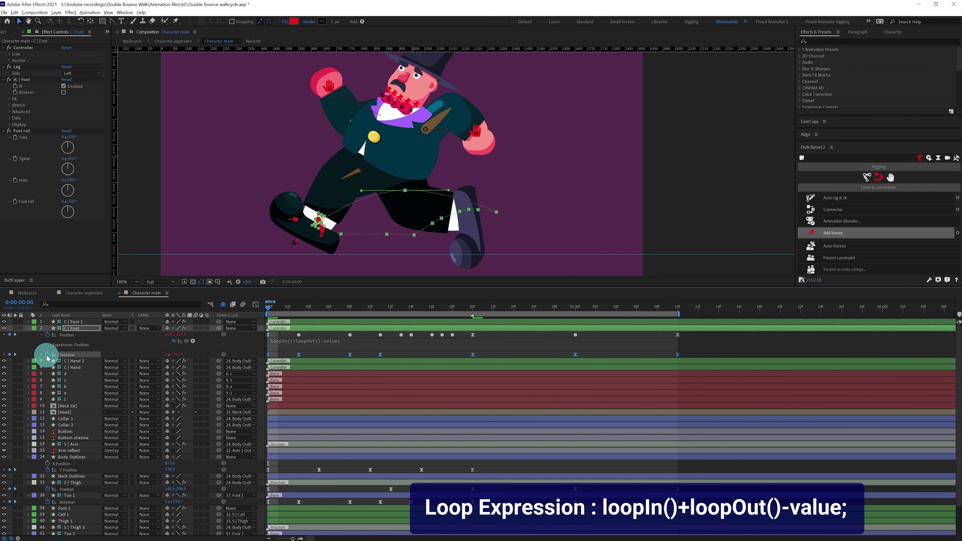
key(ctrl+v)
Step: Paste the same loop expression into Body Outlines Y Position, S | Thigh Position and Toe 1 Rotation
alt+click(46, 484)
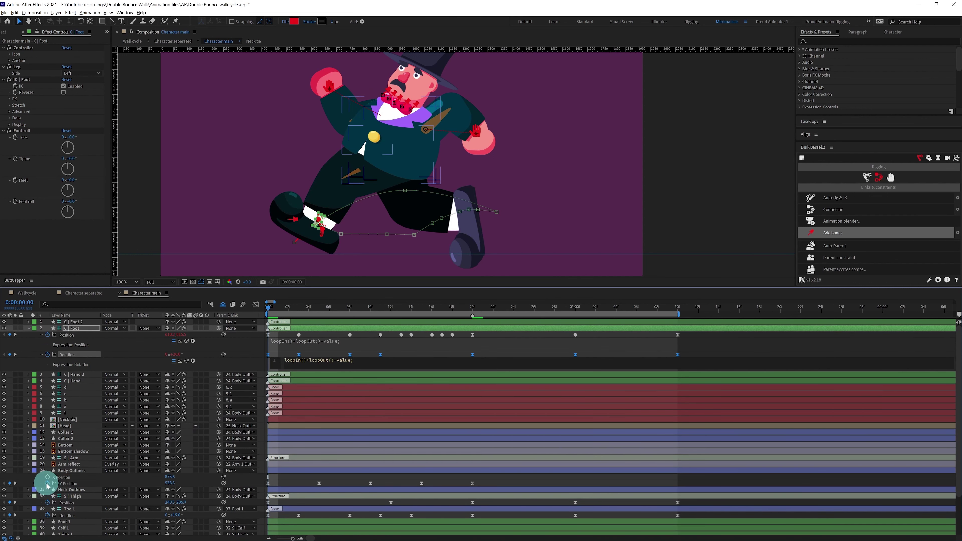
click(47, 484)
key(ctrl+v)
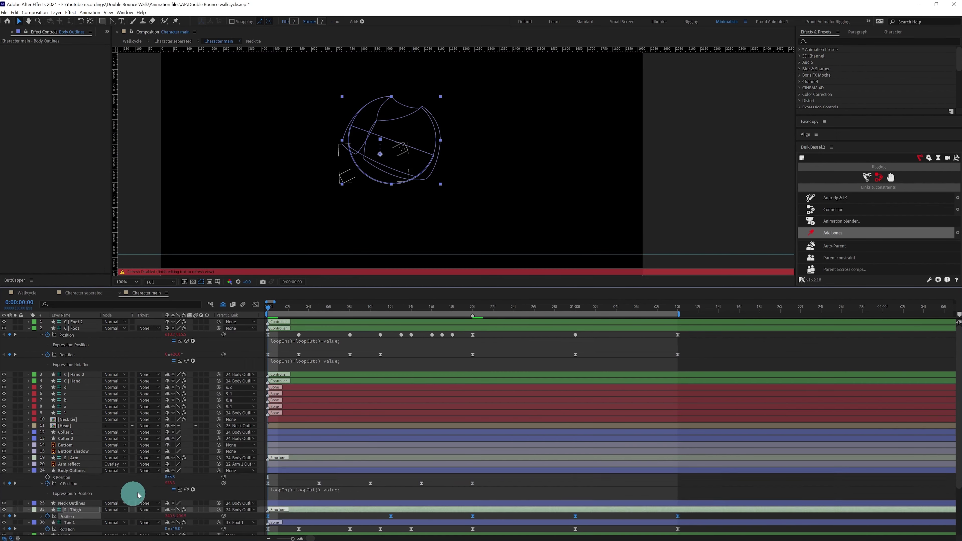
key(ctrl+v)
scroll(98, 501, down, 4)
alt+click(48, 470)
key(ctrl+v)
click(298, 406)
scroll(265, 394, up, 4)
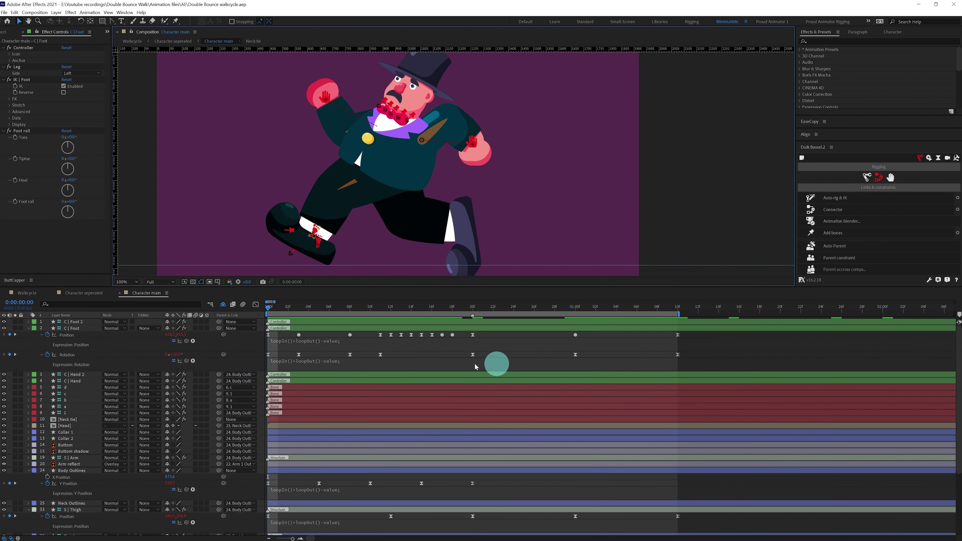
Step: Copy all Position and Rotation keyframes of the C | Foot controller and paste them onto C | Foot 2
scroll(416, 409, down, 3)
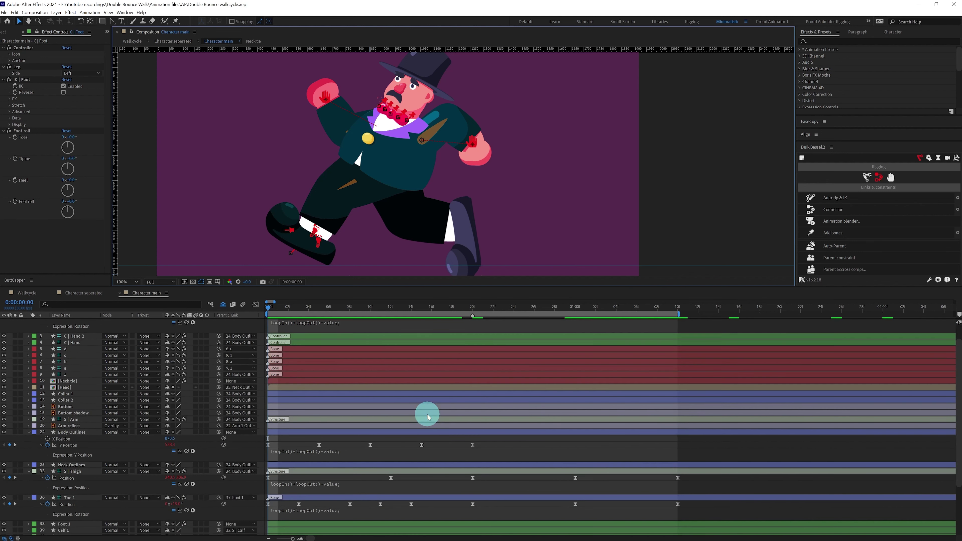
click(427, 406)
scroll(420, 407, down, 1)
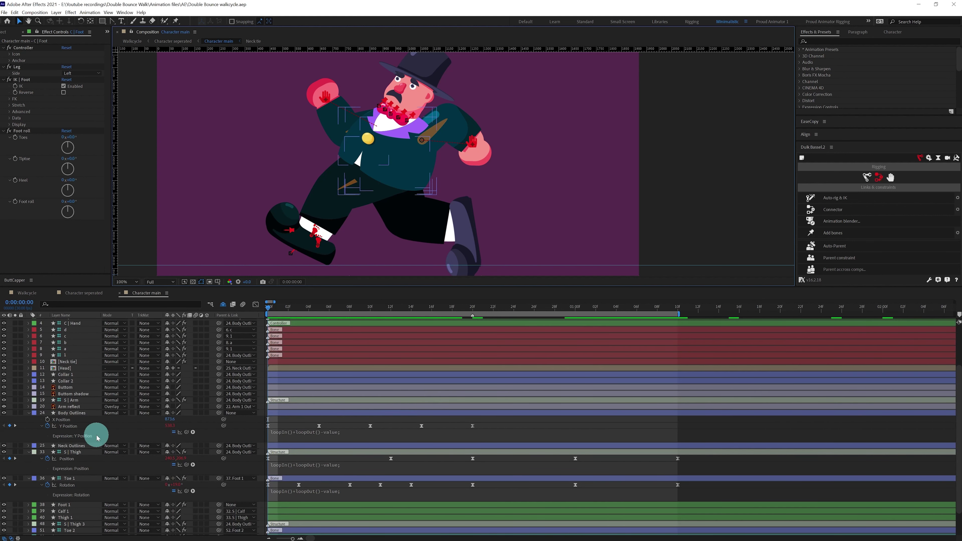
scroll(399, 453, up, 1)
scroll(398, 454, up, 3)
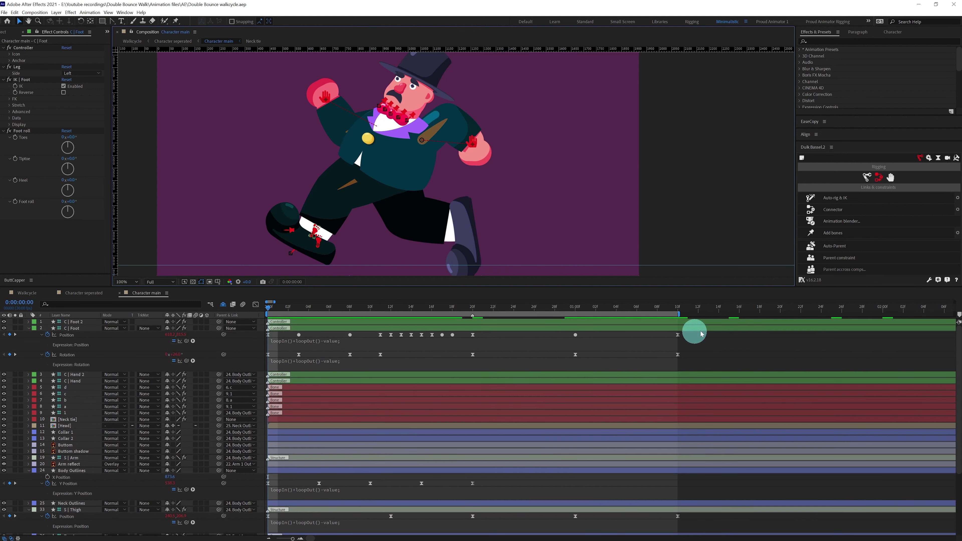
click(614, 362)
drag(696, 333, 253, 364)
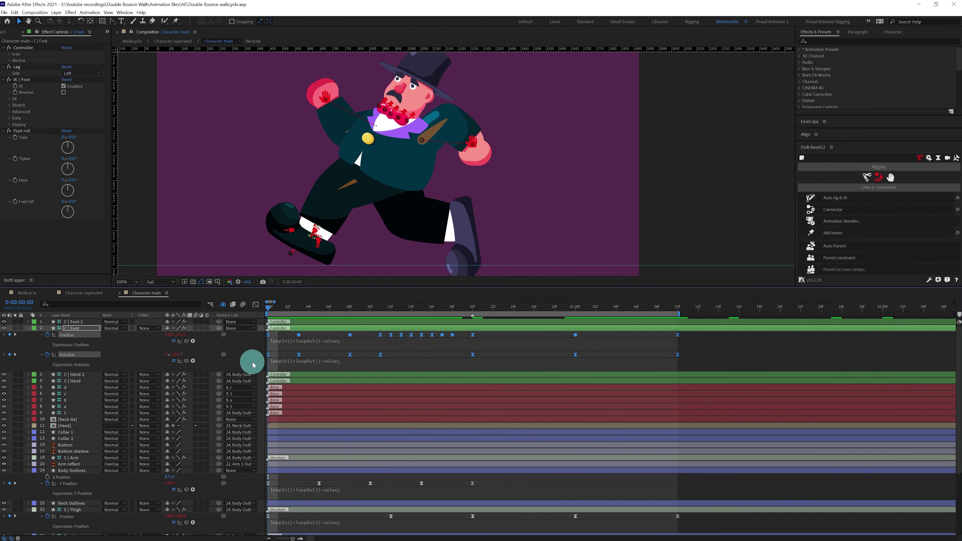
click(84, 323)
shift+click(84, 328)
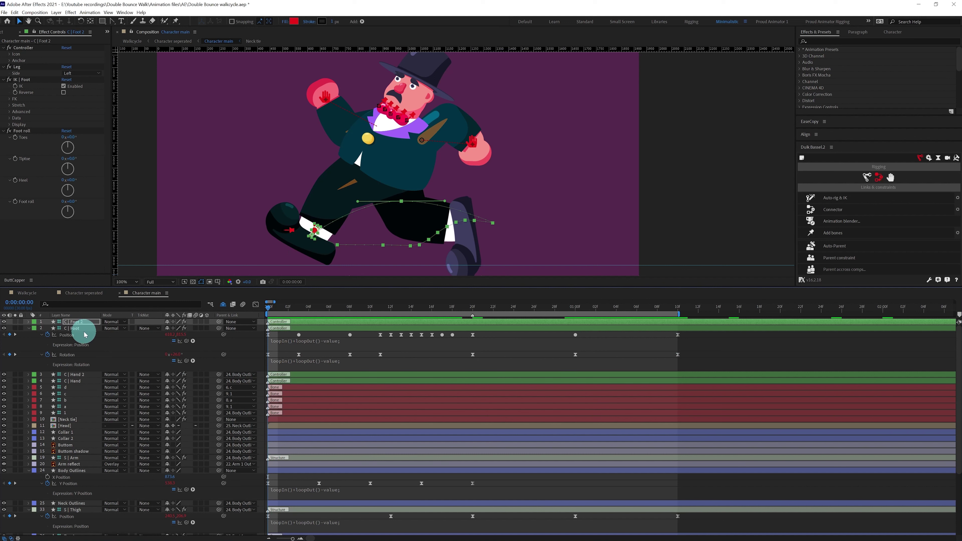
Step: Copy the Position keyframes of S | Thigh and paste them onto S | Thigh 3
scroll(327, 364, down, 3)
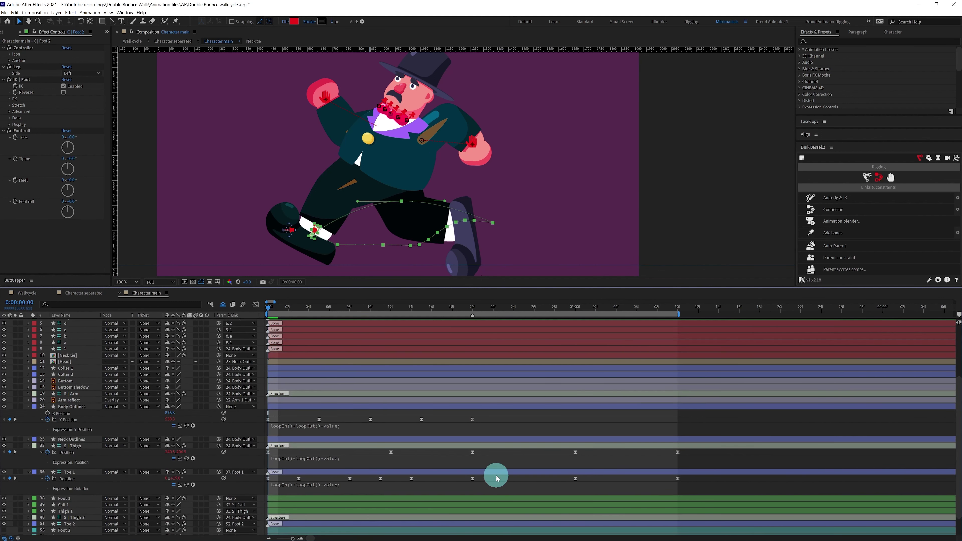
drag(688, 450, 254, 454)
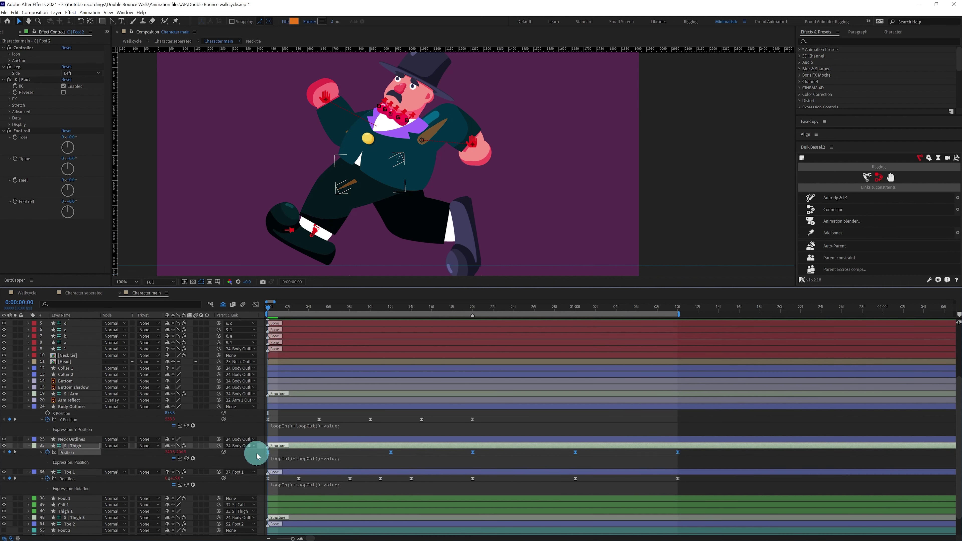
click(69, 511)
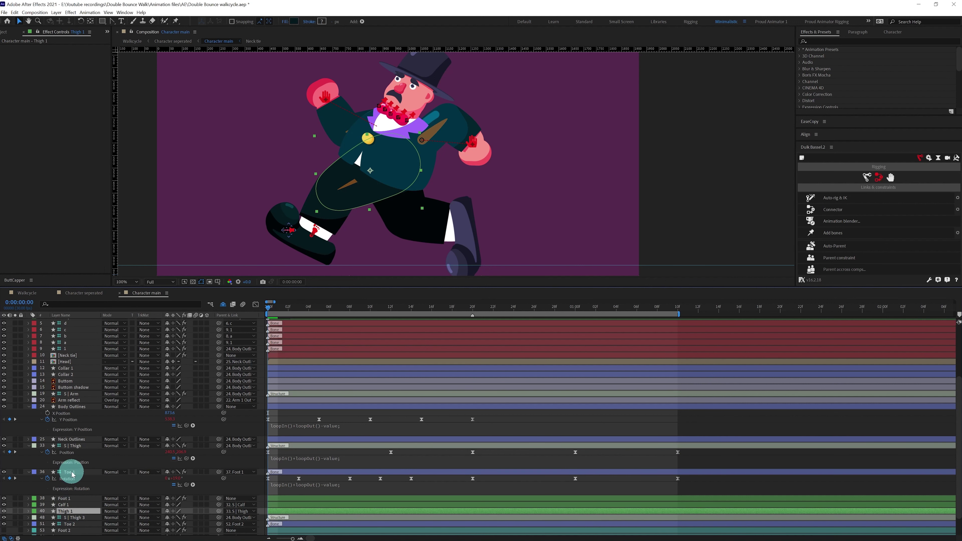
scroll(97, 492, down, 2)
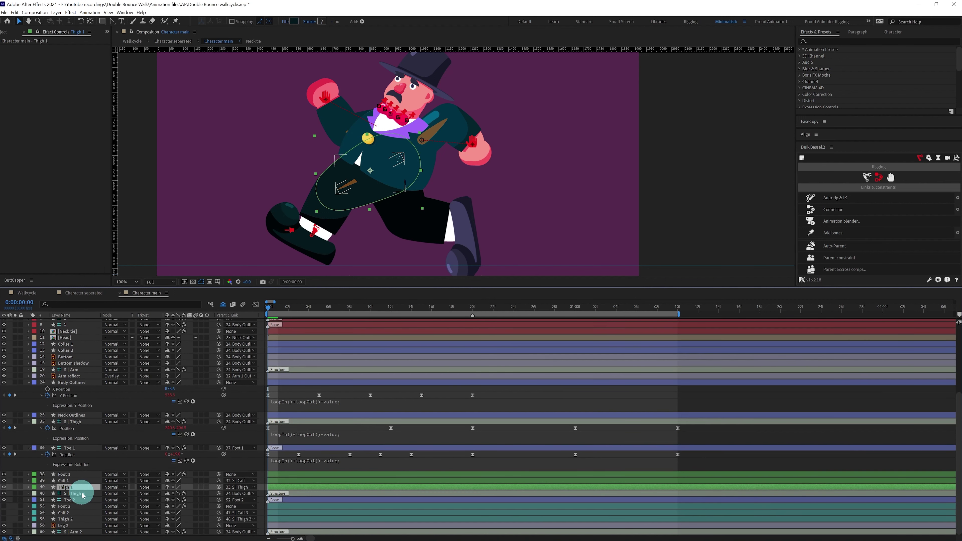
click(82, 494)
key(ctrl+v)
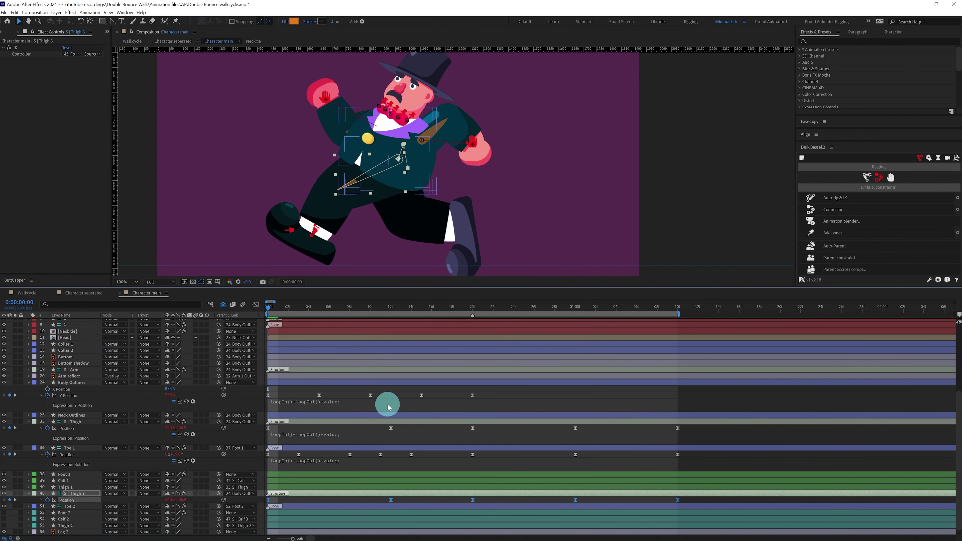
Step: Copy the Rotation keyframes of Toe 1 and paste them onto Toe 2
scroll(388, 409, down, 1)
click(684, 450)
drag(692, 451, 88, 505)
click(80, 503)
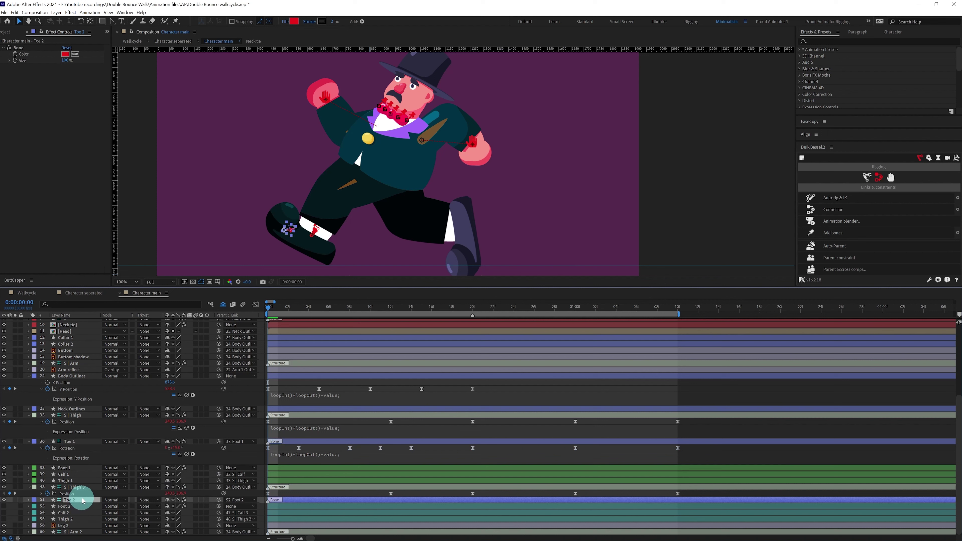
key(ctrl+v)
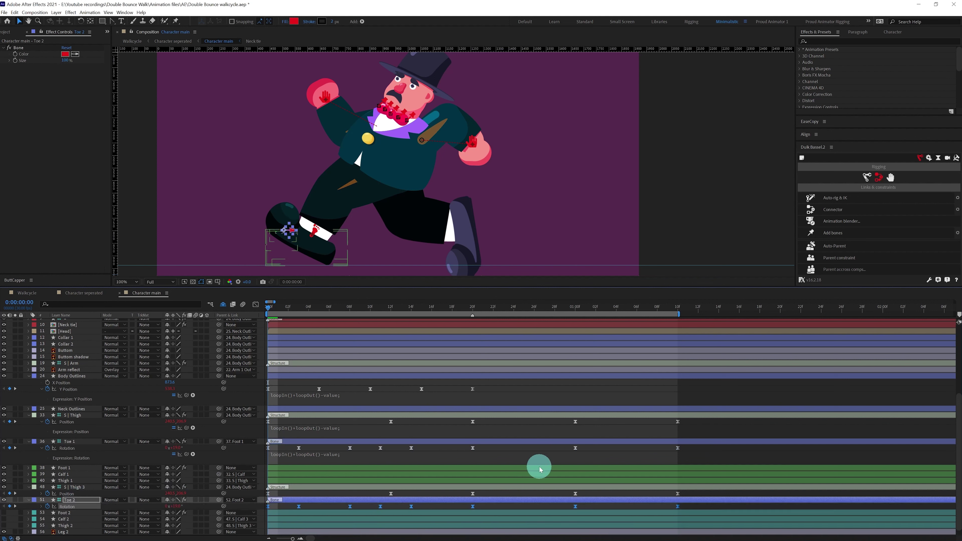
Step: Shift the pasted keyframes of C | Foot 2, S | Thigh 3 and Toe 2 so they start at 0:00:00:20
drag(688, 423, 239, 512)
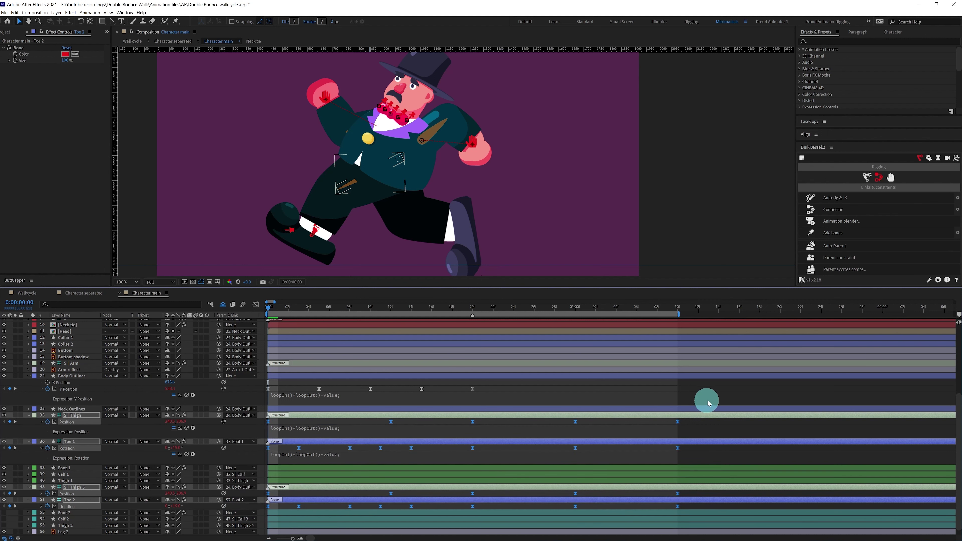
drag(701, 421, 260, 427)
drag(691, 445, 226, 471)
click(473, 311)
scroll(519, 386, up, 5)
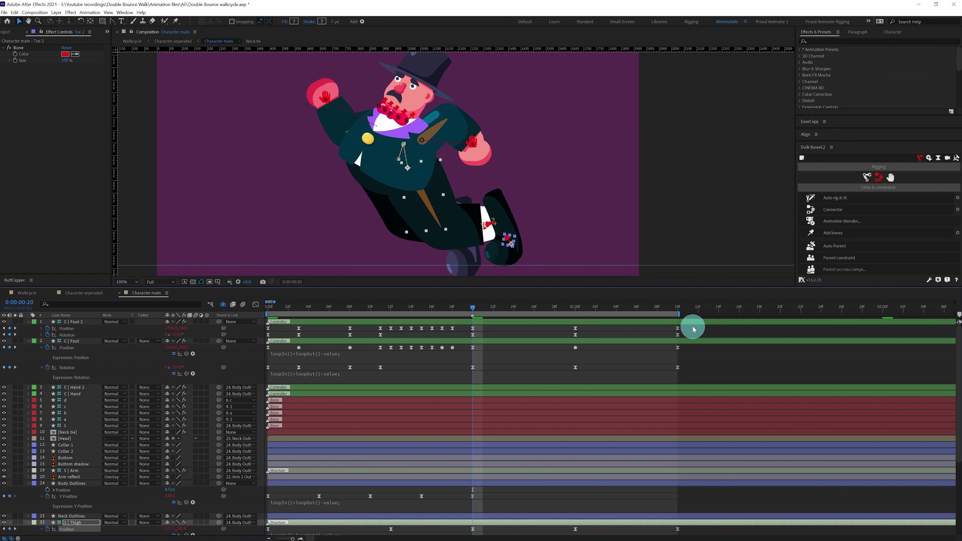
drag(693, 329, 473, 330)
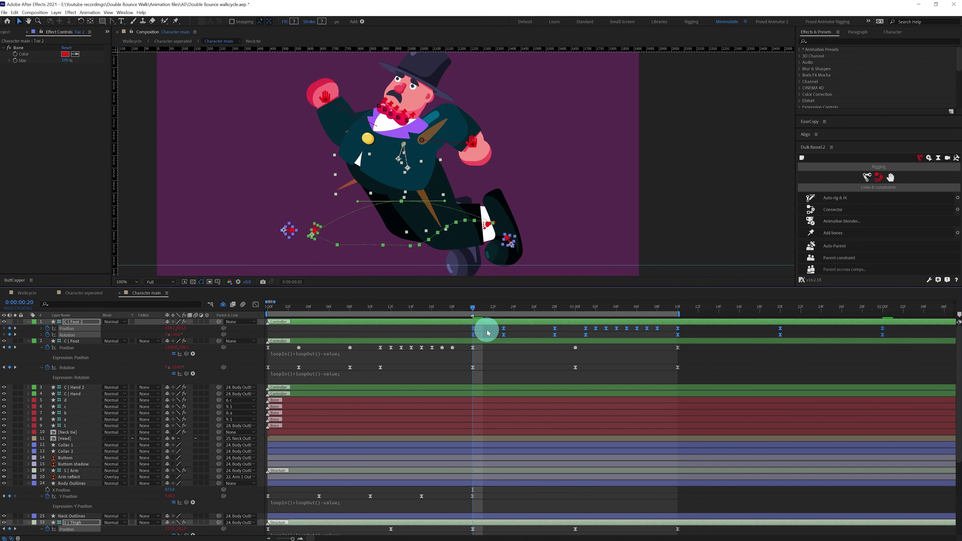
Step: Make the Foot 2, Calf 2 and Thigh 2 layers visible and hide the Leg 2 layer
click(493, 357)
scroll(503, 445, down, 5)
click(69, 507)
shift+click(25, 519)
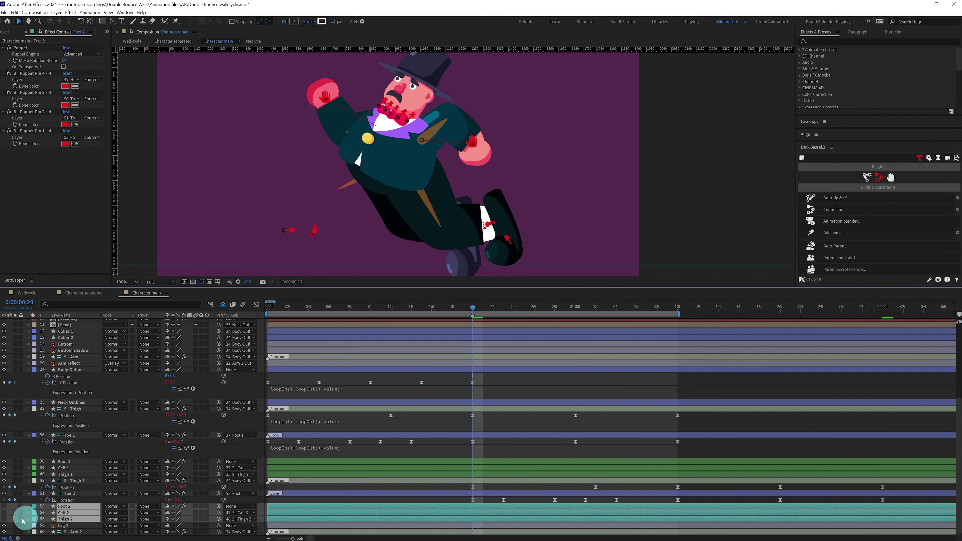
click(4, 519)
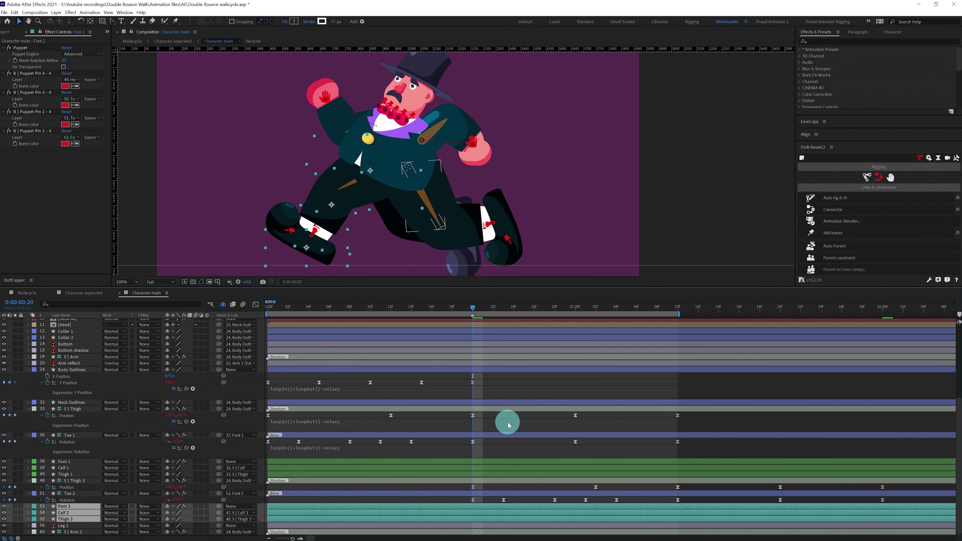
scroll(508, 425, up, 5)
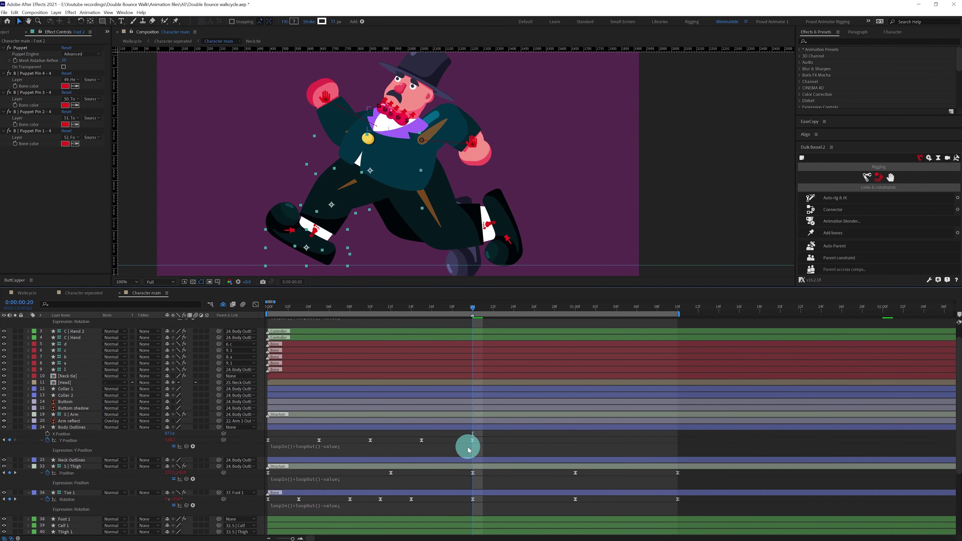
scroll(468, 450, down, 5)
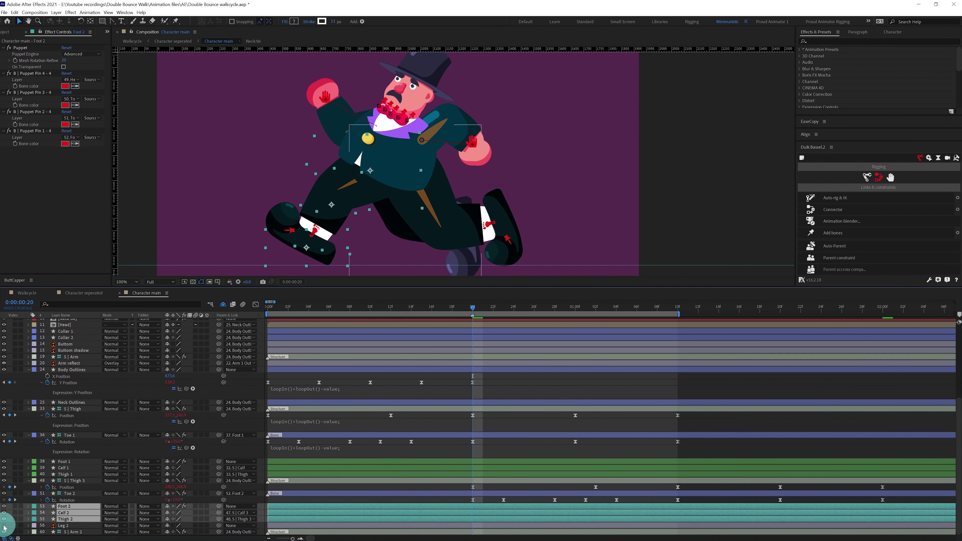
key(space)
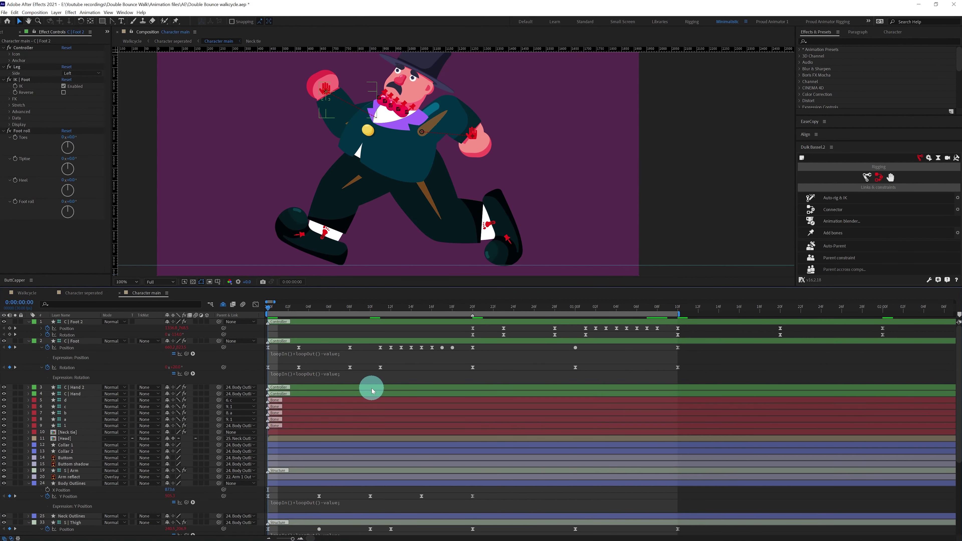
Step: At the first frame, swing the C | Hand controller lower behind the body, rotate it, and keyframe its Position and Rotation
click(85, 395)
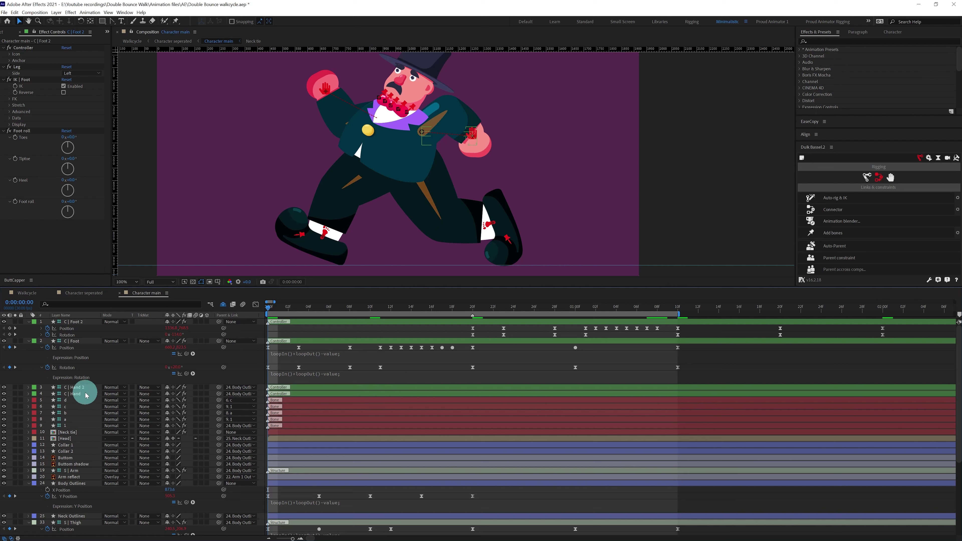
click(82, 395)
click(474, 136)
drag(475, 136, 485, 149)
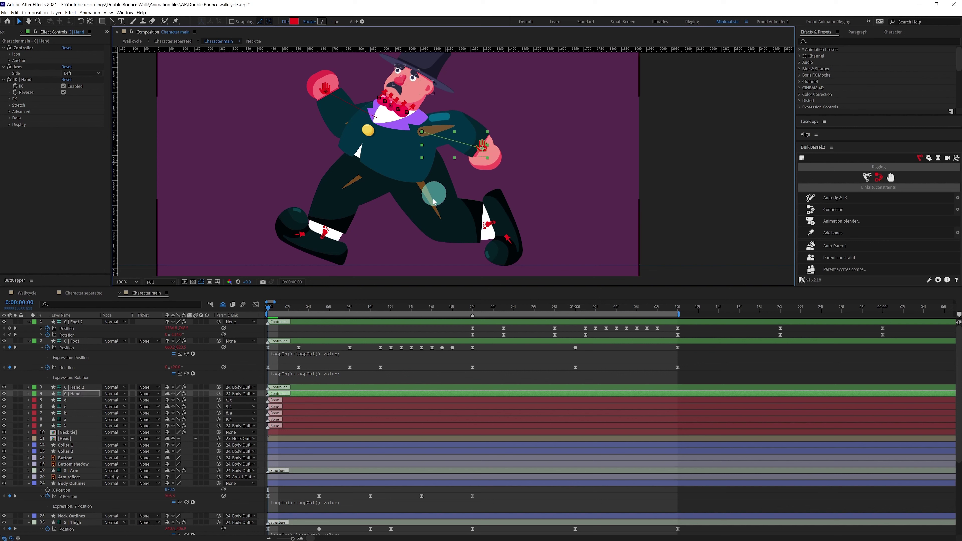
key(p)
click(48, 401)
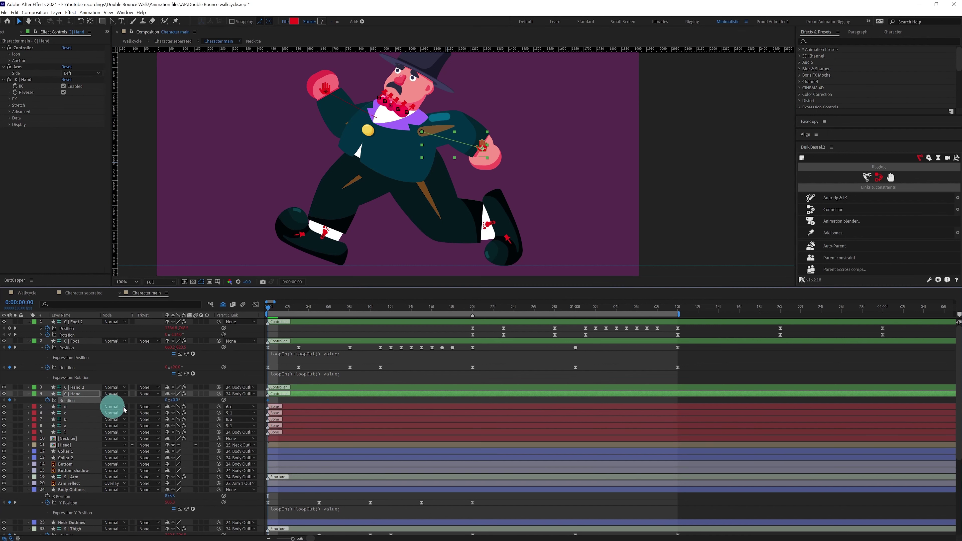
key(shift+p)
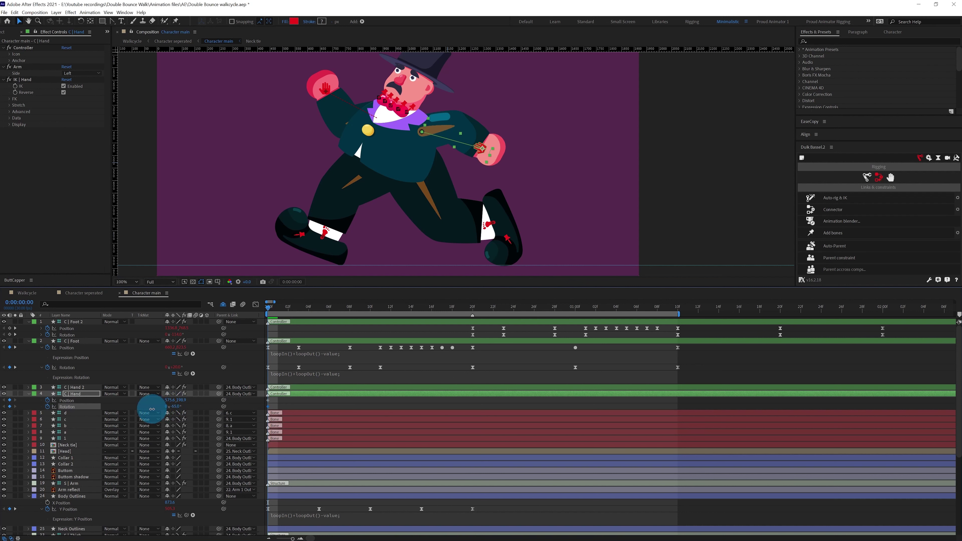
Step: At 0:00:00:20, move the C | Hand controller forward across the chest and rotate the hand to match the forward swing
click(472, 310)
click(494, 167)
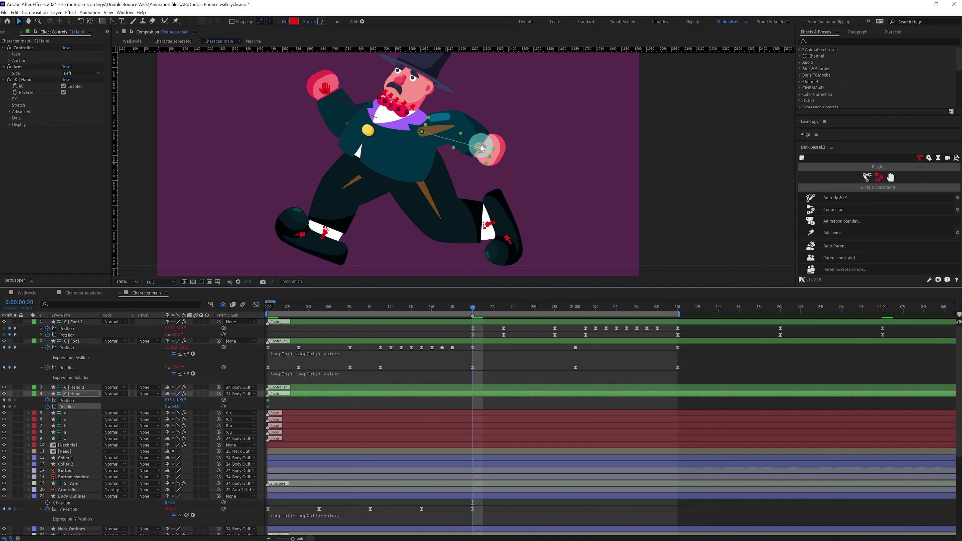
drag(481, 147, 343, 124)
drag(176, 406, 224, 373)
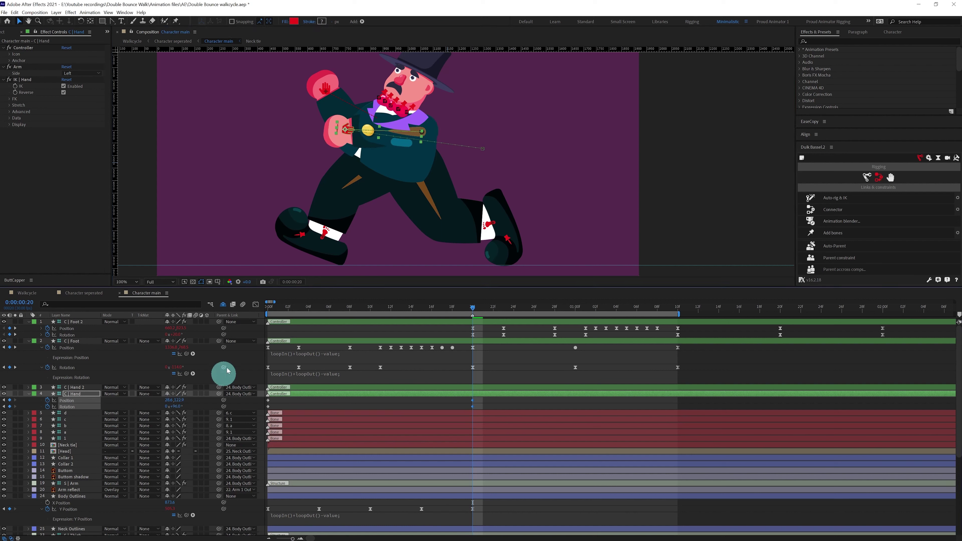
drag(352, 125, 373, 116)
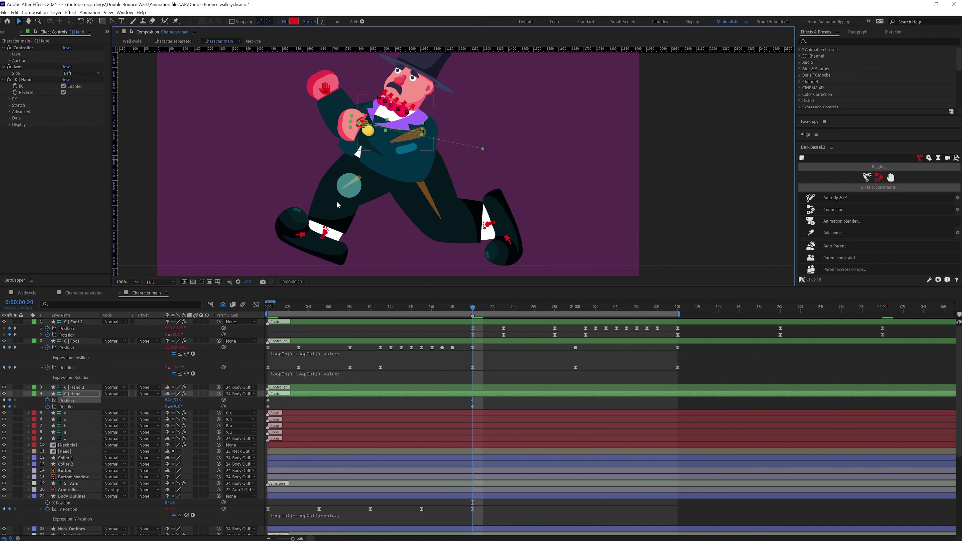
Step: Reveal the shy layers and move Arm reflect, Forearm Outlines, Arm 1 Outlines and Hand 1 Outlines above Collar 1, then hide the shy layers again
click(223, 305)
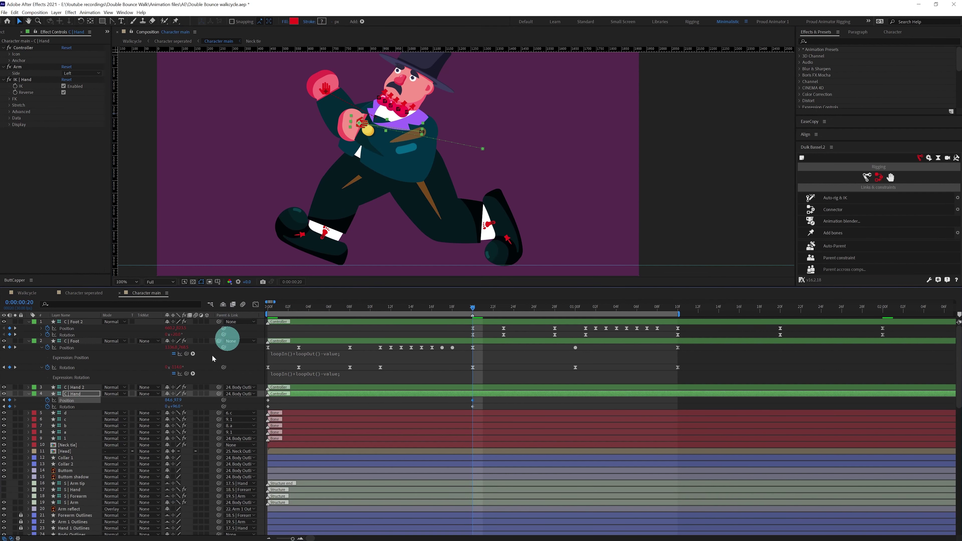
scroll(89, 508, down, 1)
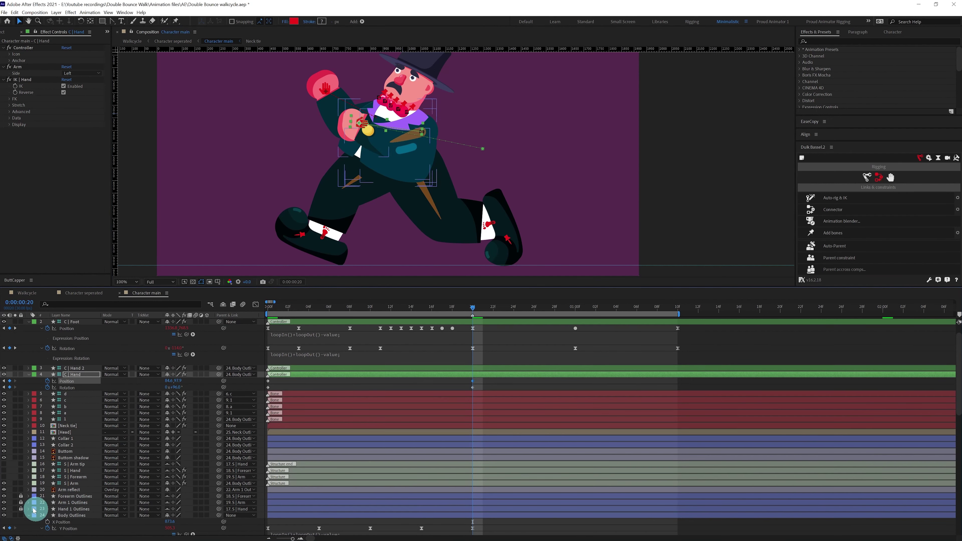
click(71, 510)
drag(74, 492, 79, 438)
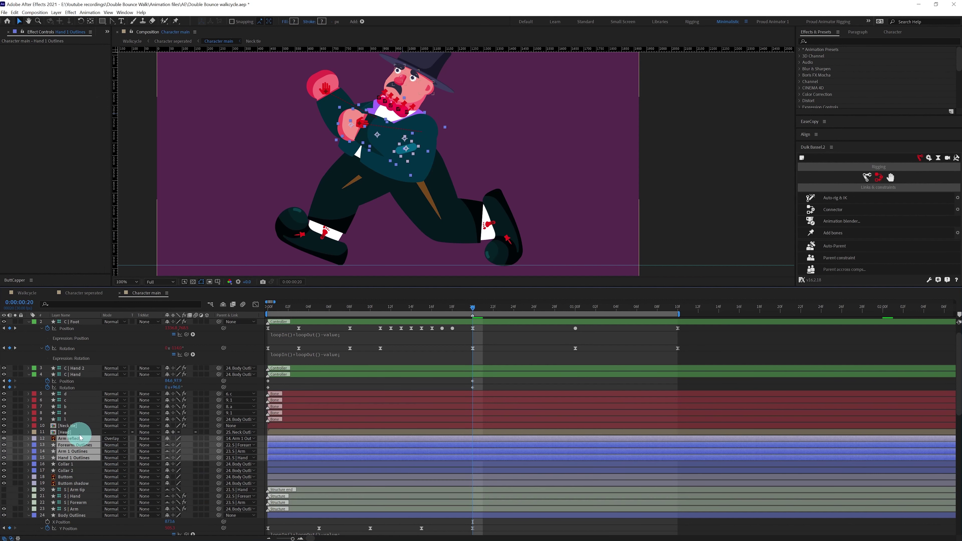
click(223, 305)
Step: Raise the C | Hand controller slightly at 0:00:00:20 and rotate the hand further
click(468, 393)
drag(177, 407, 183, 406)
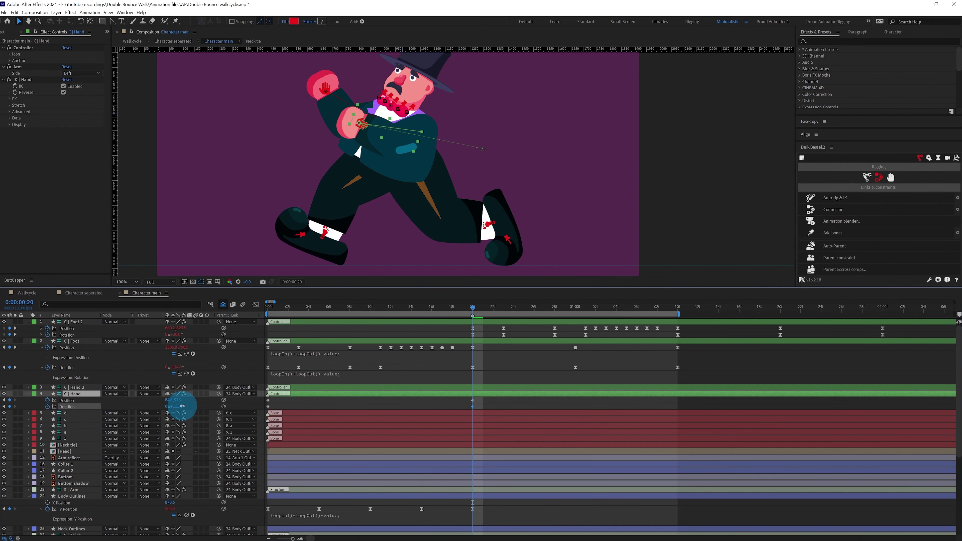
drag(359, 122, 366, 115)
click(181, 407)
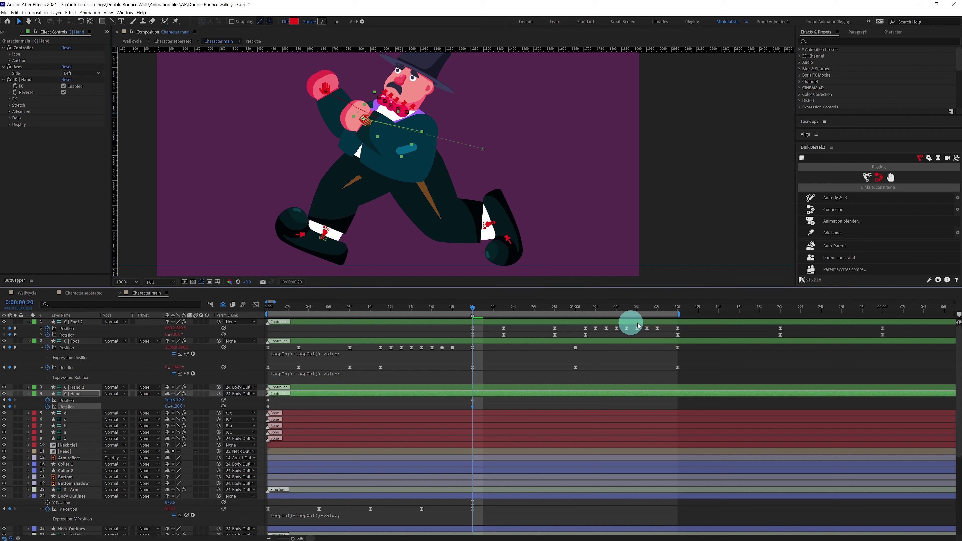
Step: Copy the first Position and Rotation keyframes of C | Hand to 0:00:01:10 to close the arm swing
click(677, 307)
drag(279, 404, 259, 413)
drag(592, 406, 688, 406)
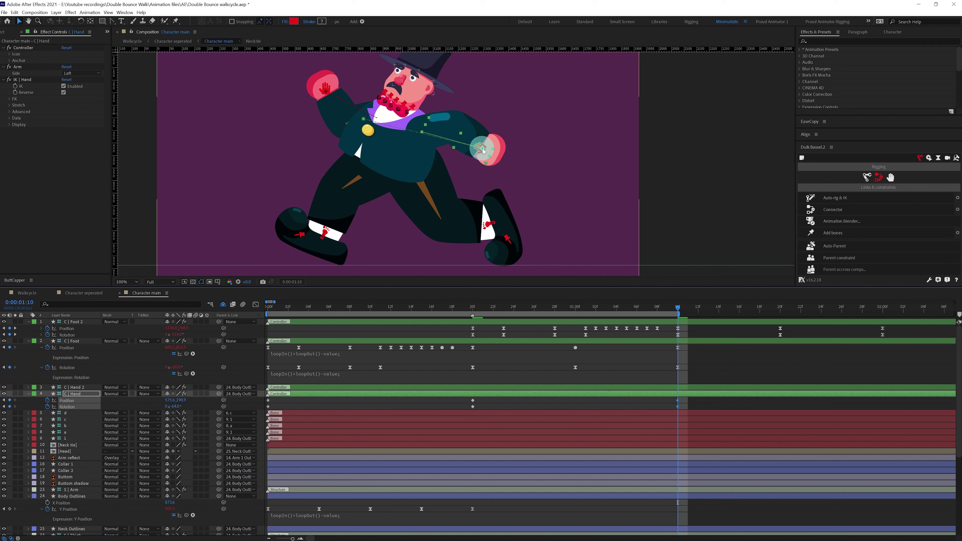
Step: Curve the C | Hand motion path into a downward arc and apply Easy Ease to all its Position and Rotation keyframes
drag(435, 194, 421, 210)
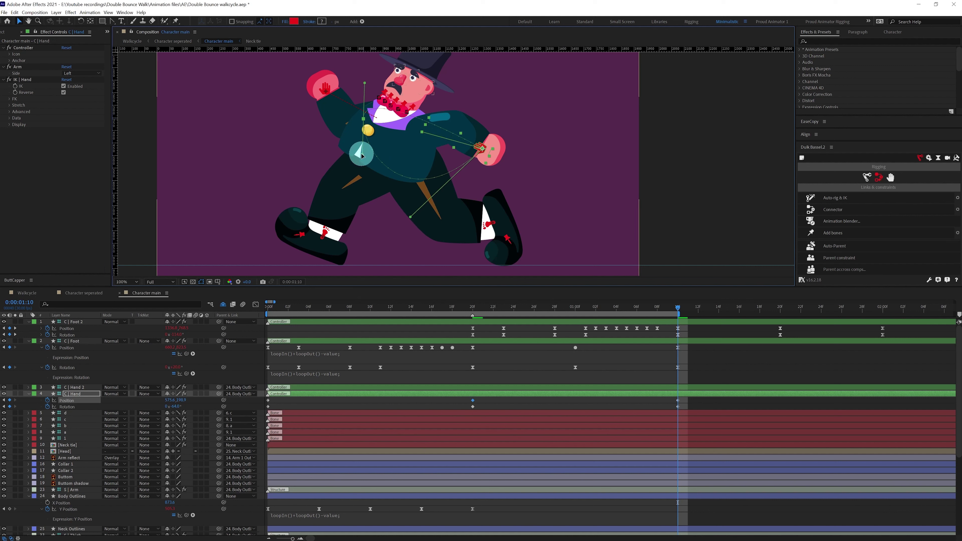
drag(361, 155, 361, 151)
drag(364, 83, 363, 151)
click(477, 153)
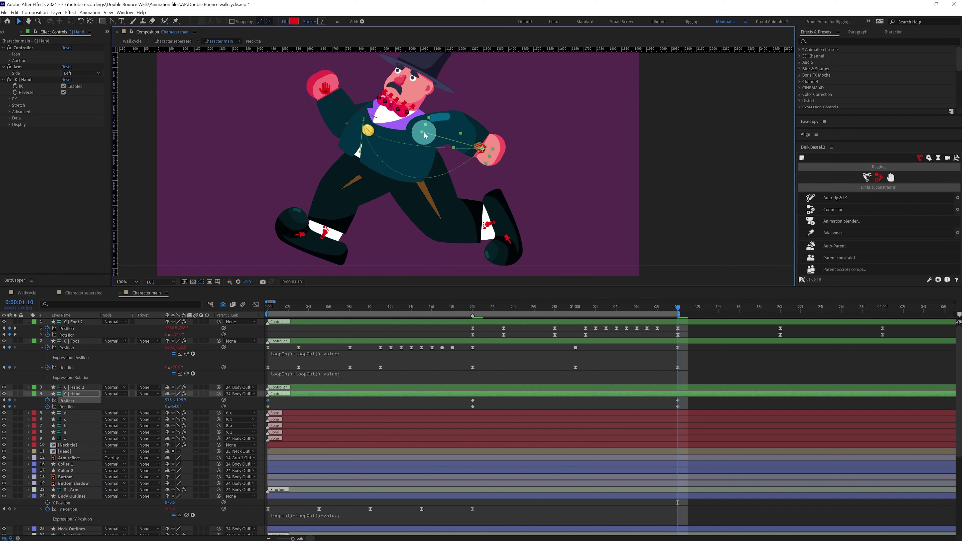
drag(681, 398, 262, 409)
key(F9)
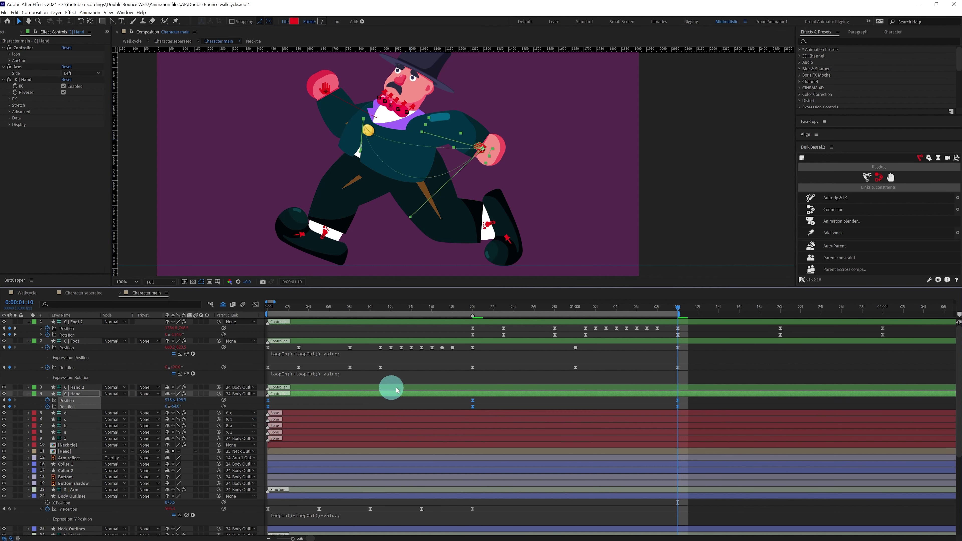
Step: Reshape the motion path handles at the backward end of the C | Hand swing to deepen the arc
drag(686, 399, 667, 402)
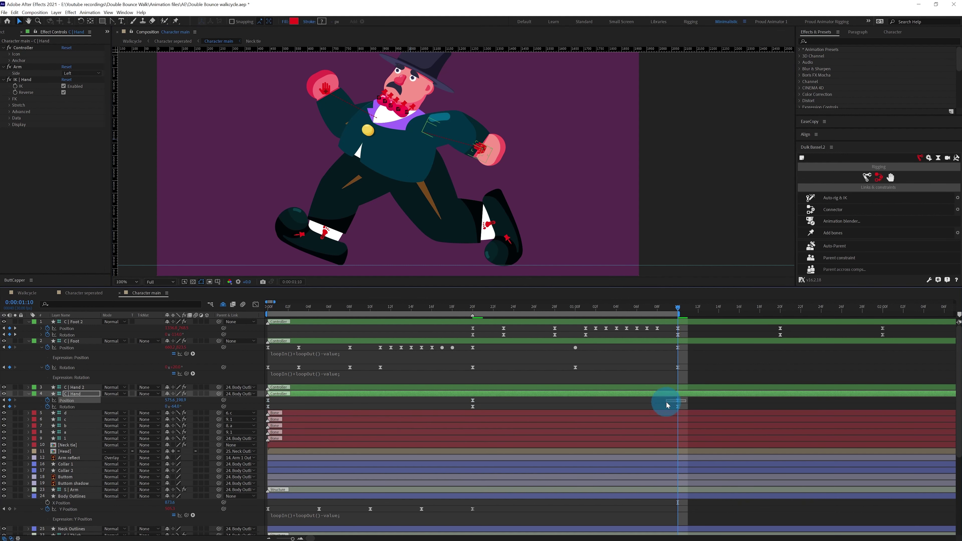
ctrl+alt+click(482, 151)
click(268, 400)
drag(482, 149, 435, 179)
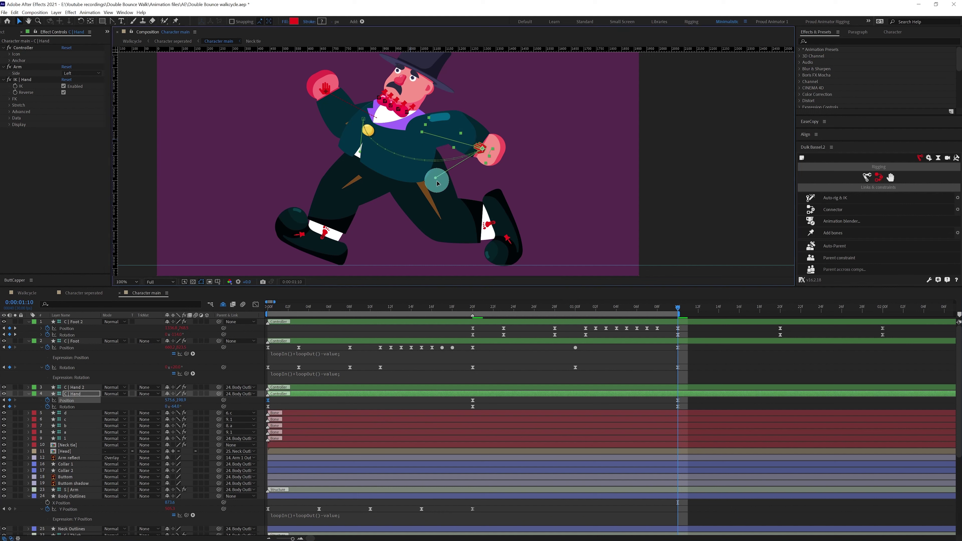
click(361, 306)
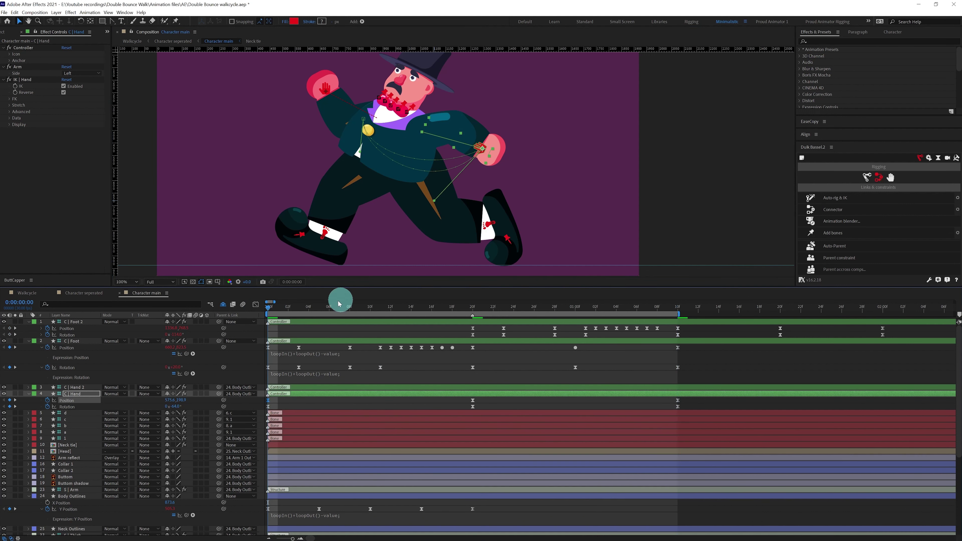
drag(432, 207, 398, 233)
Step: Adjust the C | Hand path handles at the 0:00:01:10 and 0:00:00:20 keyframes, then preview the arm swing
click(595, 306)
click(678, 400)
click(350, 306)
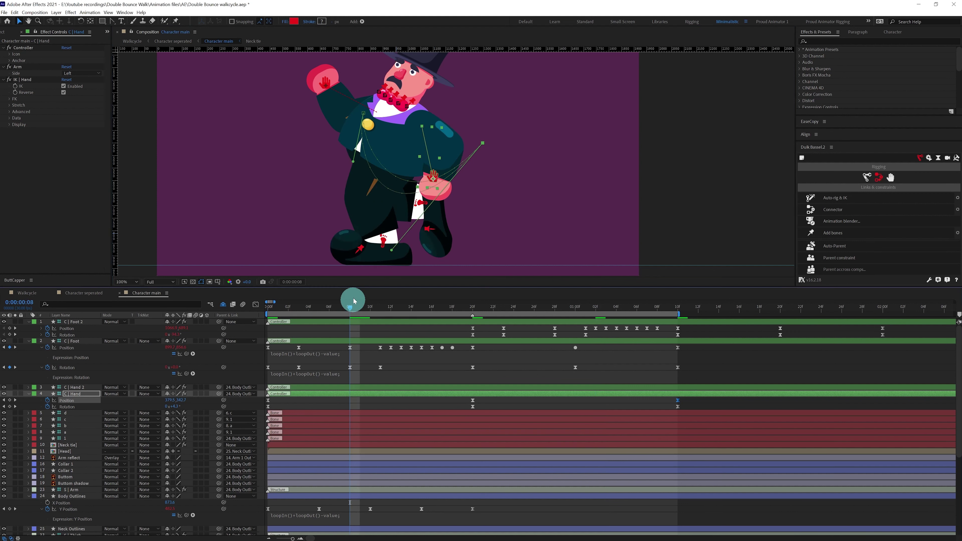
click(472, 400)
drag(387, 257, 390, 252)
drag(353, 162, 360, 175)
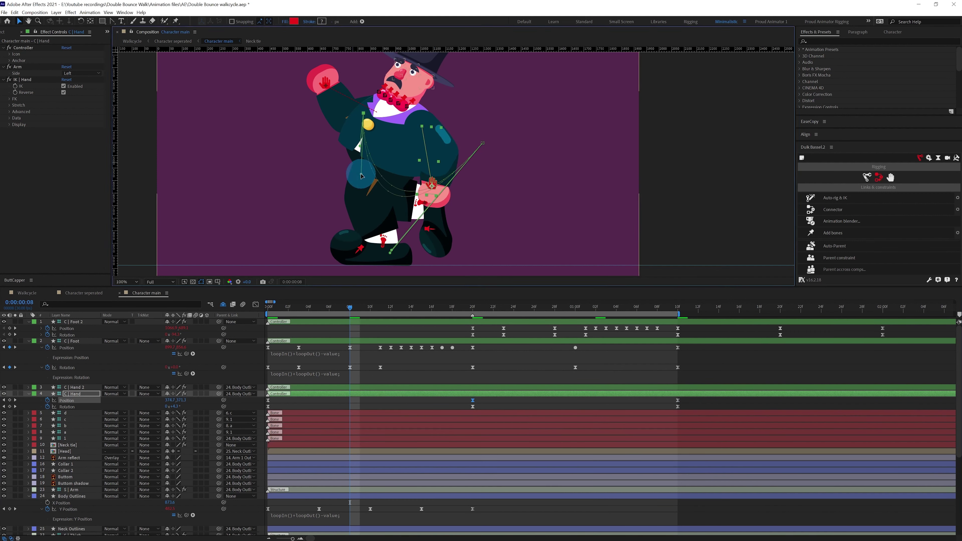
click(415, 397)
key(space)
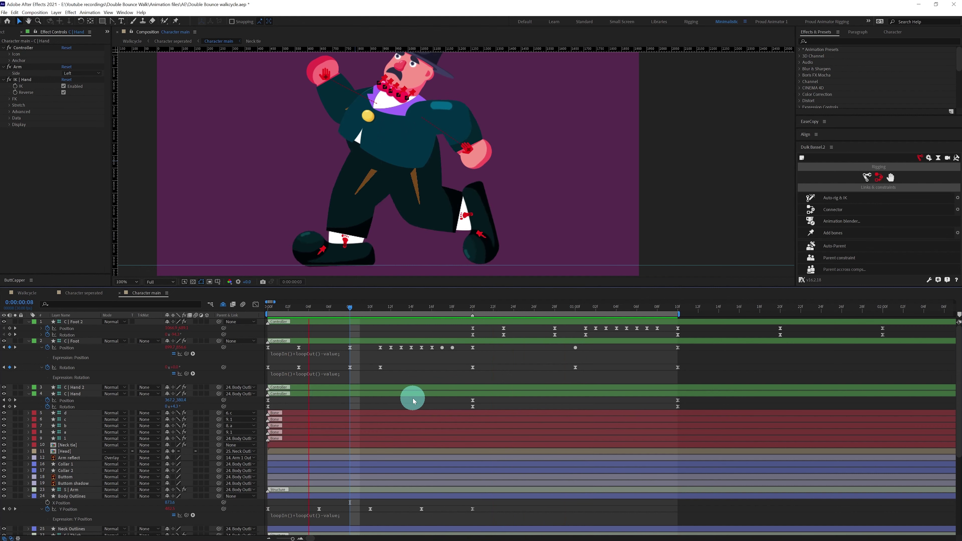
key(space)
Step: Shorten the lower motion path handle of C | Hand to soften the arc and play back the walk
click(360, 394)
click(429, 206)
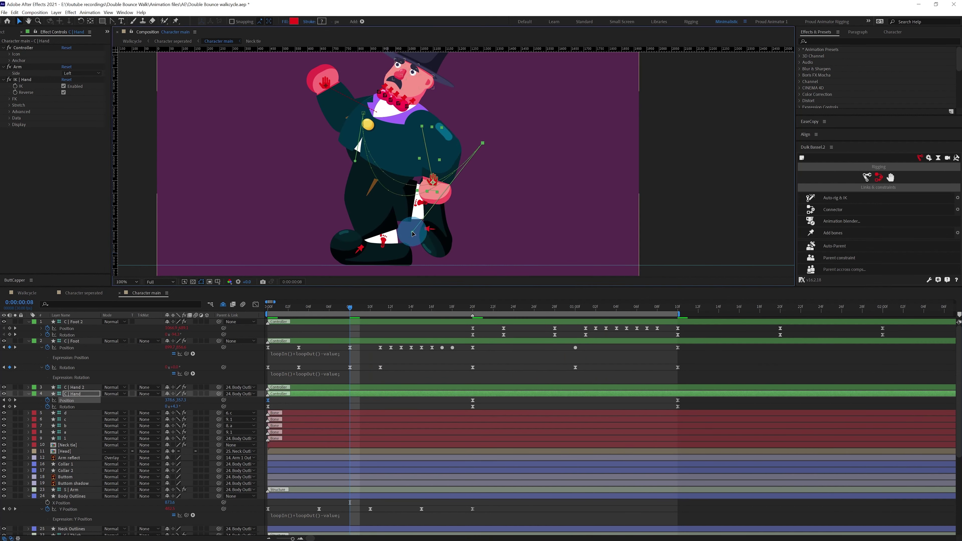
mouse_move(413, 233)
mouse_down()
mouse_move(398, 264)
mouse_move(421, 220)
mouse_up()
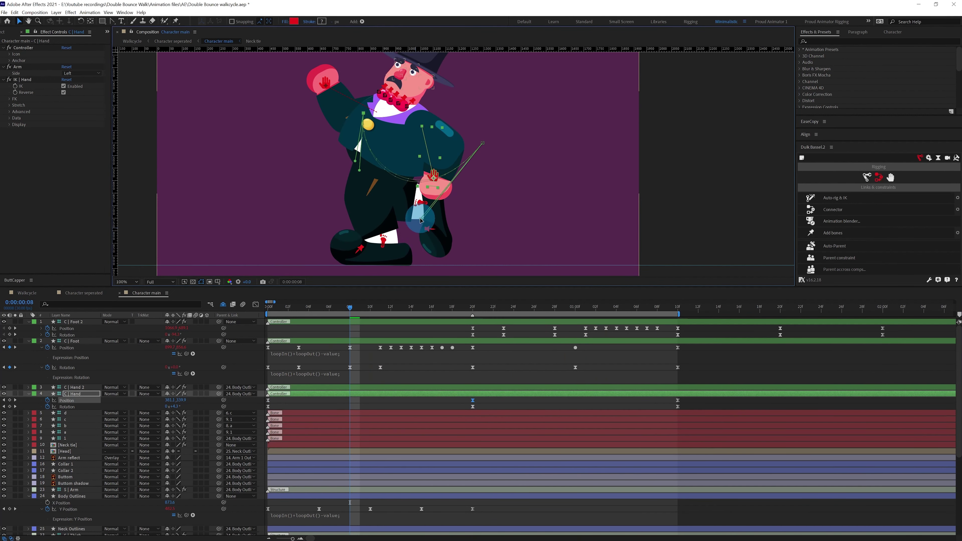
click(402, 407)
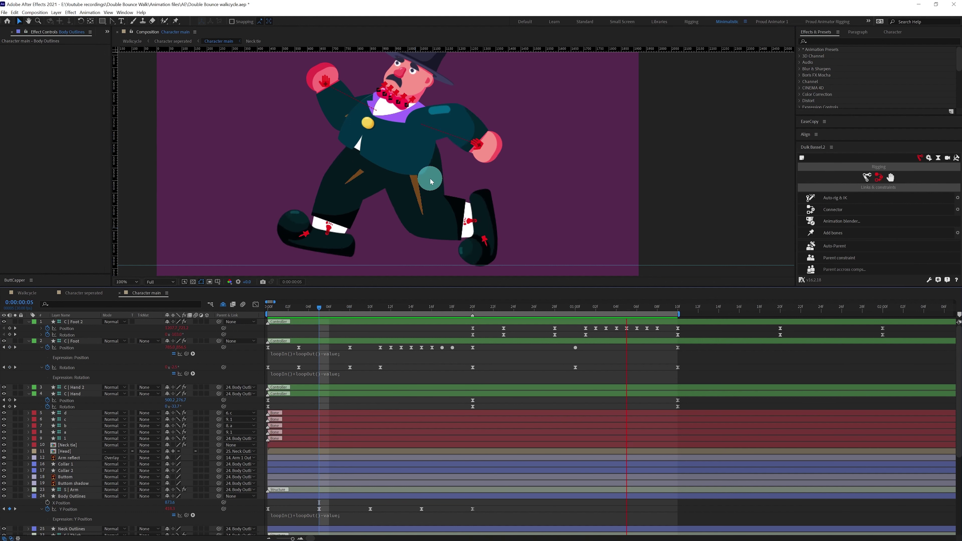
click(429, 181)
Step: Copy all Position and Rotation keyframes of C | Hand onto C | Hand 2, starting at 0:00:00:00
click(268, 310)
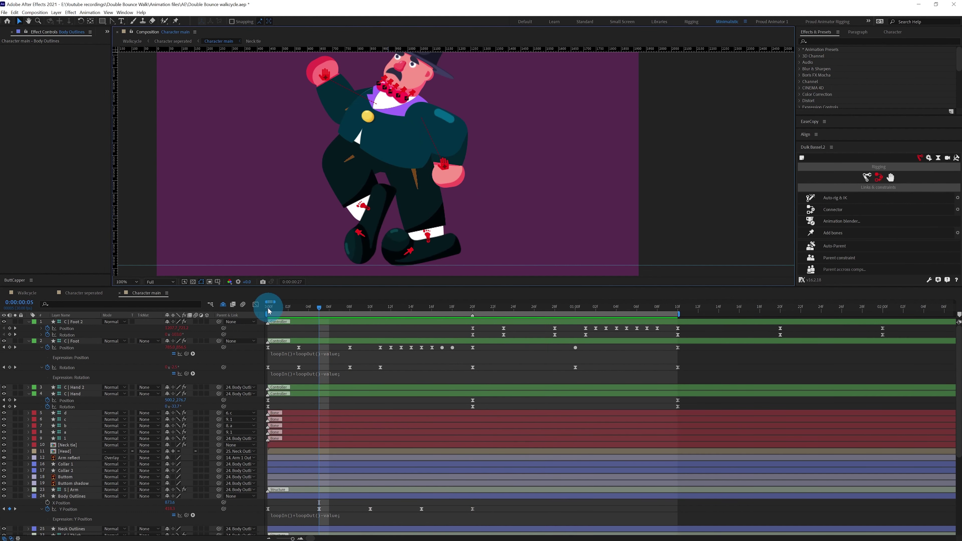
click(97, 401)
shift+click(69, 406)
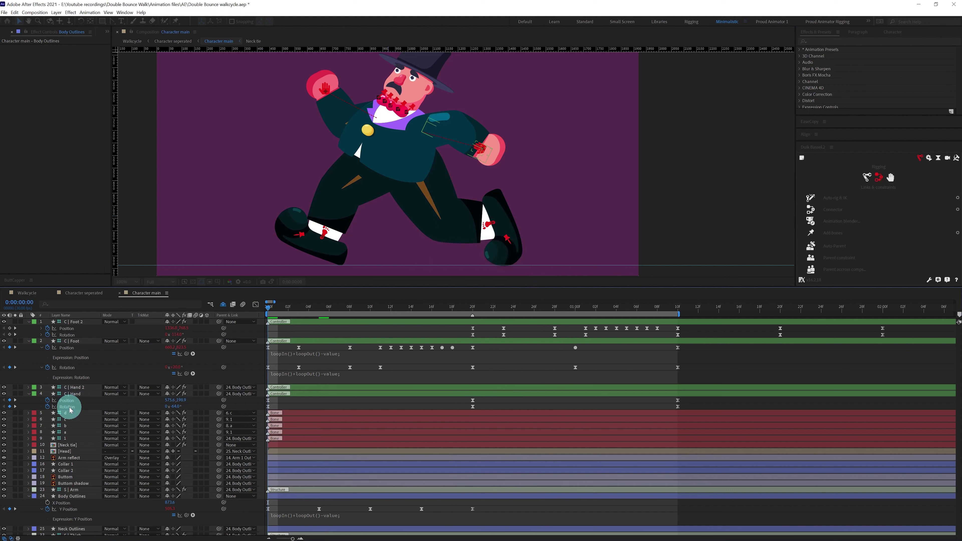
click(69, 400)
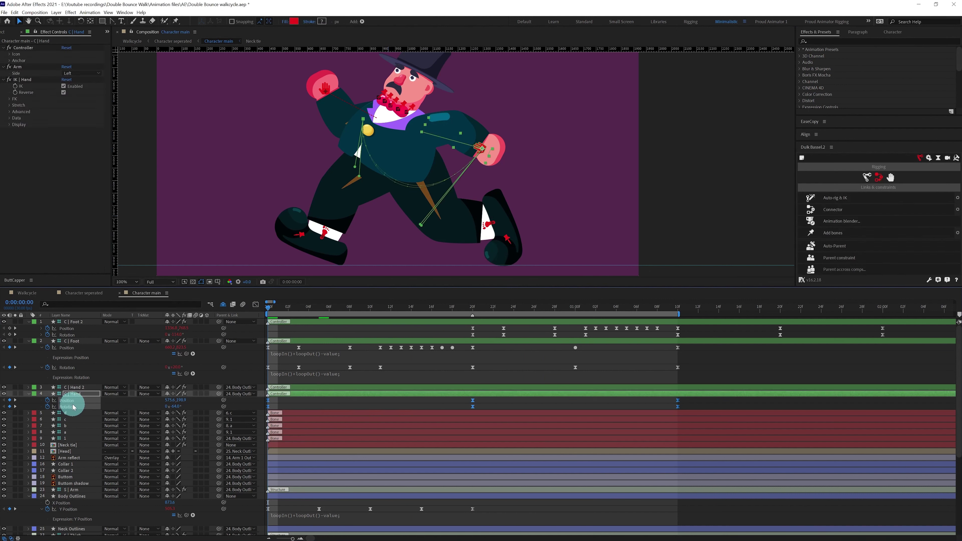
click(74, 387)
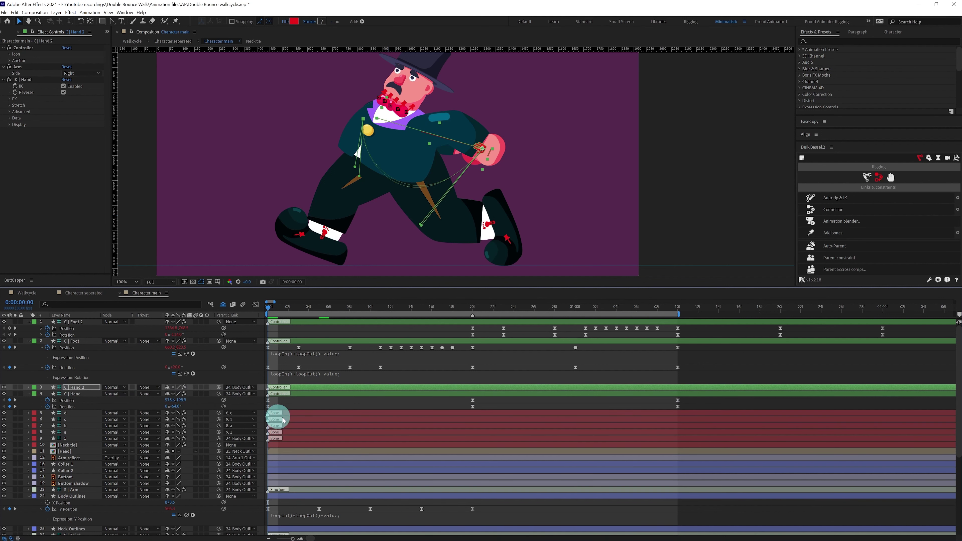
key(ctrl+v)
Step: Add the existing foot loop expression loopIn()+loopOut()-value; to Position and Rotation of both C | Hand 2 and C | Hand
click(471, 311)
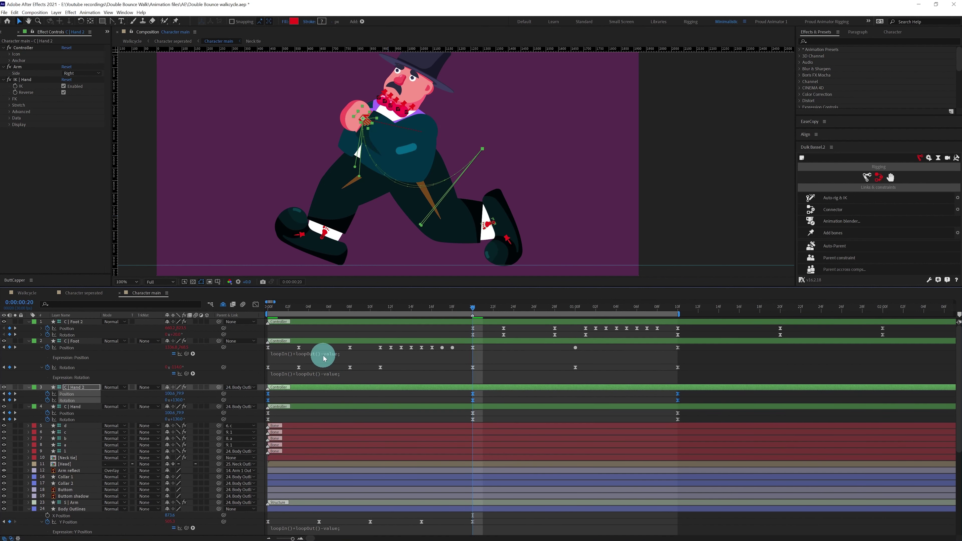
click(323, 354)
key(ctrl+c)
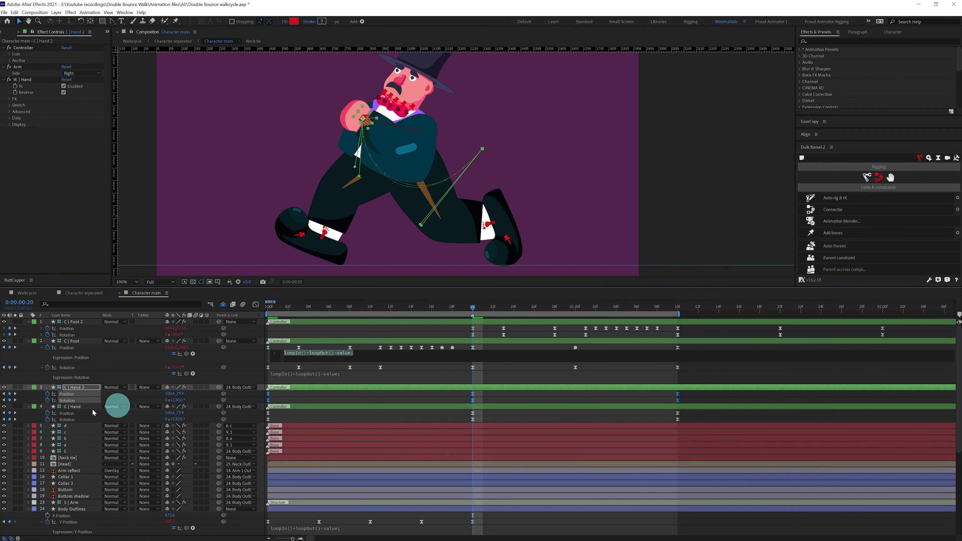
click(45, 403)
alt+click(47, 394)
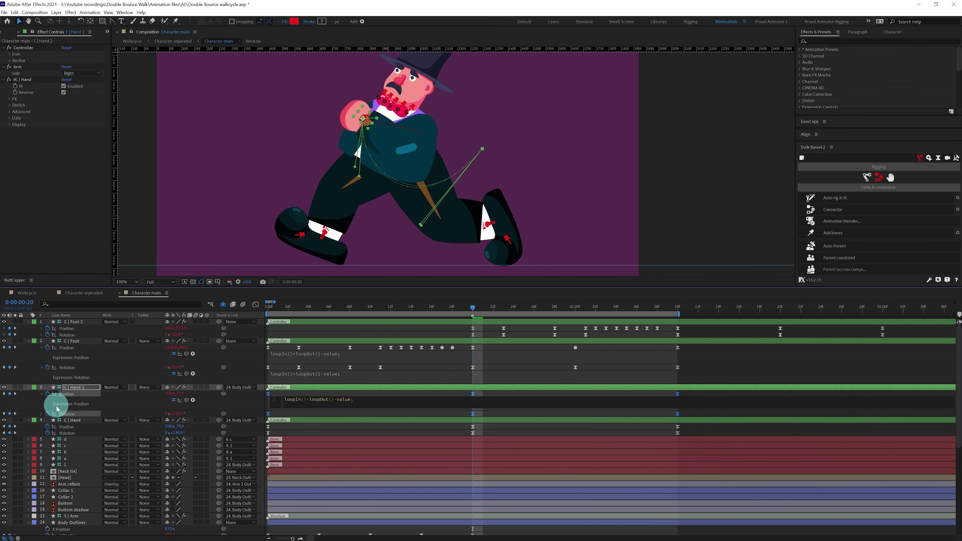
click(75, 400)
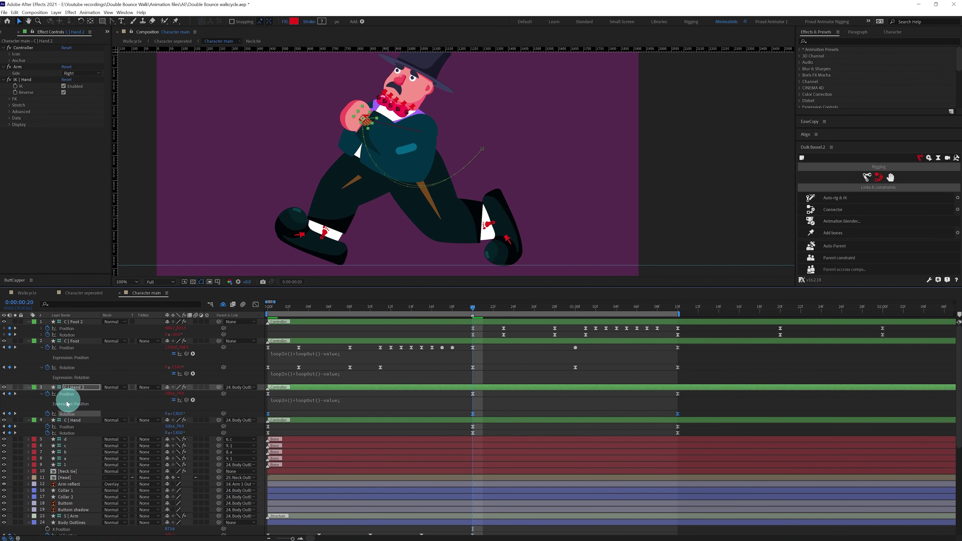
alt+click(47, 414)
key(ctrl+v)
alt+click(47, 440)
key(ctrl+v)
alt+click(48, 459)
key(ctrl+v)
Step: Offset the C | Hand 2 keyframes to start at 0:00:00:20 and move the hand's first and last positions inward behind the body
drag(683, 392, 463, 420)
drag(906, 393, 864, 420)
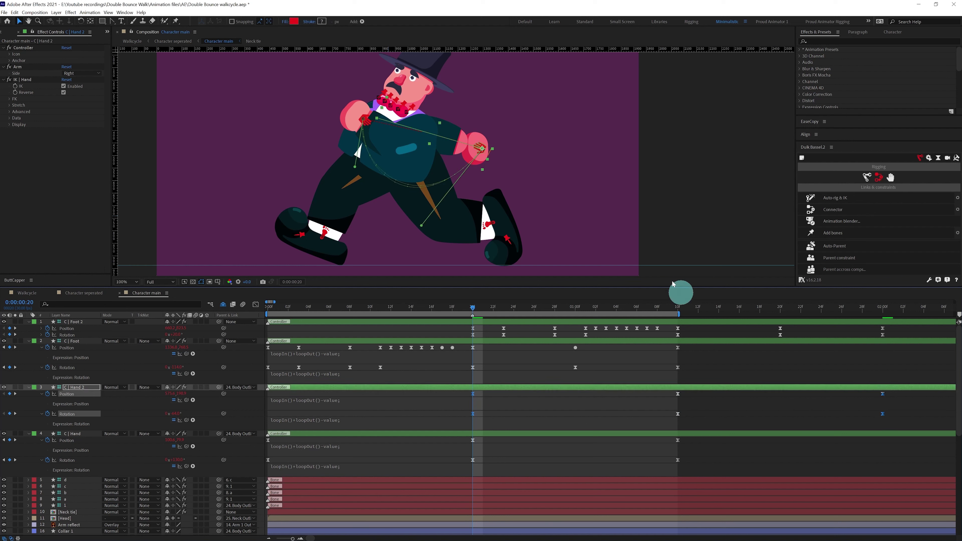
click(480, 149)
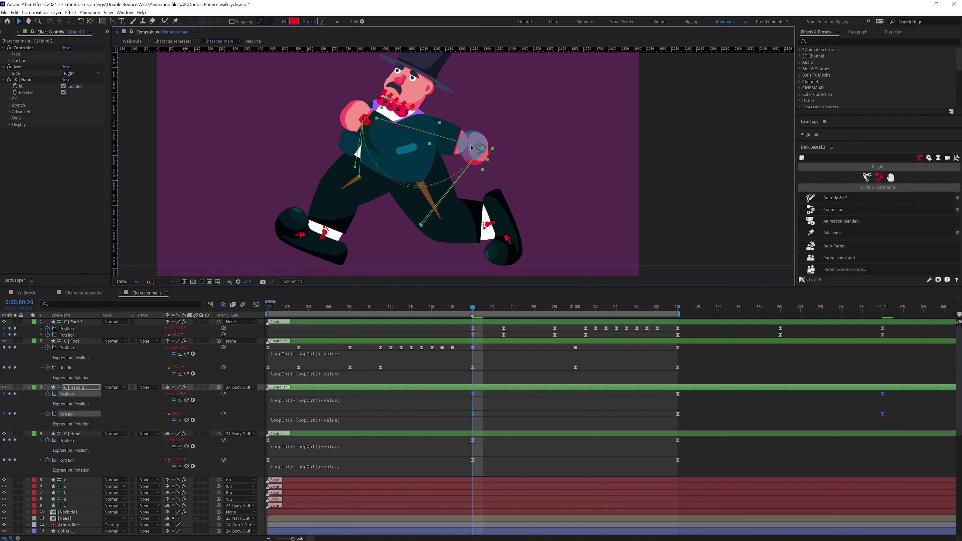
drag(471, 147, 435, 150)
click(443, 294)
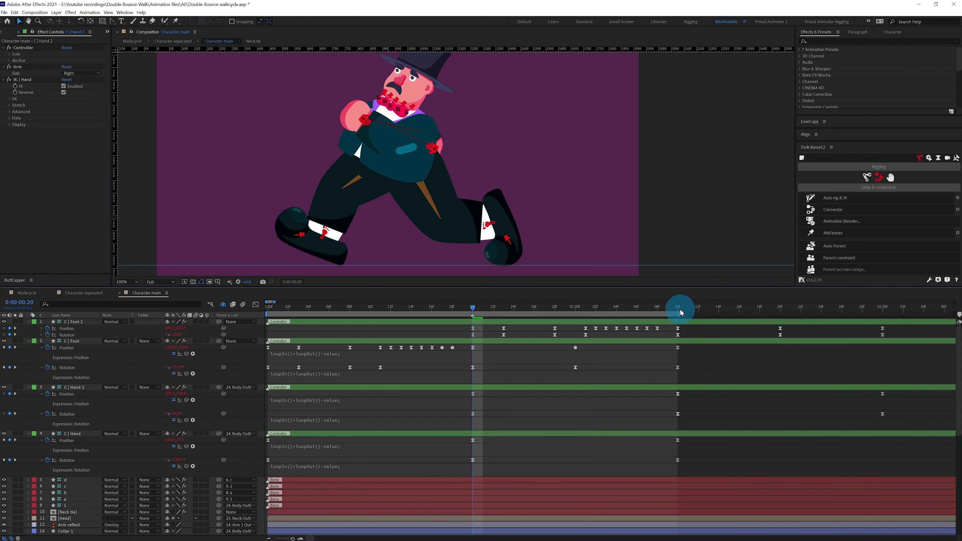
Step: At 0:00:01:10, move C | Hand 2 further forward in front of the body and rotate the hand to match
click(678, 308)
drag(689, 383, 666, 422)
click(344, 117)
drag(327, 116, 309, 113)
click(182, 417)
drag(186, 409, 207, 405)
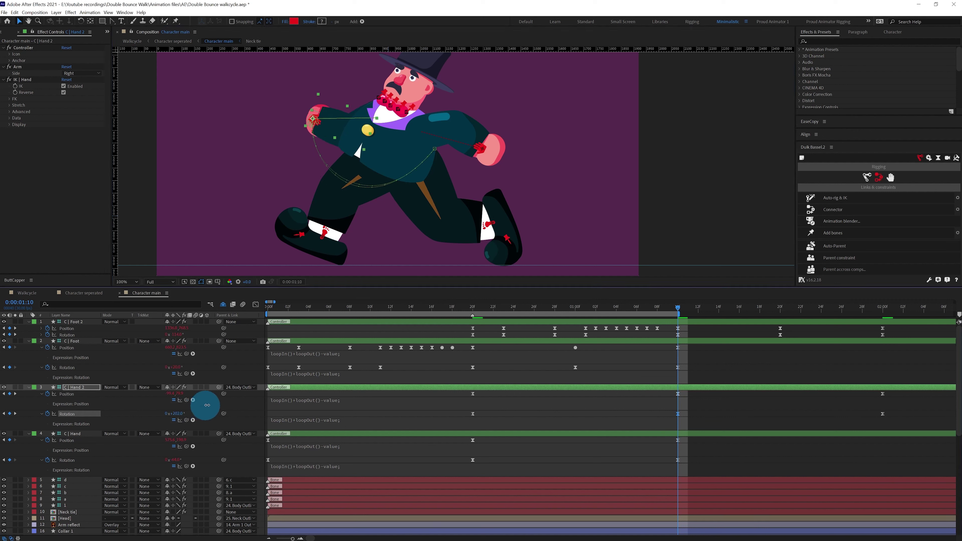
Step: Adjust the C | Hand 2 rotation at 0:00:00:20, match it at 0:00:02:00, and preview the swing
click(473, 307)
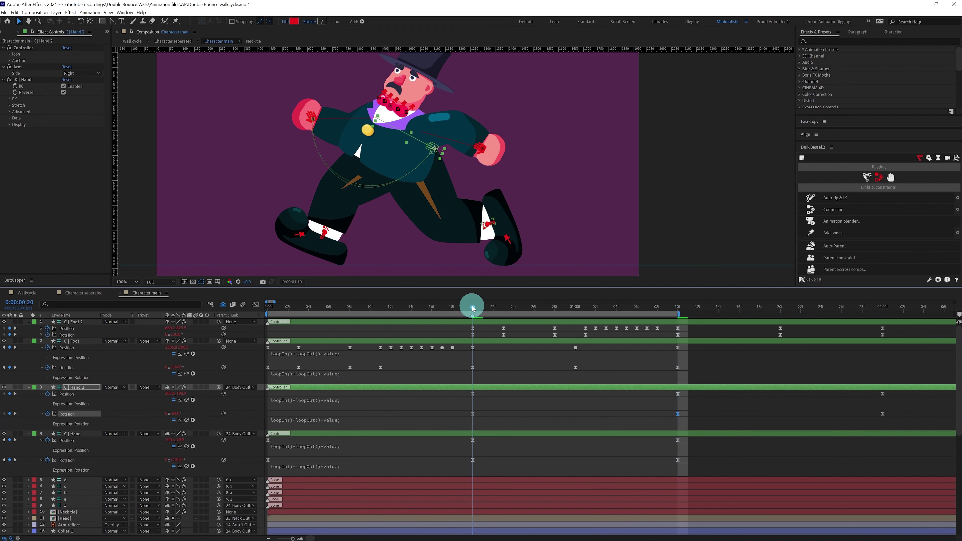
click(162, 414)
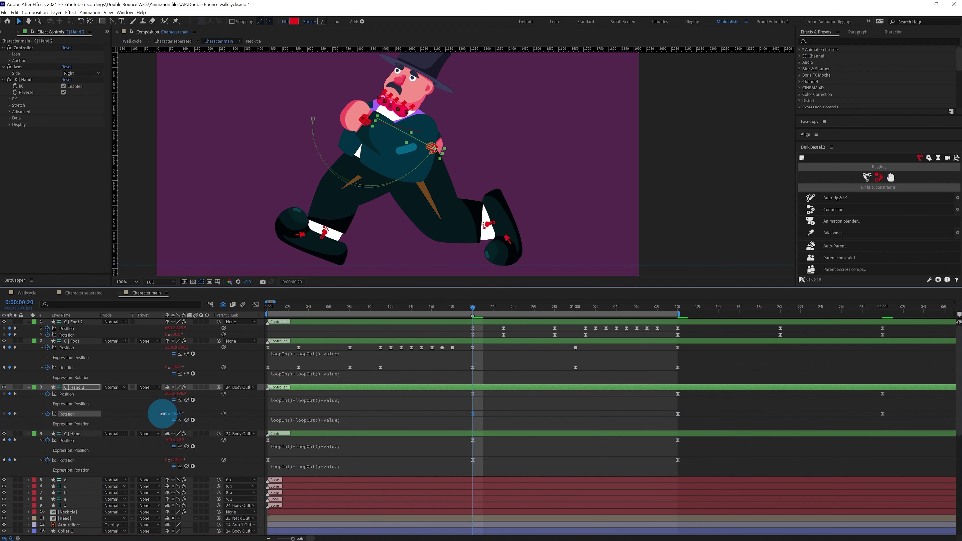
click(881, 313)
key(space)
scroll(472, 178, down, 2)
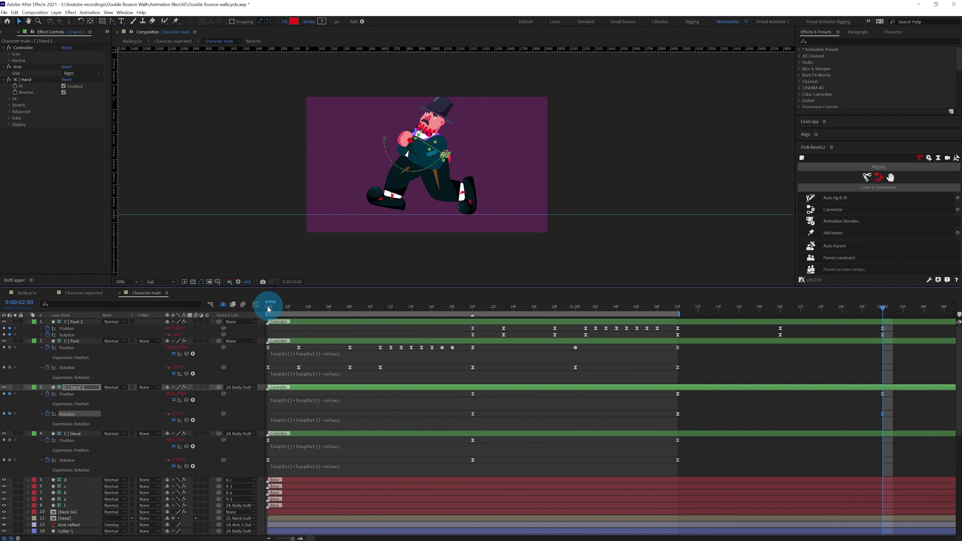
Step: At 0:00:00:20, reshape the Body Outlines paths by moving the lower sleeve corner and flattening the torso's neckline curve
click(471, 307)
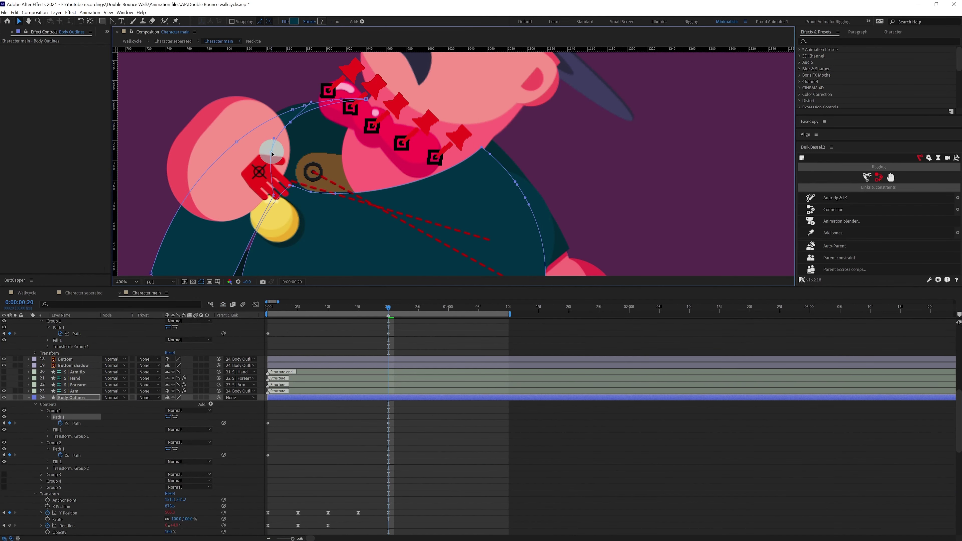
scroll(317, 103, down, 1)
scroll(320, 205, down, 1)
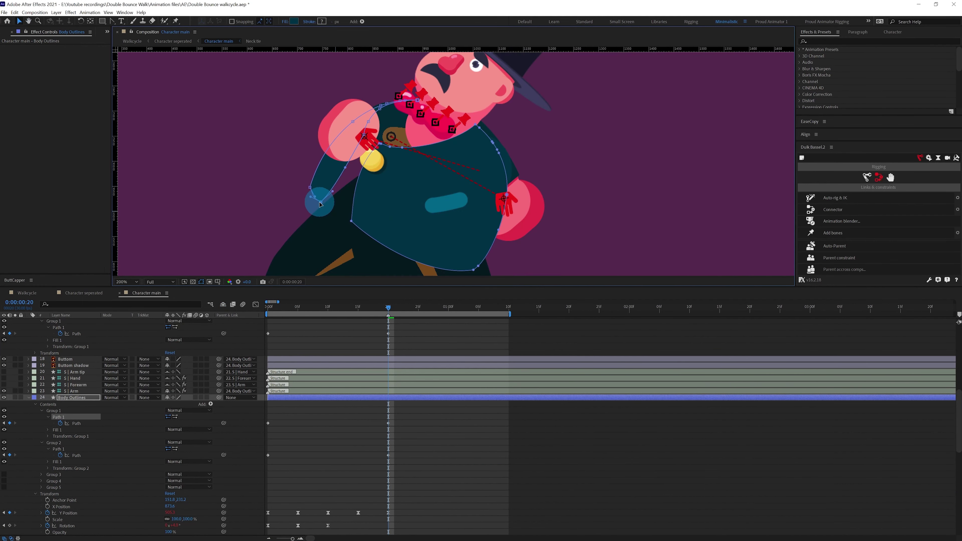
drag(319, 202, 316, 197)
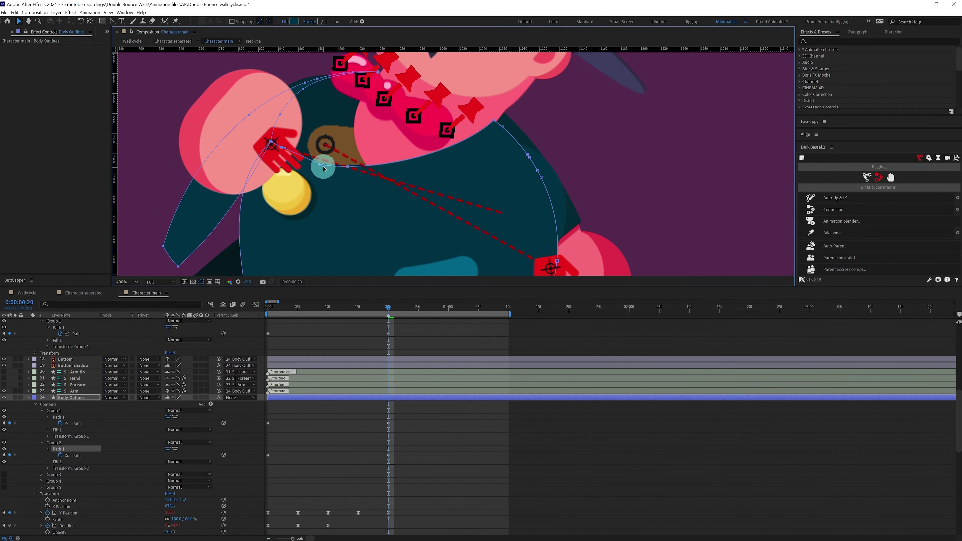
drag(441, 152, 430, 157)
drag(324, 156, 335, 156)
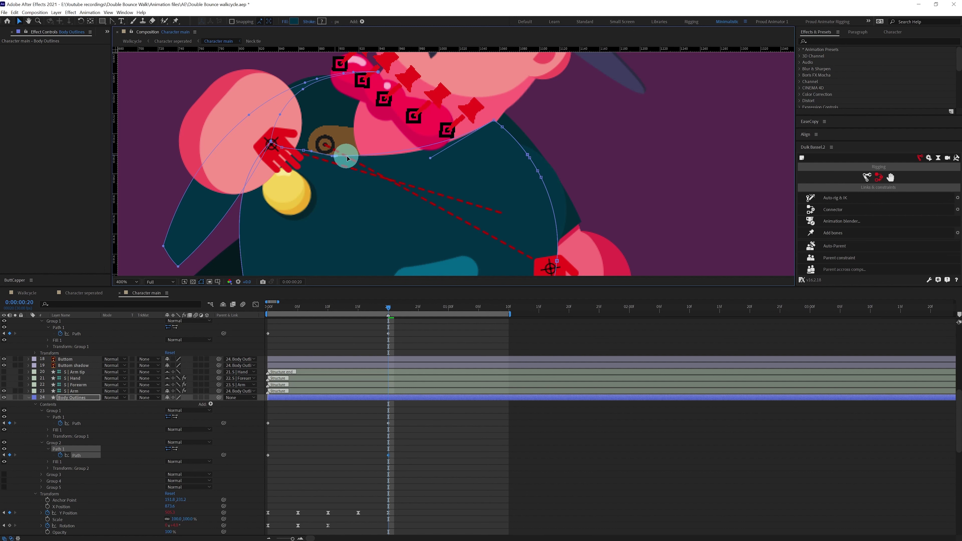
scroll(375, 167, down, 2)
Step: Reshape the inner sleeve edge of Body Outlines at 0:00:00:10 and copy Group 2's first Path keyframe to 0:00:01:10
click(327, 175)
click(328, 158)
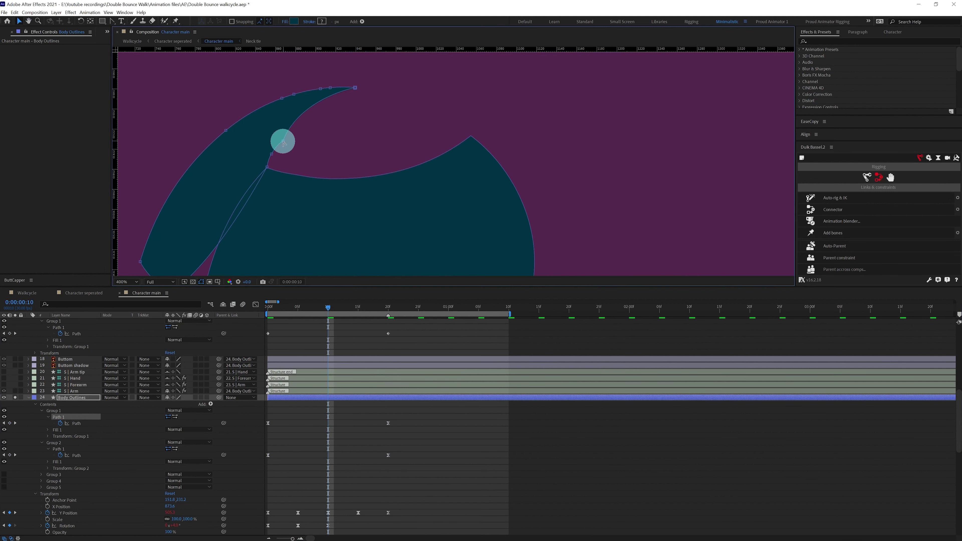
drag(282, 141, 295, 123)
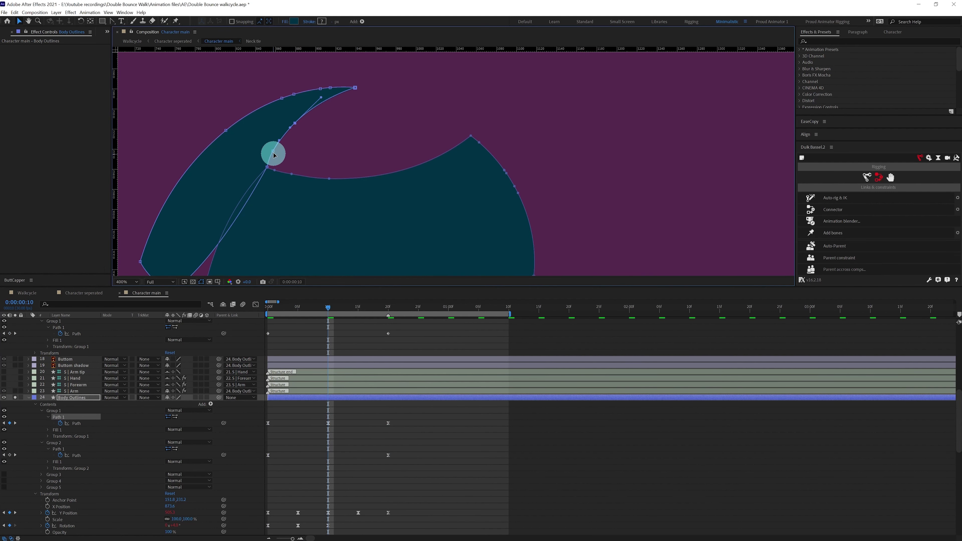
scroll(272, 157, down, 1)
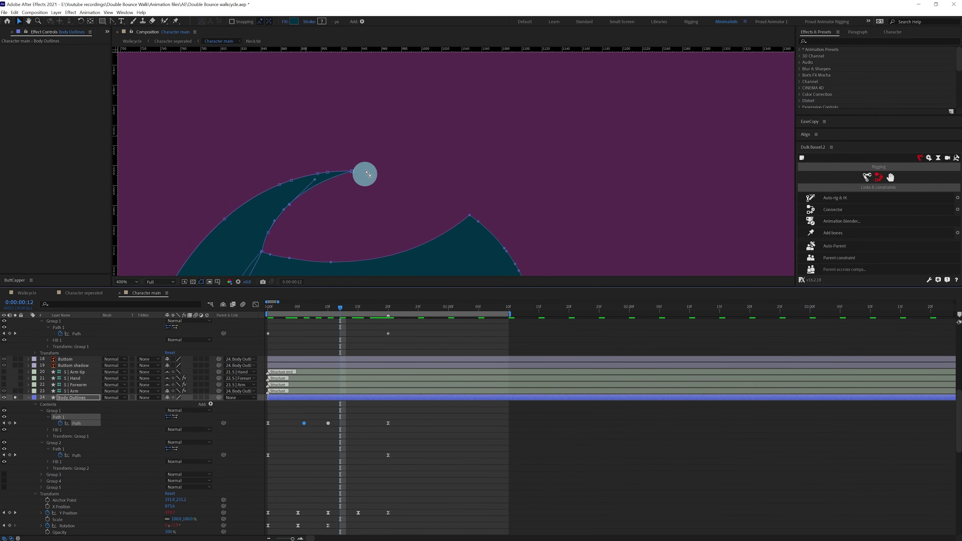
click(273, 460)
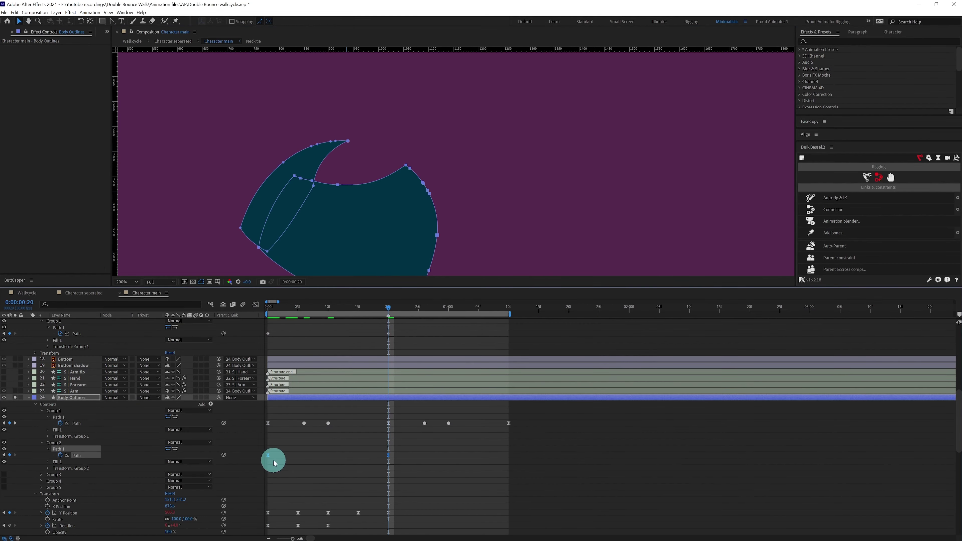
key(space)
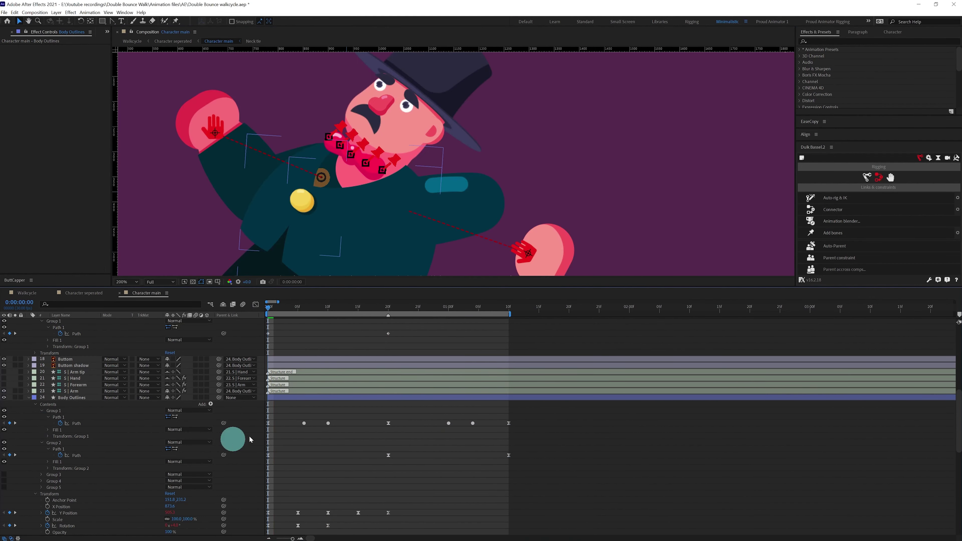
Step: Reshape the Collar 1 and Collar 2 paths at 0:00:00:20 to fit the turned torso
click(68, 423)
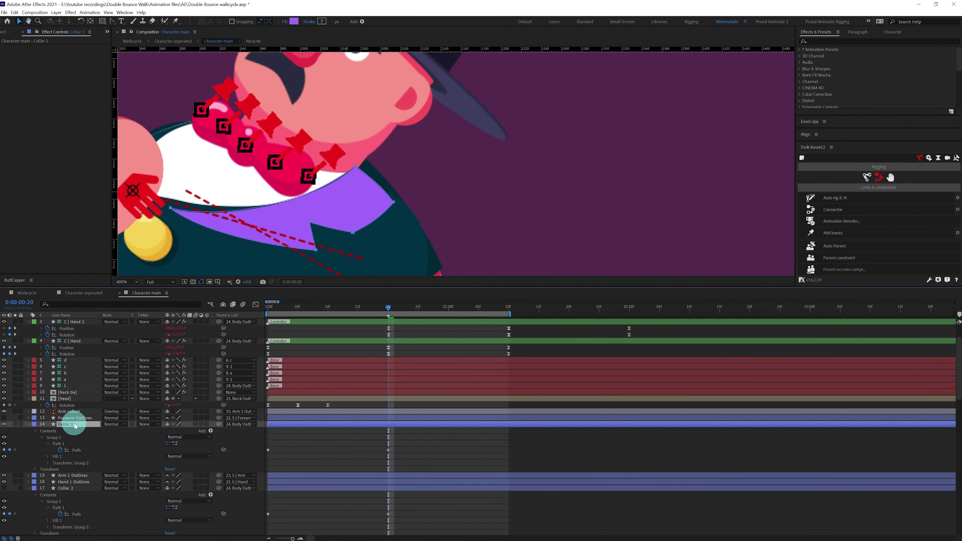
click(74, 450)
click(263, 164)
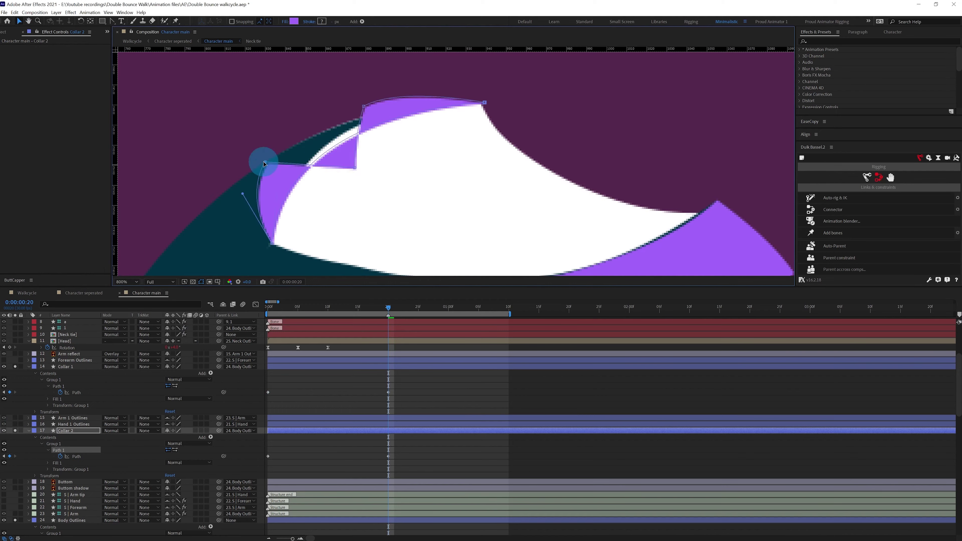